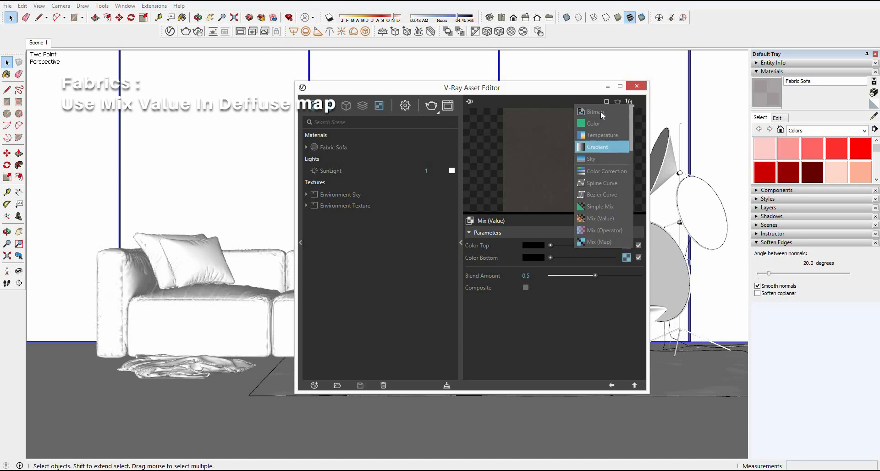
Step: Load KAUBENCA36.jpg as the bitmap for the Mix (Value) map's top color and return to the Fabric Sofa material
click(602, 147)
double_click(415, 197)
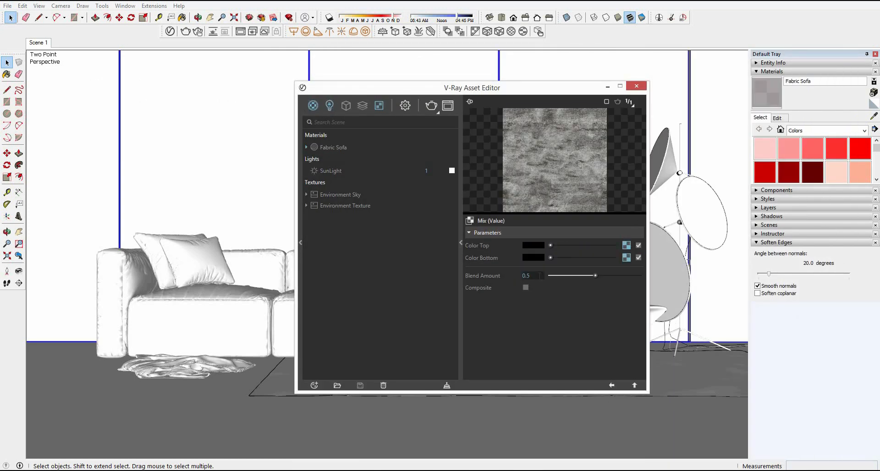
key(Return)
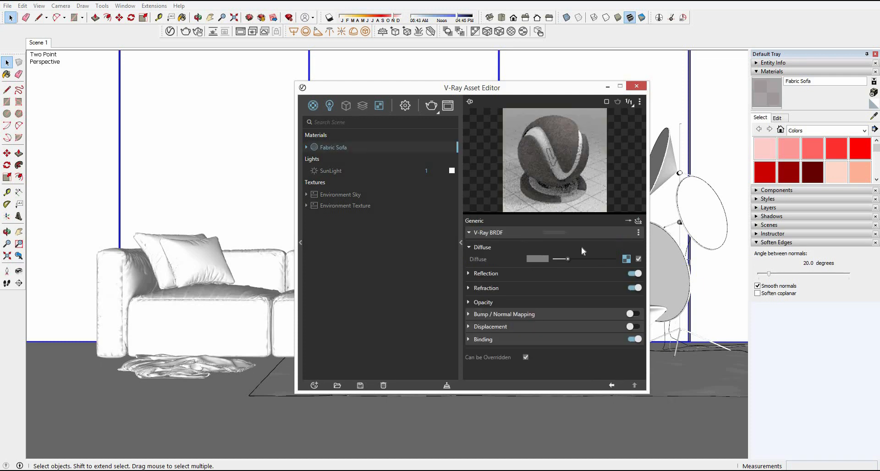
Step: Enable bump mapping on the Fabric Sofa material and set its amount to 0.5
click(495, 234)
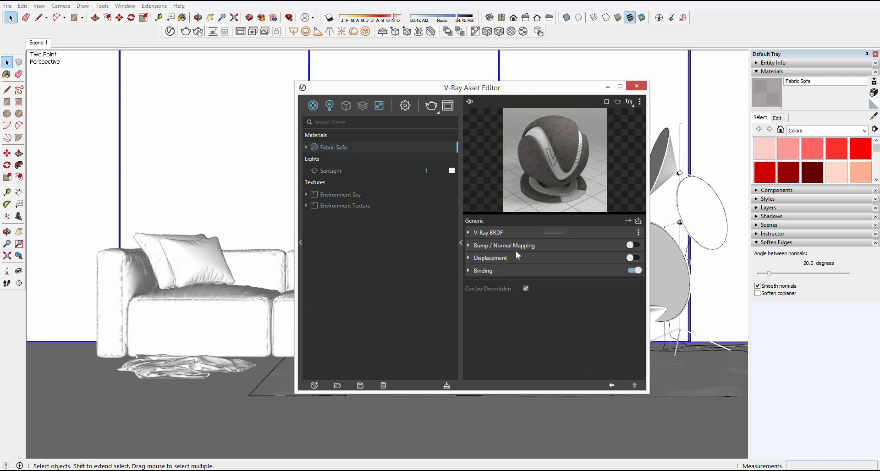
click(515, 247)
click(512, 271)
text(0)
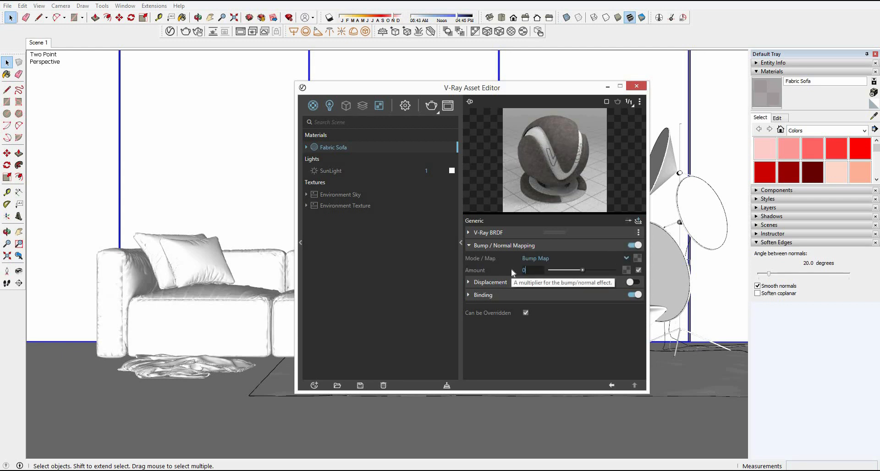
text(.5)
key(Return)
Step: Load normal.jpg as the bitmap for the bump map and close the V-Ray Asset Editor
click(637, 258)
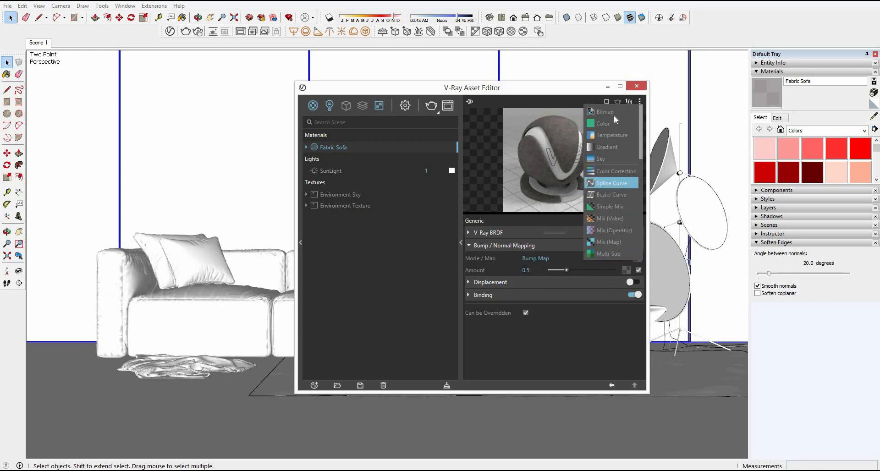
click(613, 114)
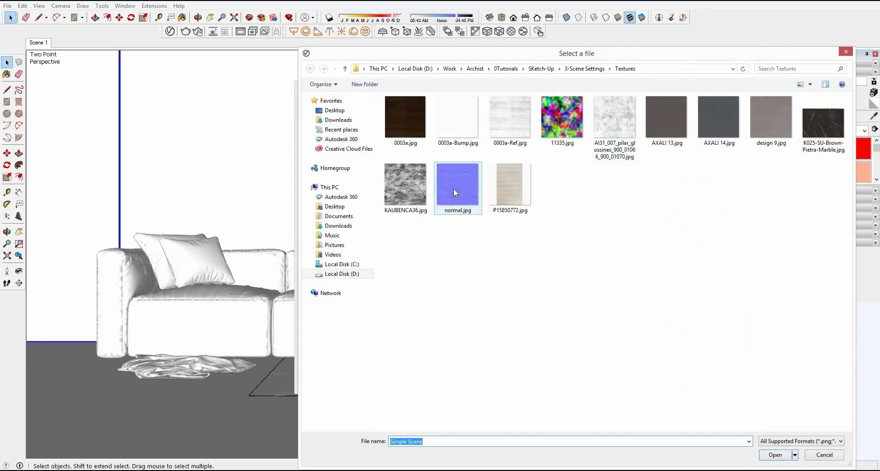
double_click(453, 189)
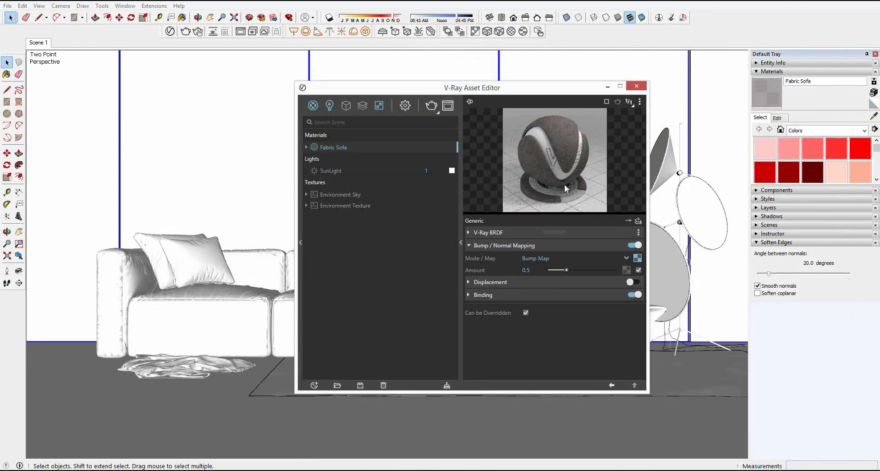
click(636, 89)
Step: Open the sofa group and paint its seat cushions with the Fabric Sofa material
key(b)
middle_drag(277, 298, 298, 371)
key(space)
click(249, 267)
middle_drag(312, 316, 395, 362)
double_click(285, 326)
click(284, 323)
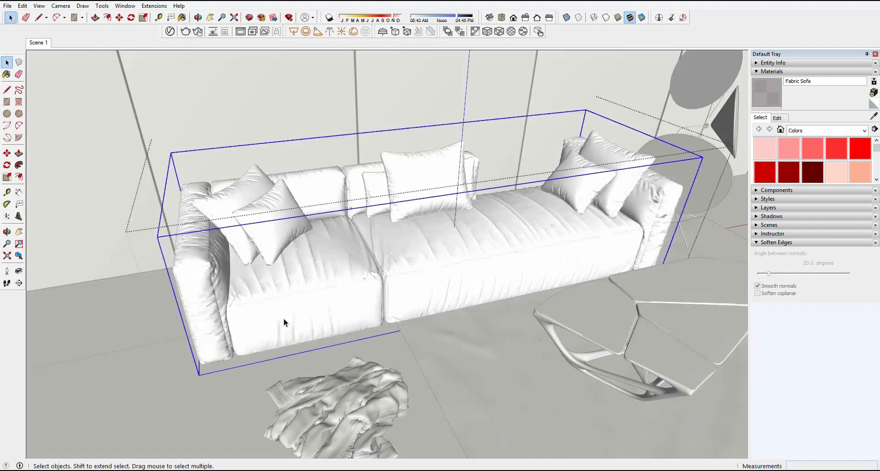
scroll(343, 300, up, 3)
scroll(345, 299, up, 3)
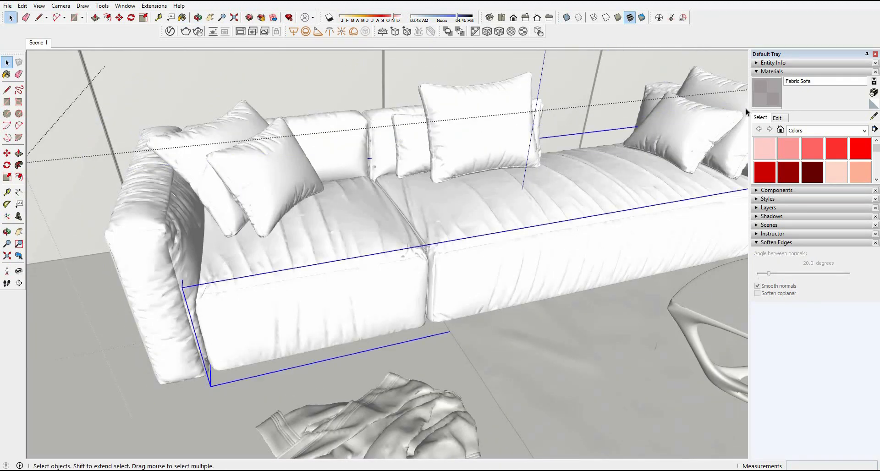
key(b)
click(393, 290)
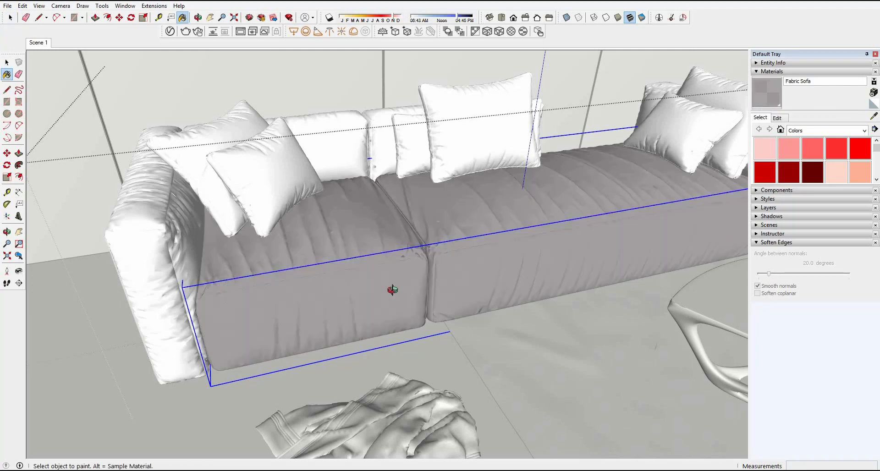
Step: Open the nested seat cushion group so that its individual faces can be edited
middle_drag(393, 290, 265, 288)
key(space)
middle_drag(417, 310, 368, 312)
scroll(367, 312, up, 3)
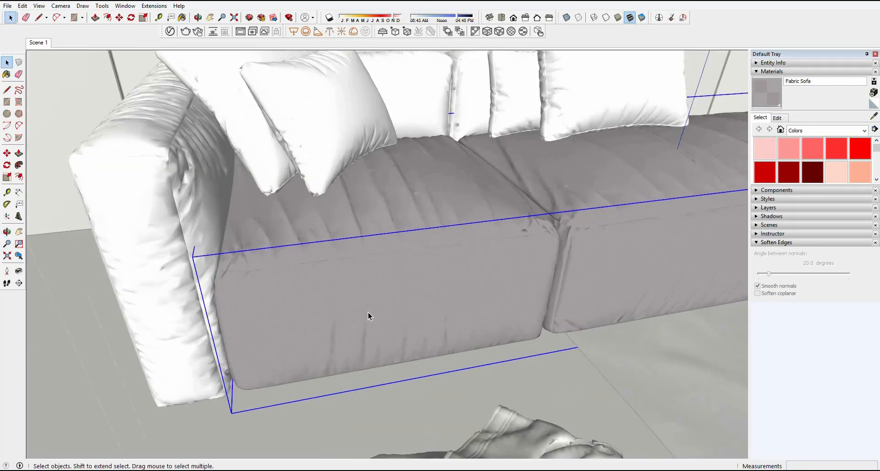
scroll(367, 313, up, 3)
double_click(407, 263)
click(407, 263)
scroll(407, 263, down, 3)
double_click(480, 255)
click(481, 255)
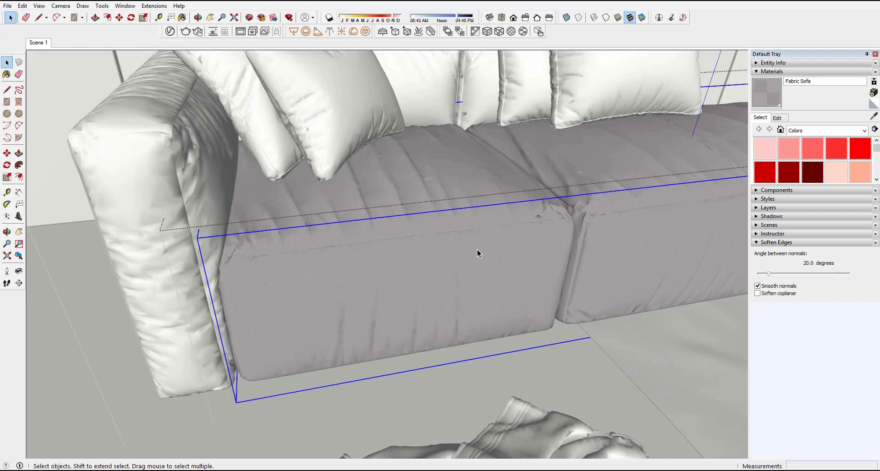
double_click(478, 260)
click(478, 260)
middle_drag(478, 259, 406, 296)
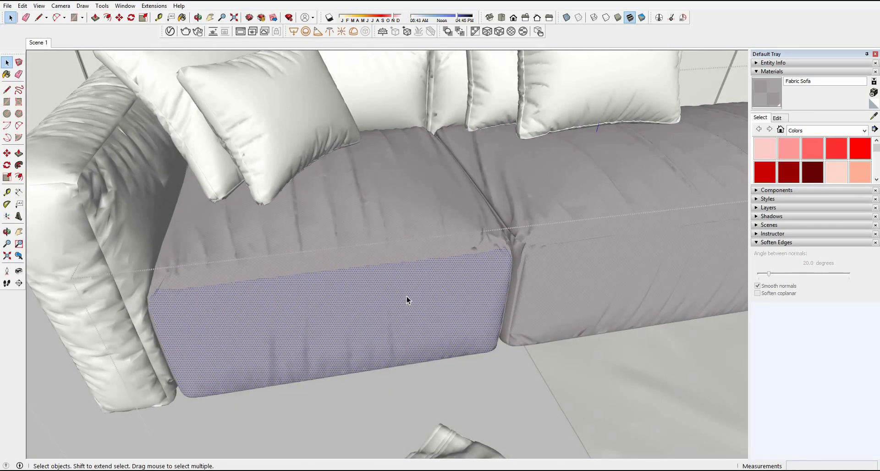
Step: Select the whole seat cushion mesh, apply Fabric Sofa to its faces, and remap the texture over them
triple_click(406, 296)
key(b)
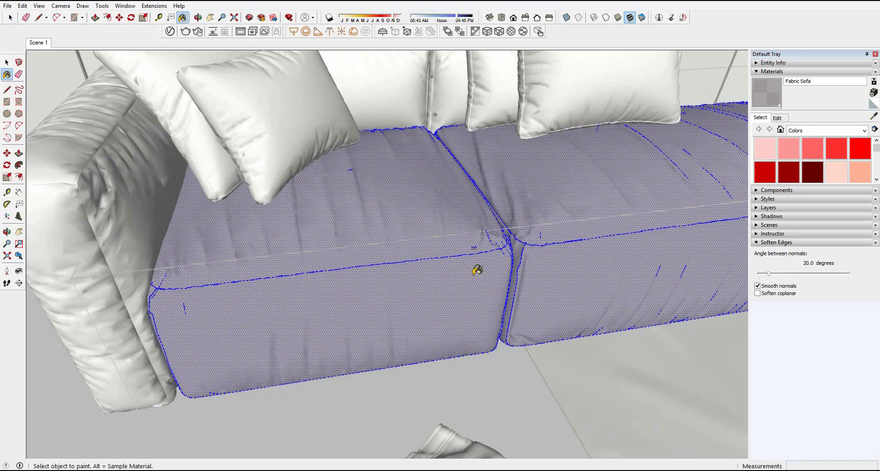
key(space)
mouse_move(473, 277)
middle_down()
mouse_move(464, 265)
mouse_move(499, 208)
mouse_move(503, 57)
middle_up()
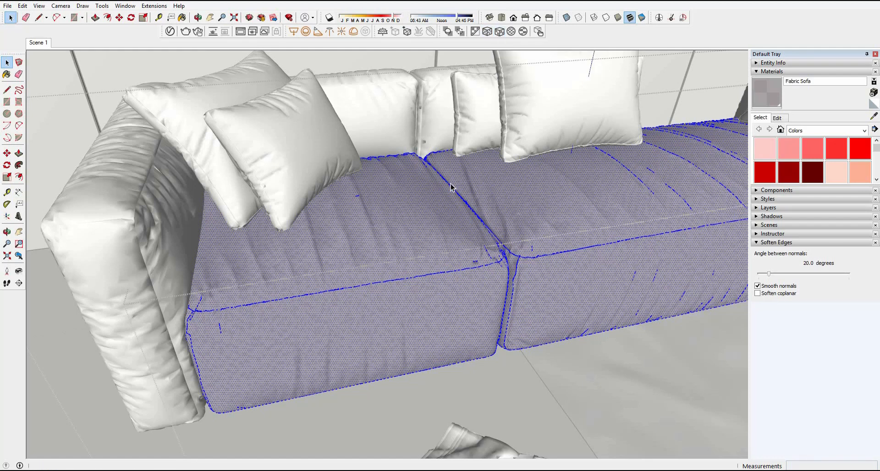
Step: Open the armrest and backrest group, select all its faces, and paint them with Fabric Sofa
middle_drag(214, 225, 222, 189)
click(151, 199)
double_click(150, 200)
click(197, 194)
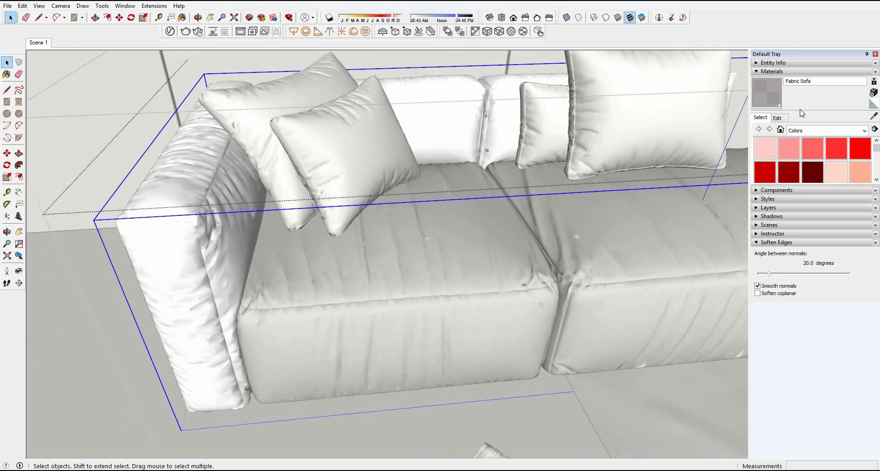
double_click(236, 188)
click(237, 188)
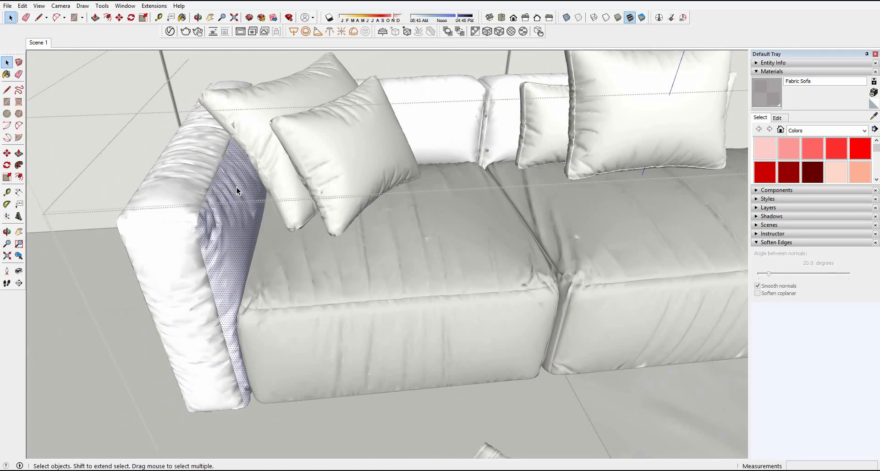
key(ctrl+a)
click(775, 101)
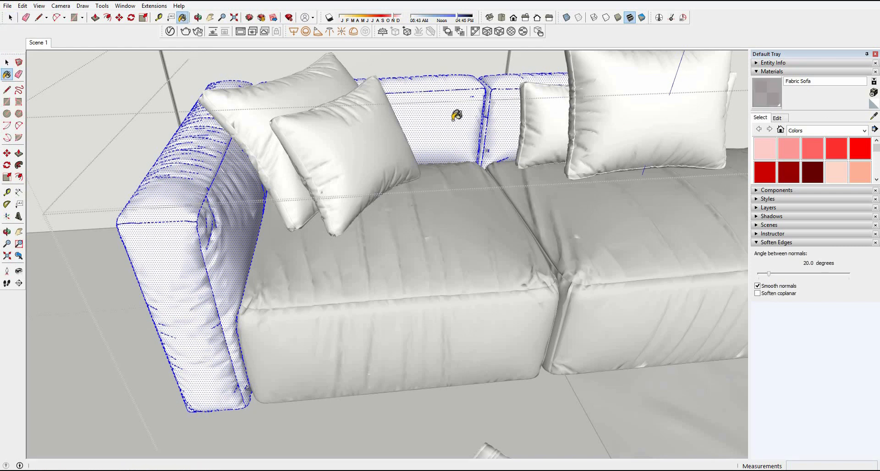
click(453, 193)
middle_drag(170, 206, 192, 210)
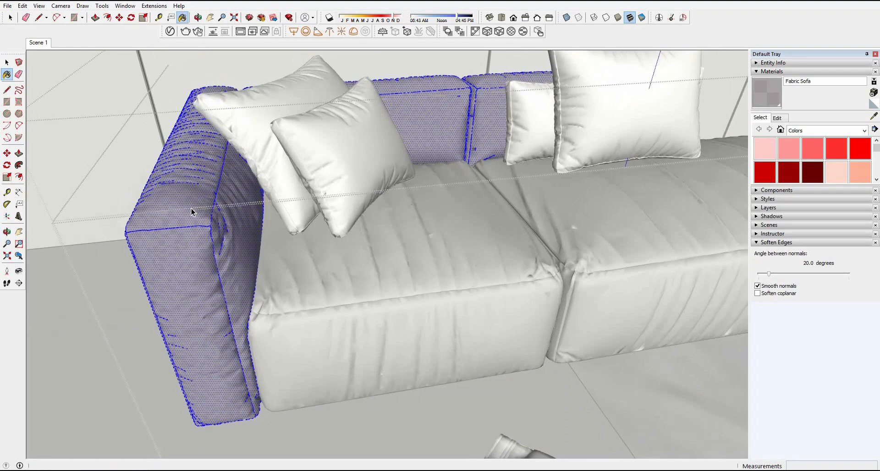
key(space)
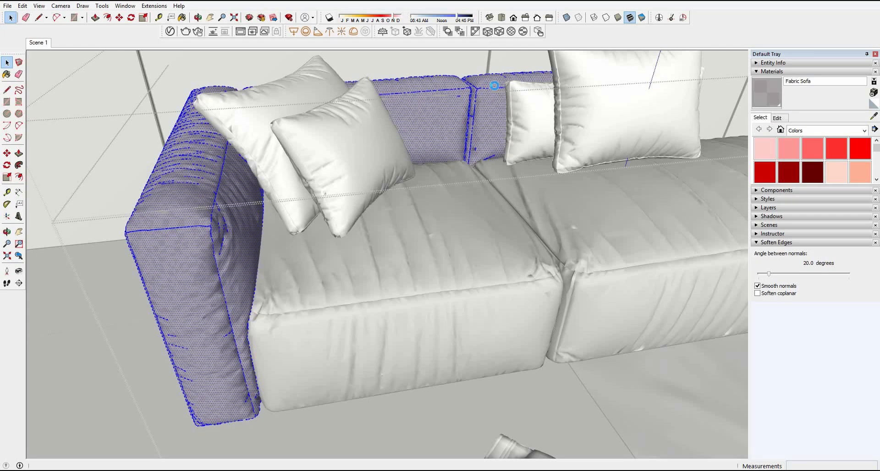
Step: Reopen the seat cushion group, select all its faces, and remap the fabric texture with a smaller pattern
middle_drag(490, 97, 389, 235)
double_click(364, 255)
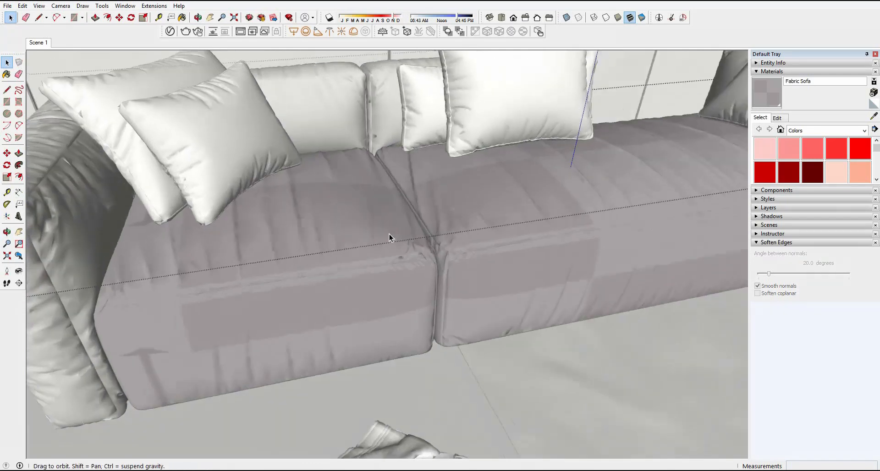
click(535, 199)
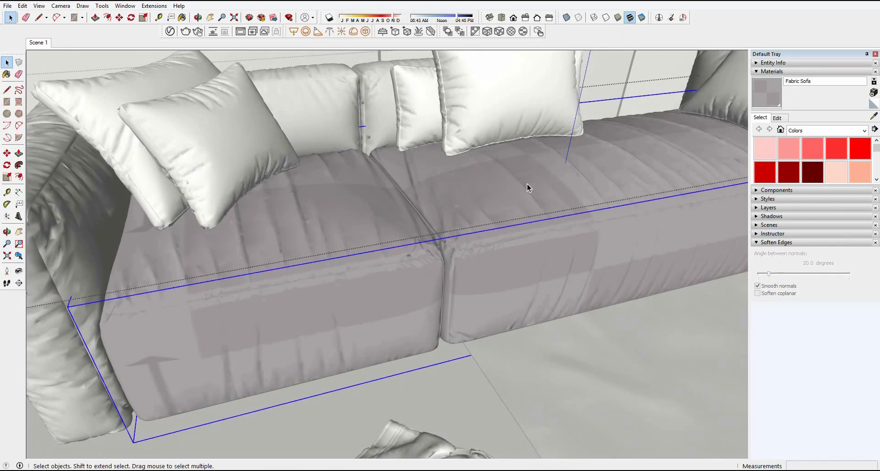
double_click(528, 188)
click(527, 188)
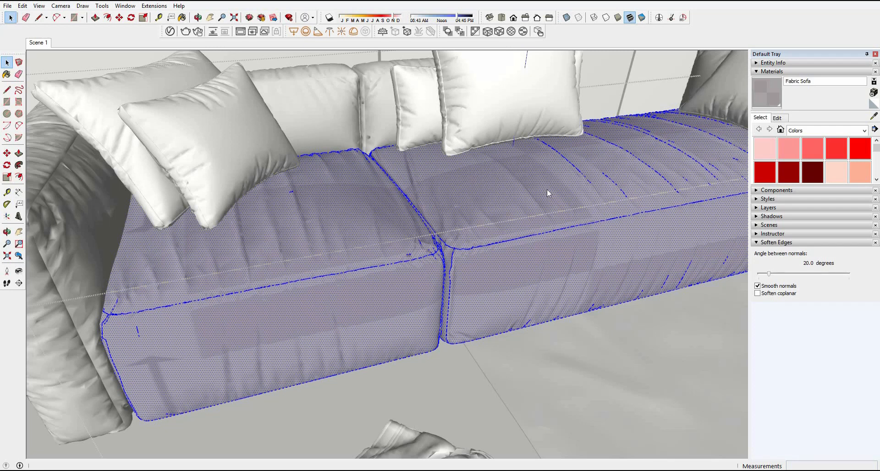
middle_drag(545, 164, 526, 109)
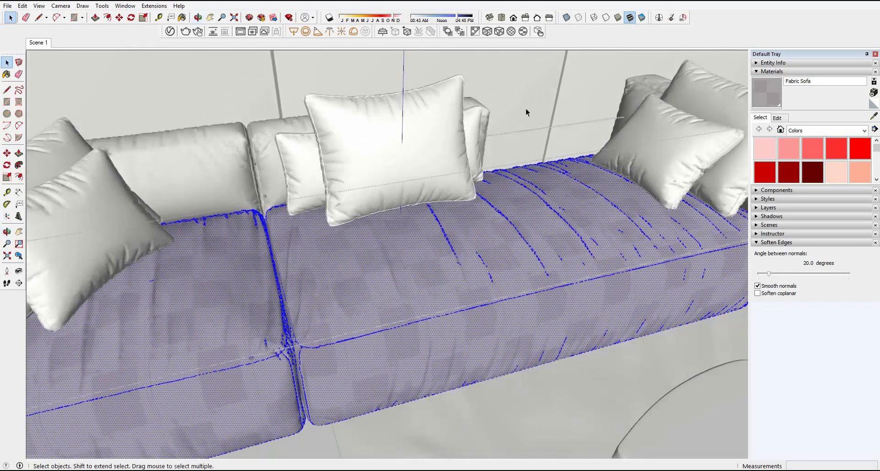
Step: Open the large pillows' group, select only the center pillow's faces, and paint them with Fabric Sofa
click(395, 132)
double_click(395, 132)
double_click(395, 132)
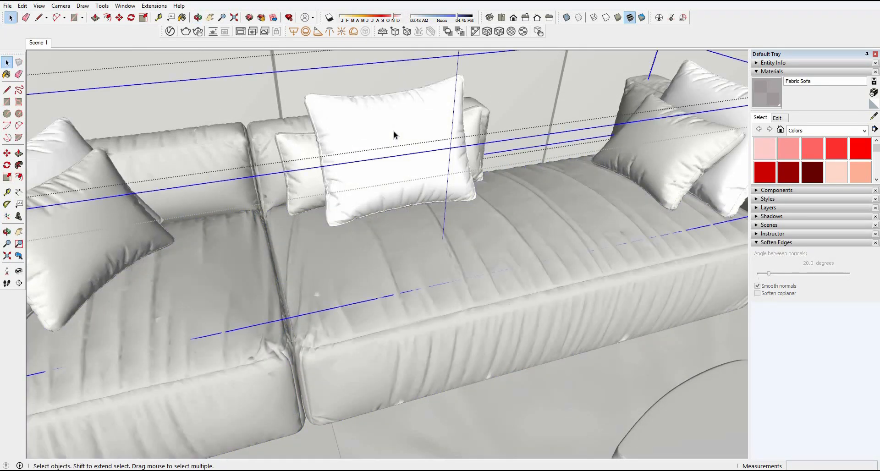
middle_drag(473, 148, 445, 118)
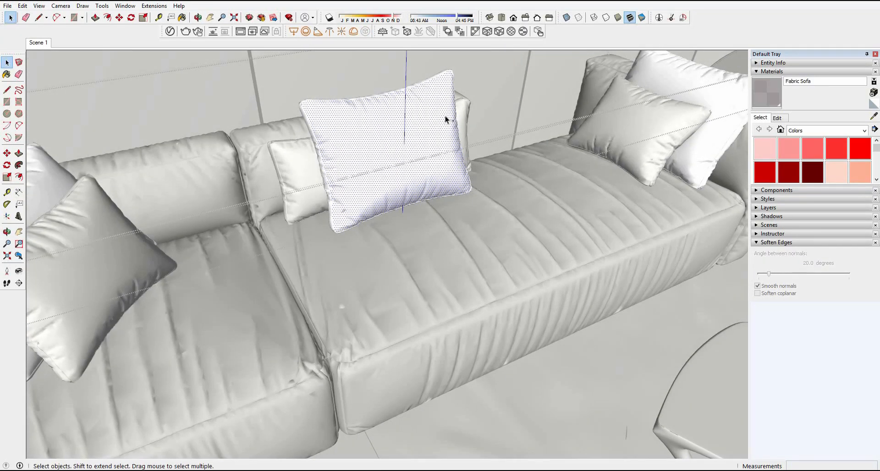
click(445, 117)
mouse_move(368, 120)
middle_down()
mouse_move(489, 132)
mouse_move(525, 159)
mouse_move(517, 110)
mouse_move(582, 134)
mouse_move(411, 182)
middle_up()
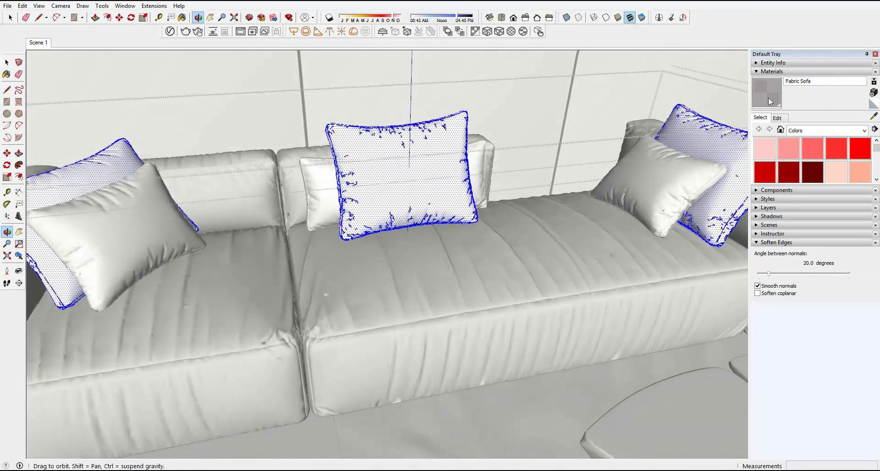
key(b)
middle_drag(363, 197, 317, 206)
key(space)
mouse_move(310, 109)
mouse_down()
mouse_move(479, 212)
mouse_move(528, 254)
mouse_up()
click(767, 97)
click(420, 179)
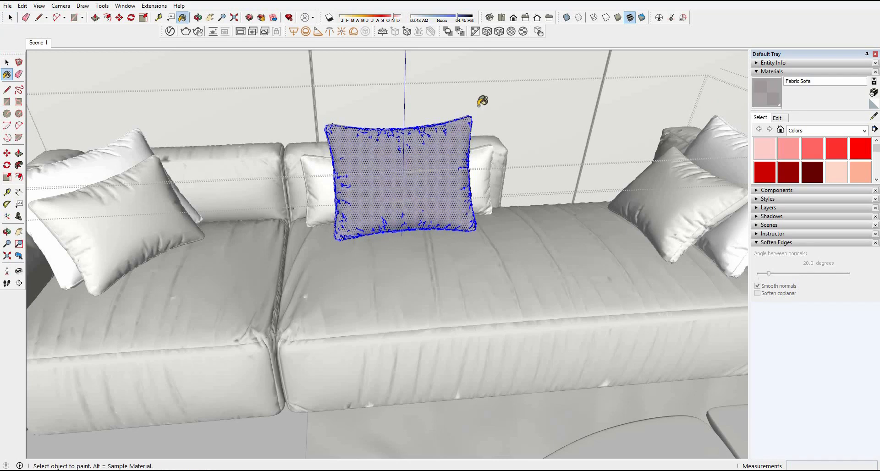
key(space)
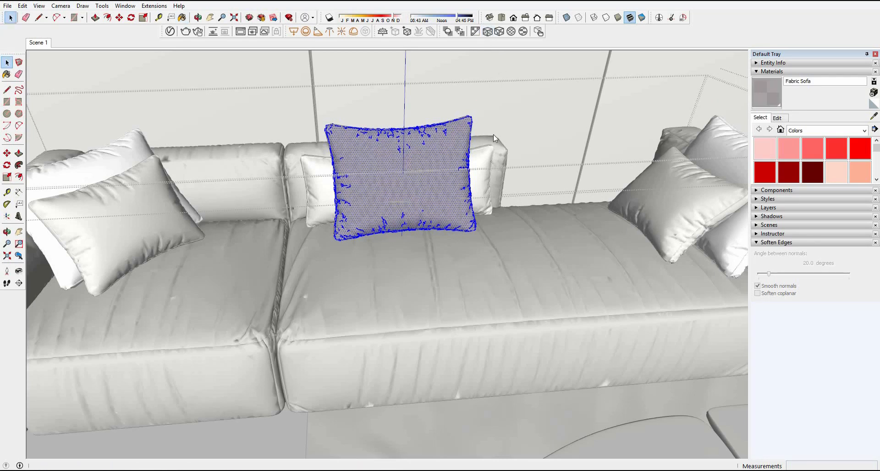
Step: Open the small front pillow beside the far armrest, select all its faces, and paint them with Fabric Sofa
middle_drag(516, 162, 499, 191)
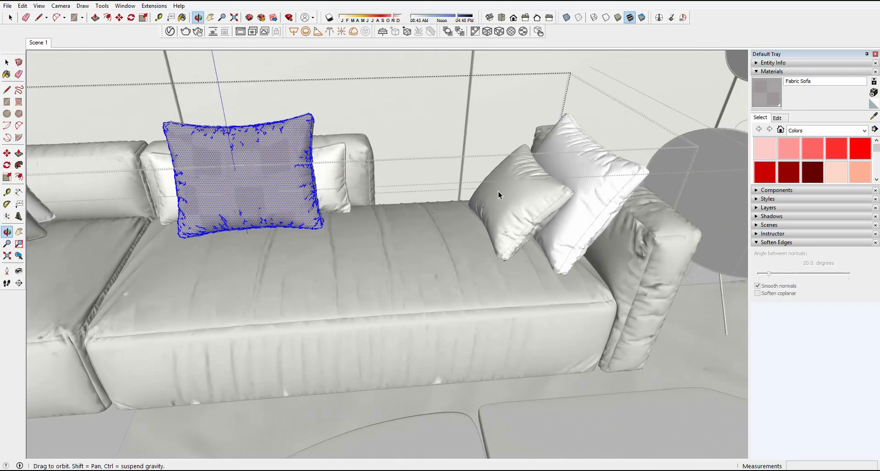
click(499, 192)
double_click(511, 197)
click(515, 203)
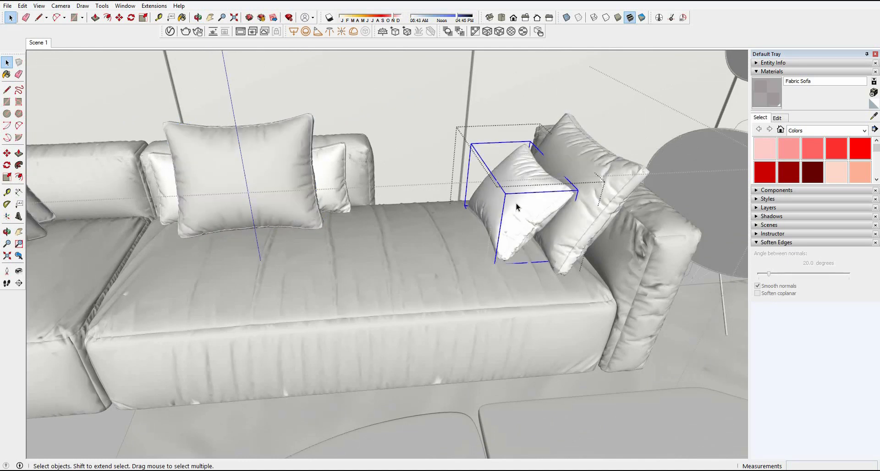
double_click(517, 204)
click(516, 203)
double_click(516, 204)
drag(459, 144, 582, 287)
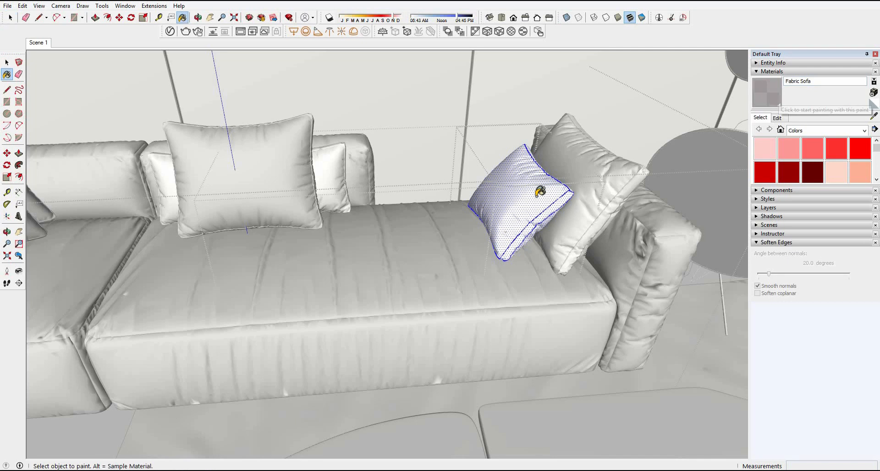
click(521, 196)
key(space)
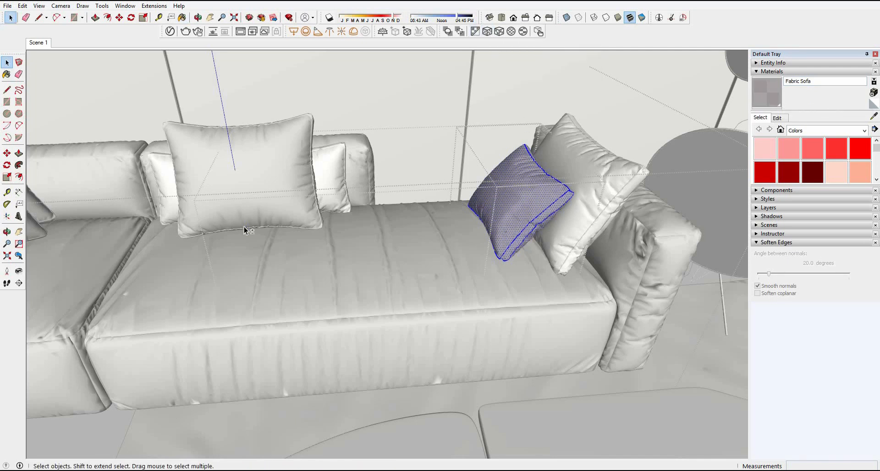
Step: Close the pillow group and return to the saved Scene 1 camera view
middle_drag(244, 227, 423, 421)
click(552, 104)
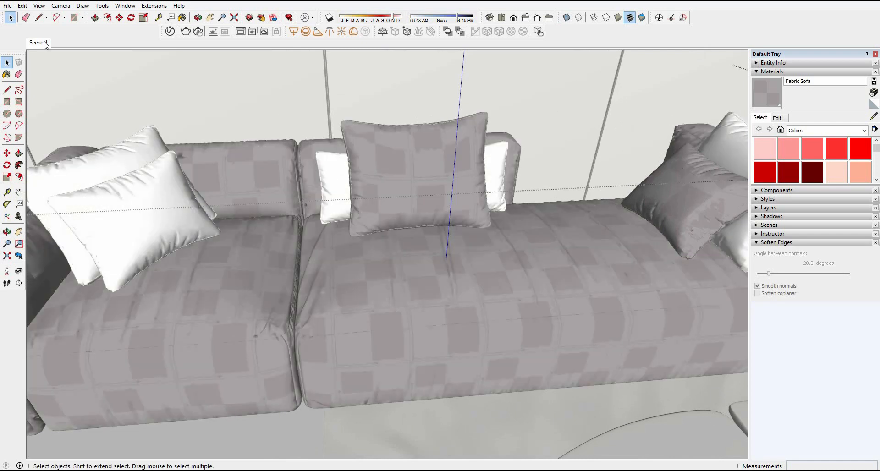
click(40, 43)
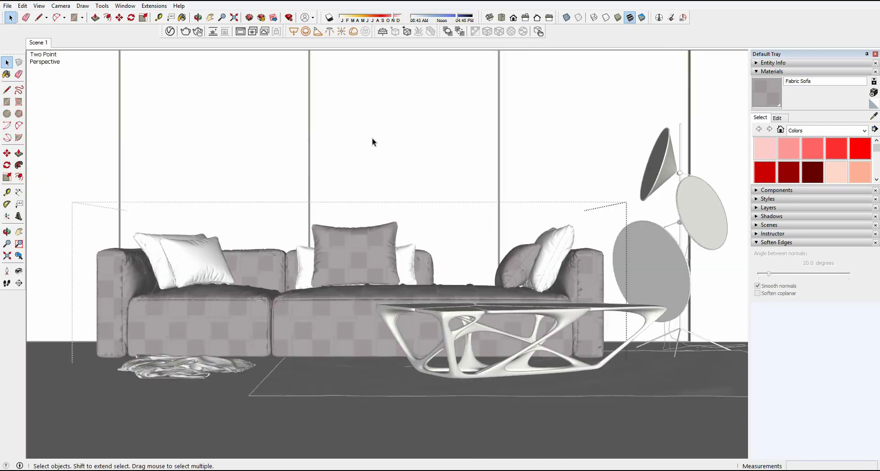
Step: Close the sofa group, duplicate the Fabric Sofa material, and rename the copy Fabric Pillow1
right_click(226, 418)
click(263, 424)
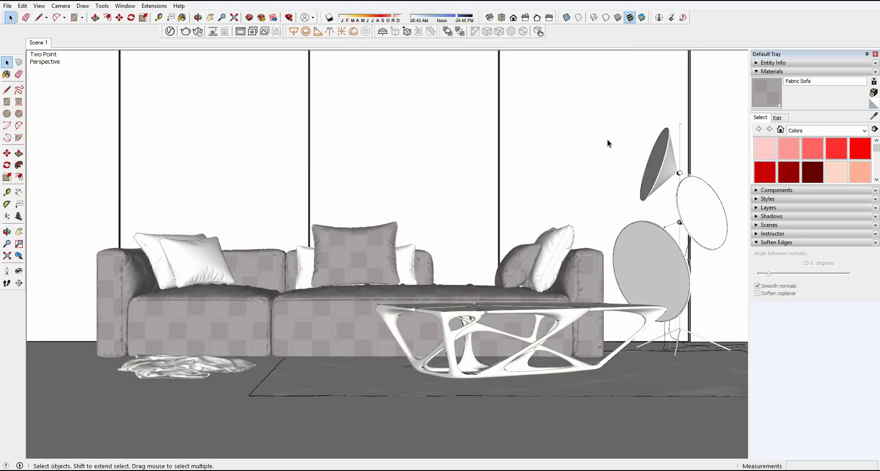
click(170, 31)
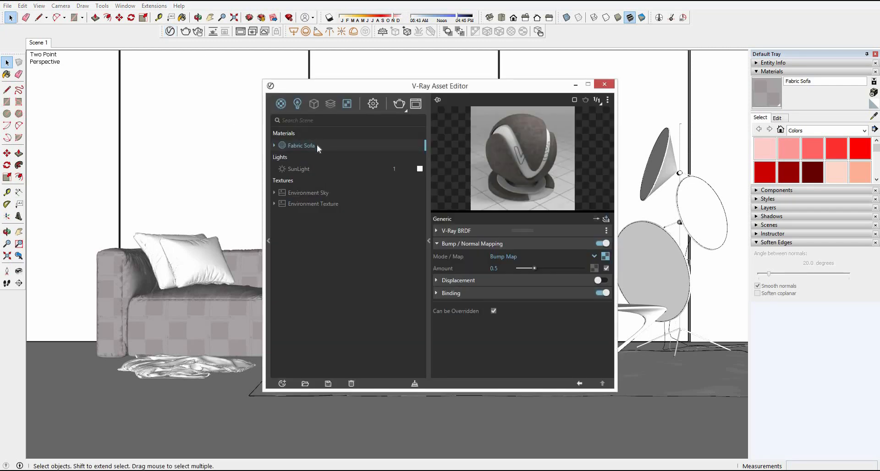
right_click(317, 144)
click(352, 200)
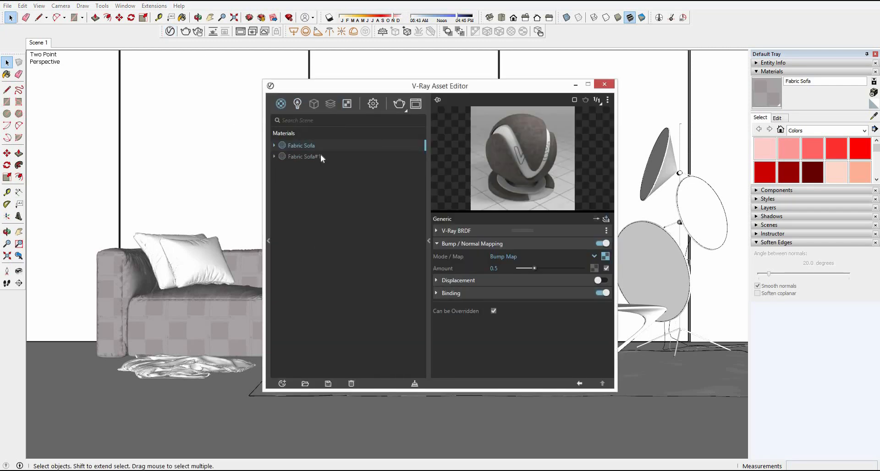
click(321, 157)
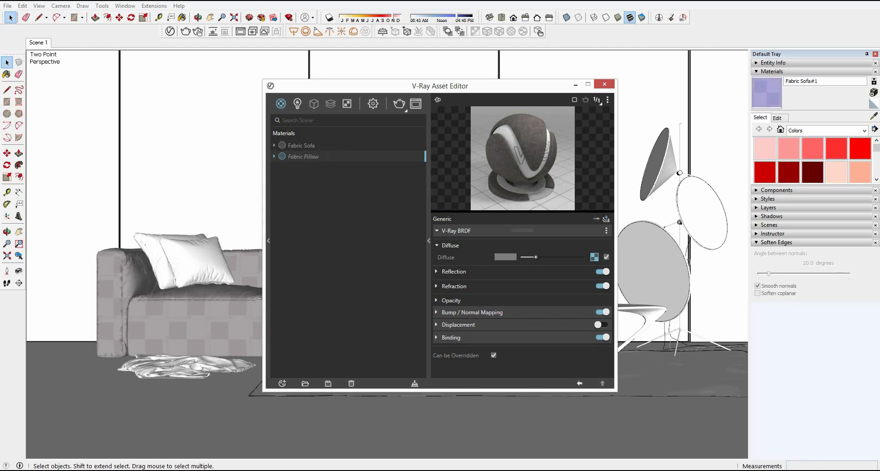
key(Return)
Step: Replace the bottom-color bitmap in Fabric Pillow1's diffuse mix map with AXALI 14.jpg and close the material editor
click(594, 258)
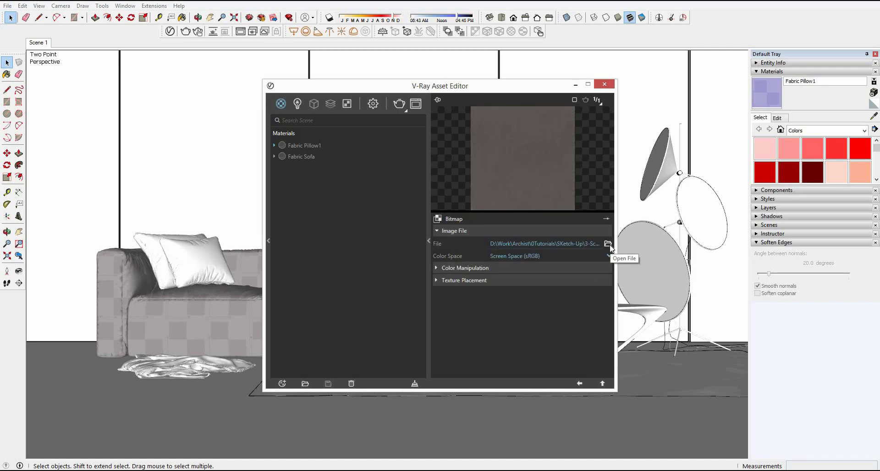
click(610, 243)
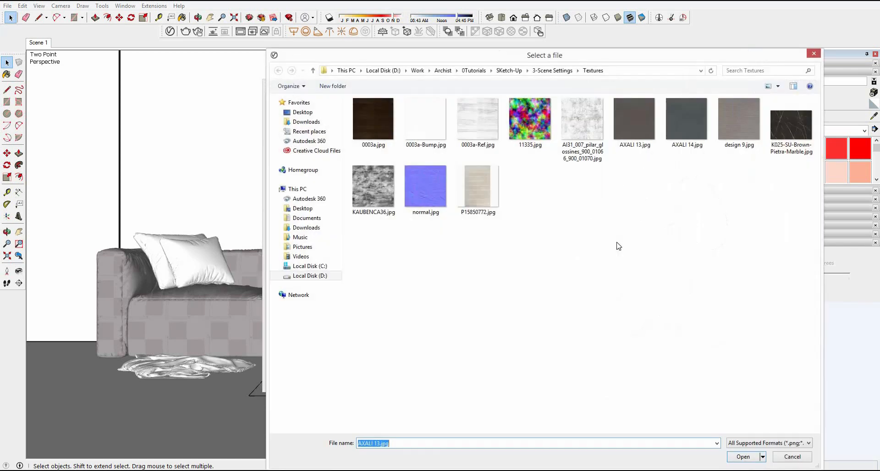
double_click(686, 134)
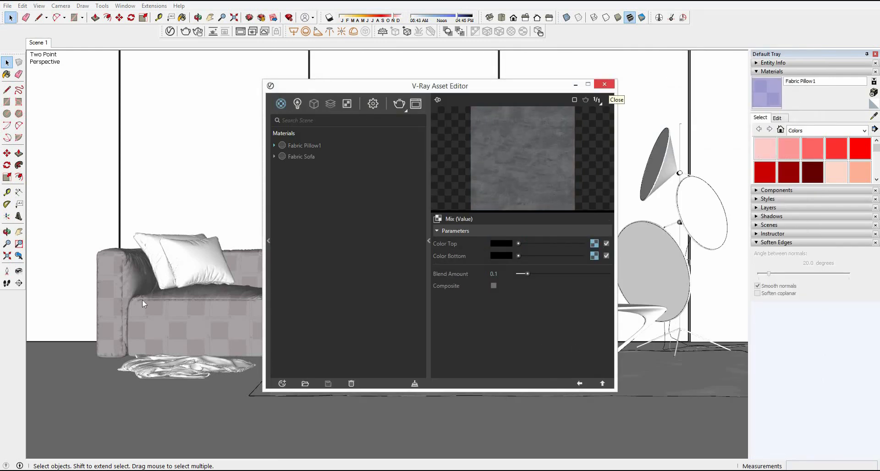
click(608, 87)
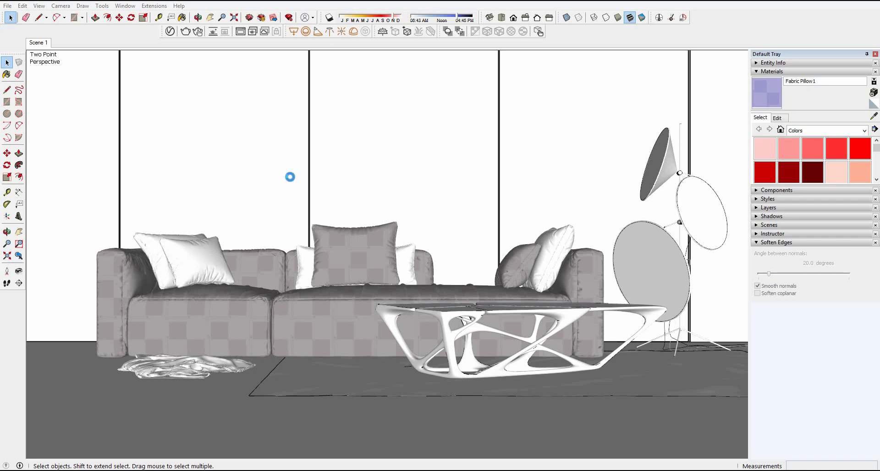
Step: Open the sofa's nested groups down to the geometry of the large pillows
double_click(152, 241)
double_click(152, 241)
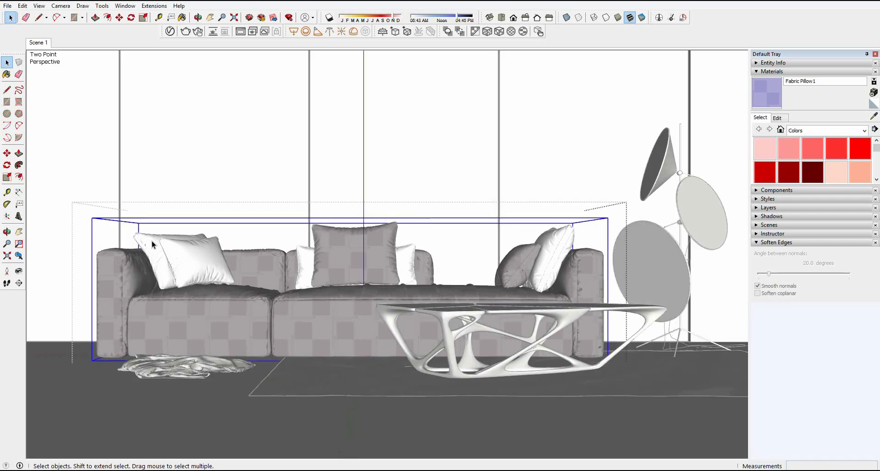
click(152, 241)
double_click(153, 242)
click(152, 241)
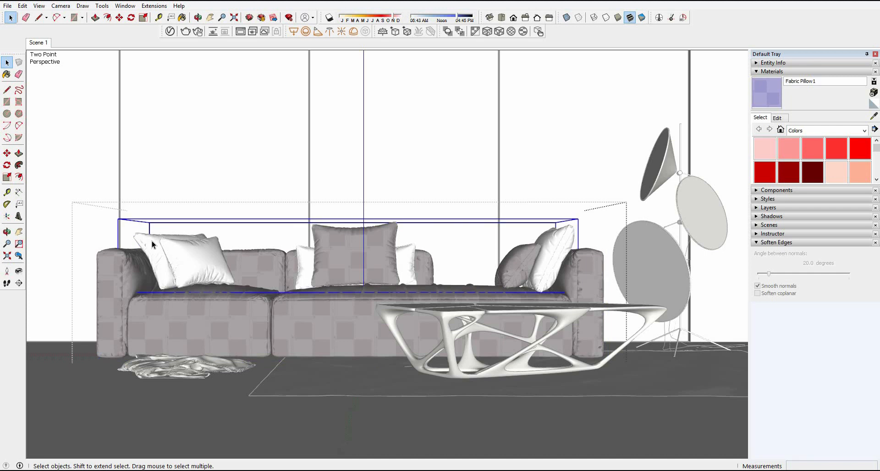
double_click(190, 260)
click(189, 259)
double_click(189, 260)
click(189, 260)
double_click(189, 260)
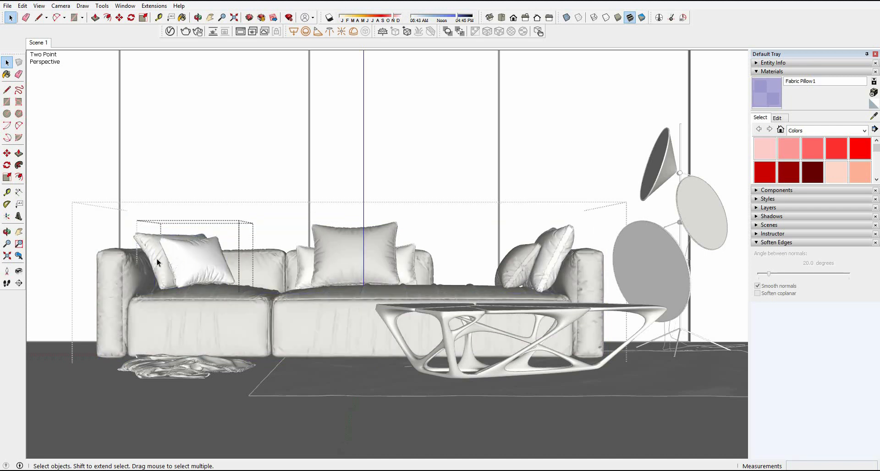
click(157, 263)
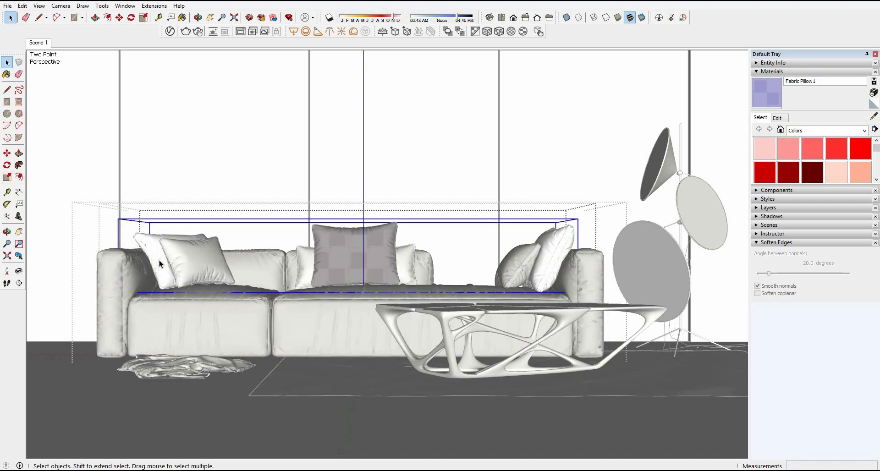
double_click(158, 261)
click(159, 261)
Step: Select only the faces of the large back pillow at the sofa's left end and paint them with Fabric Pillow1
drag(108, 206, 628, 358)
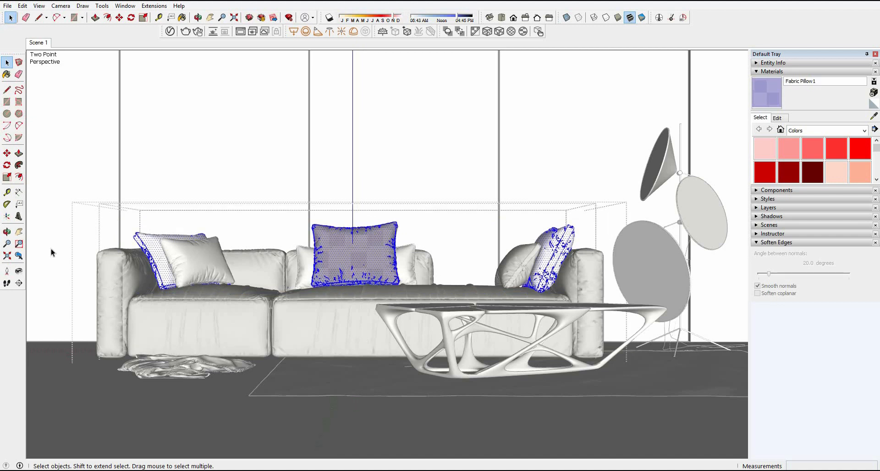
drag(67, 192, 287, 332)
shift+drag(486, 186, 613, 325)
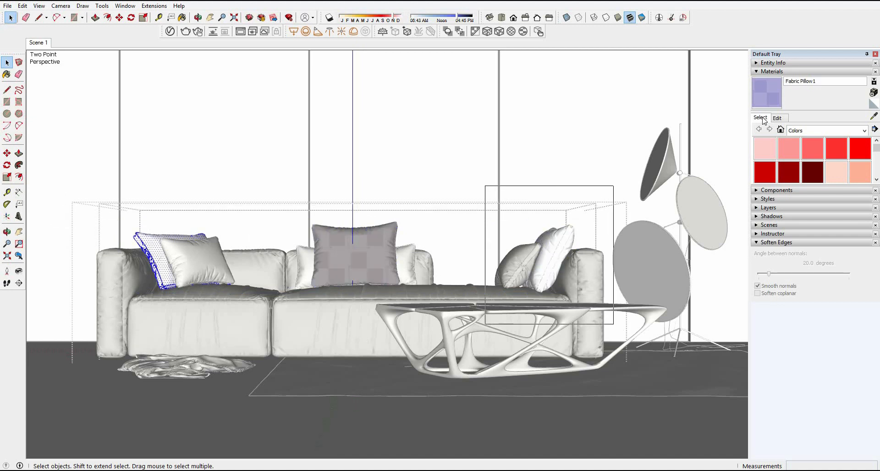
click(768, 97)
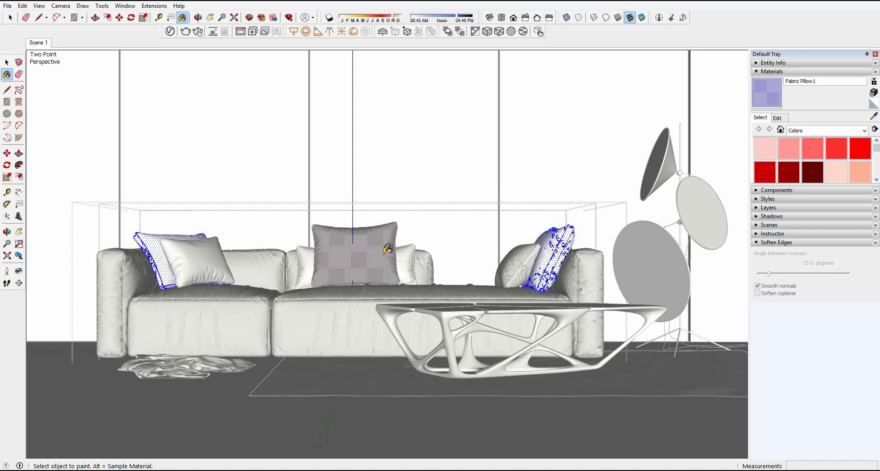
key(space)
drag(112, 211, 272, 315)
key(b)
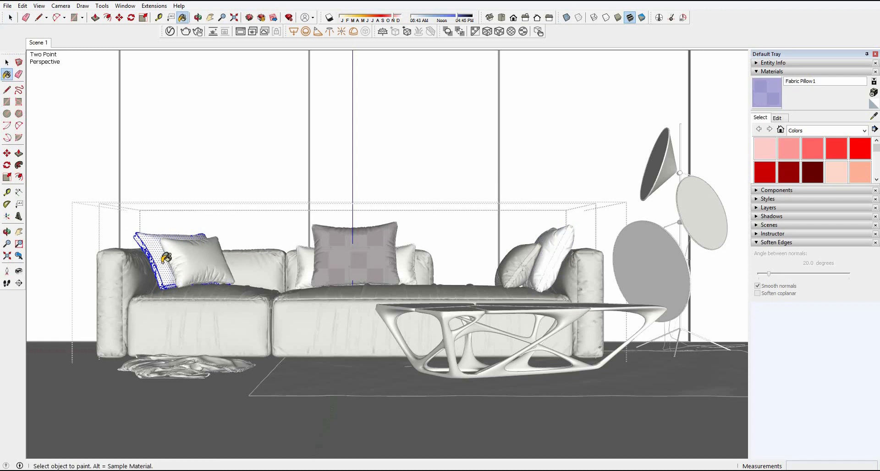
click(166, 258)
key(space)
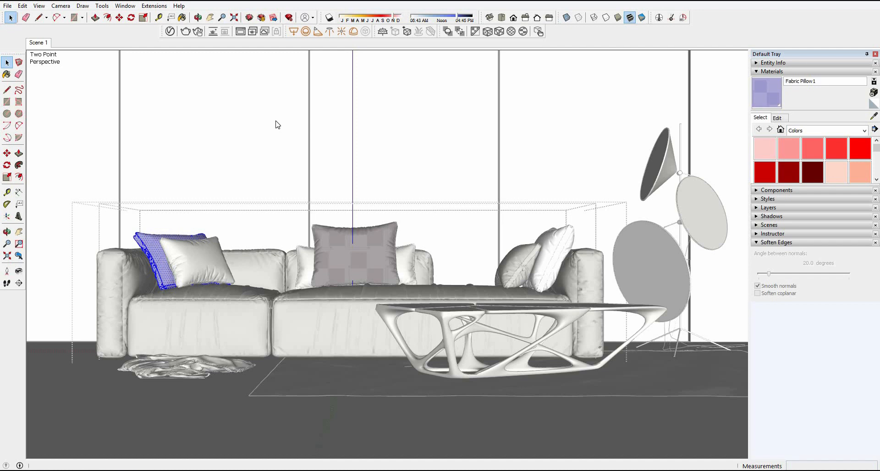
Step: Duplicate the Fabric Pillow1 material and rename the copy Fabric Pillow 2
click(170, 32)
right_click(313, 144)
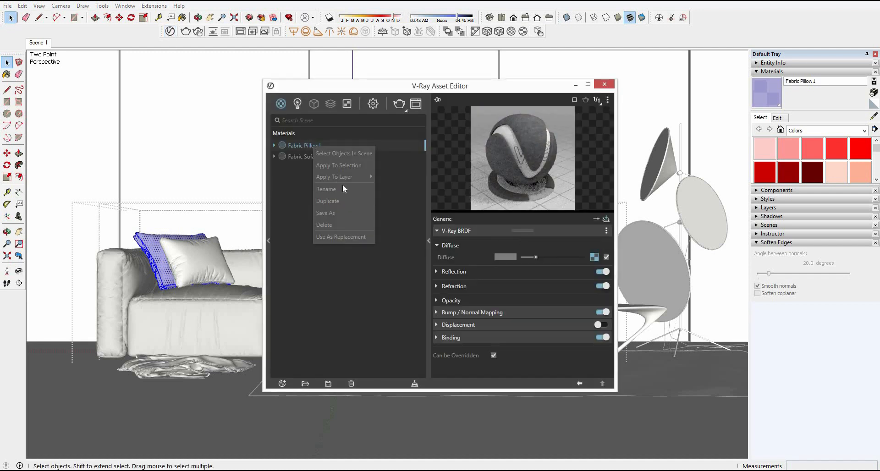
click(348, 201)
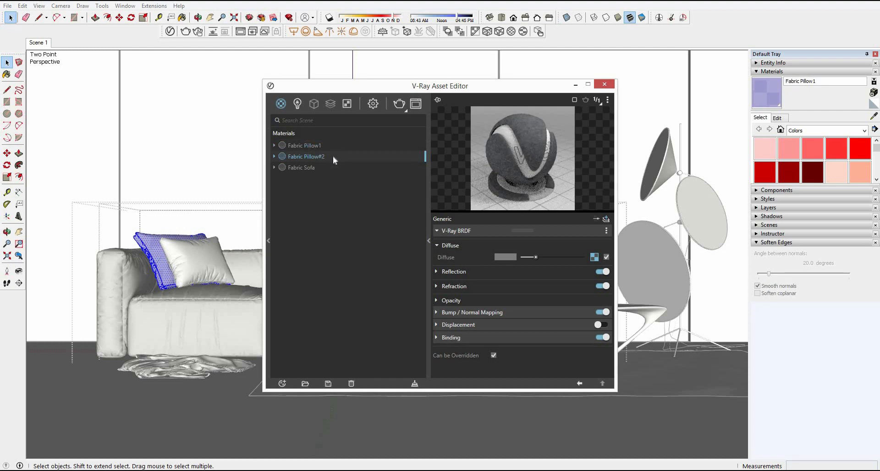
key(BackSpace)
key(BackSpace)
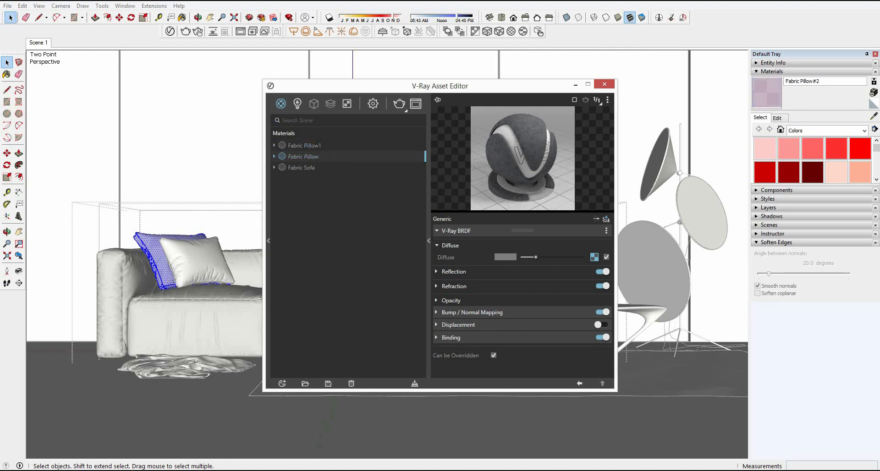
text(2)
key(Return)
Step: Replace the bottom-color bitmap in Fabric Pillow 2's diffuse mix map with design 9.jpg, then make that material current
click(594, 257)
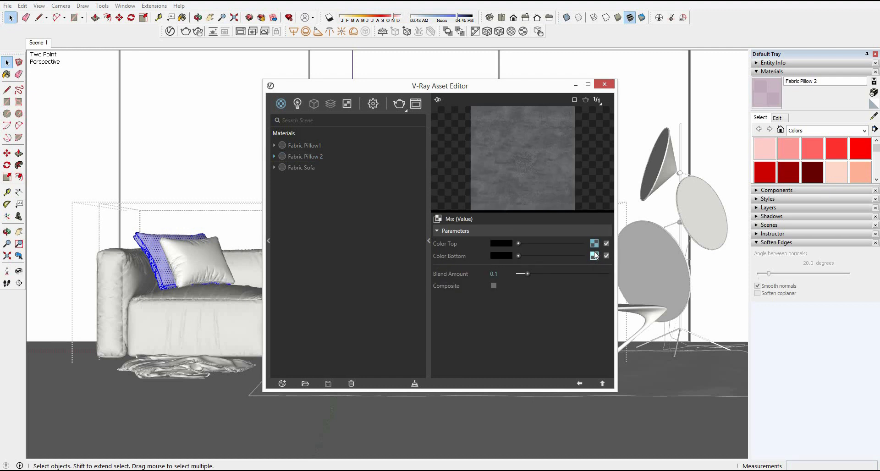
click(594, 257)
click(607, 244)
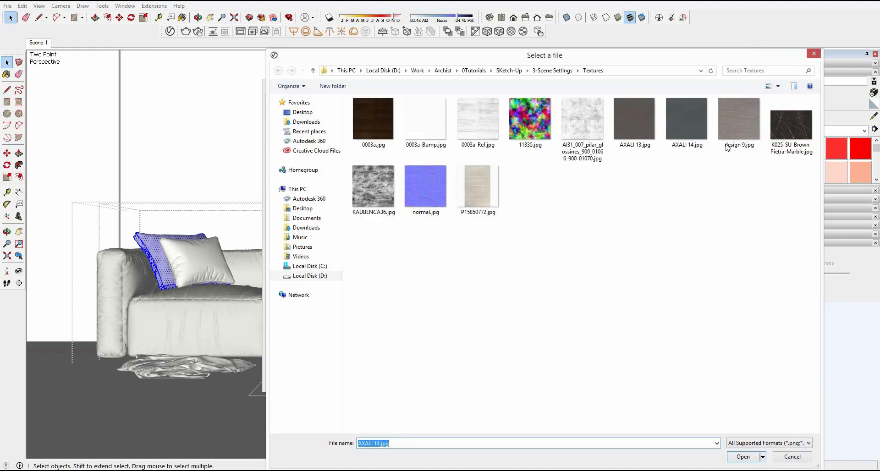
double_click(736, 137)
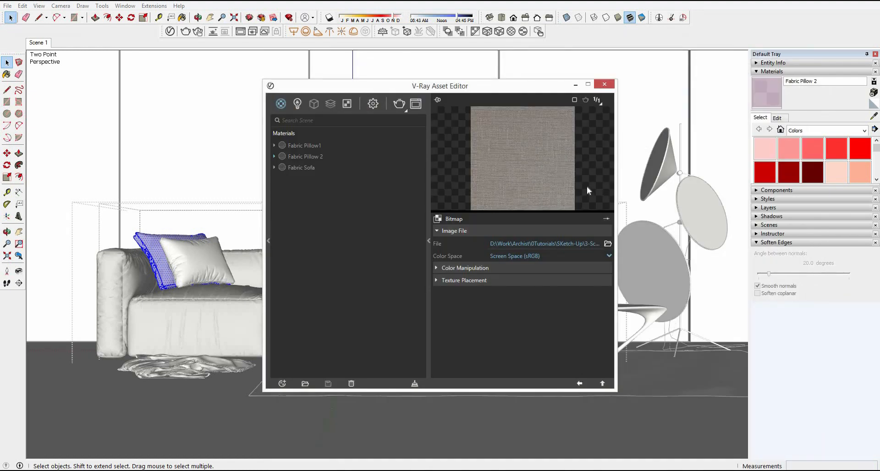
click(312, 158)
click(604, 84)
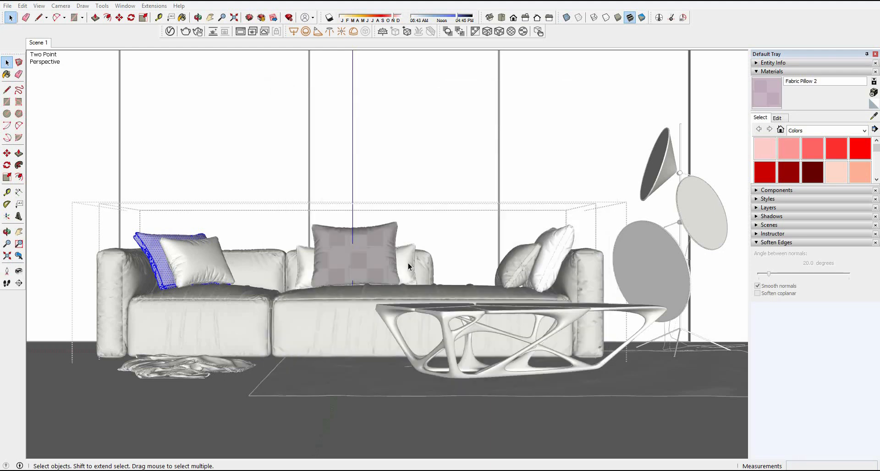
Step: Select only the faces of the large pillow at the sofa's right end and paint them with Fabric Pillow 2
click(567, 239)
drag(499, 202, 607, 306)
key(b)
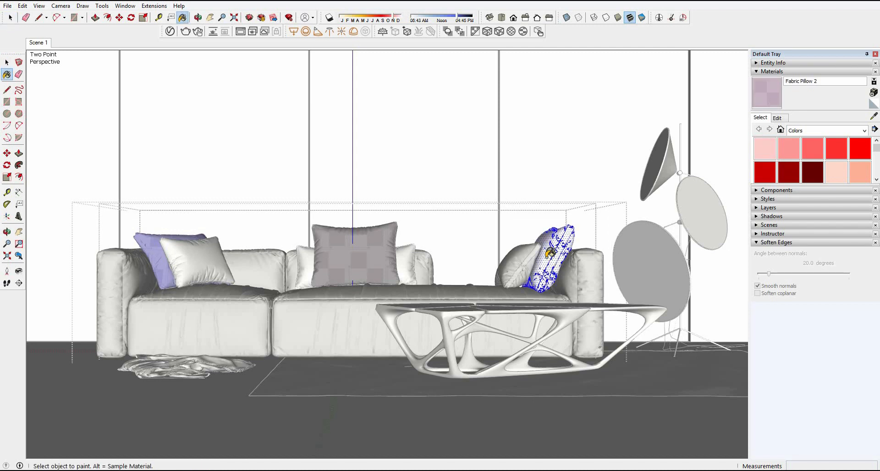
click(551, 253)
key(space)
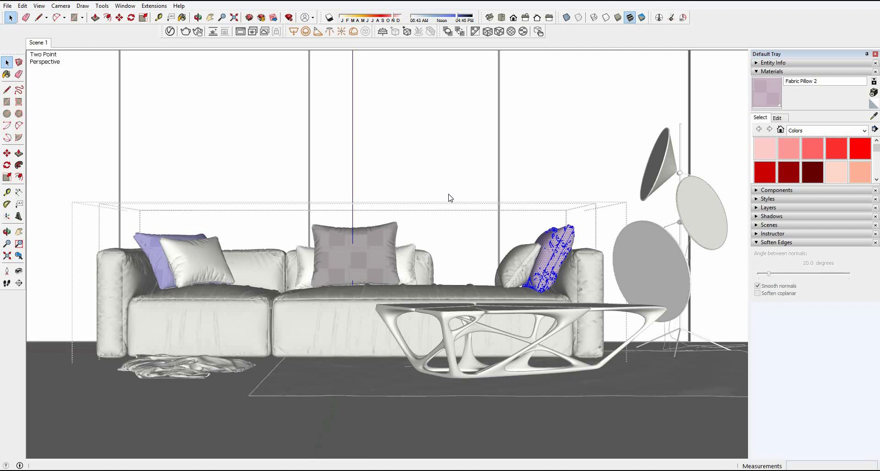
Step: Open the group of the pillow behind the center one, select all its faces, and paint them with Fabric Pillow 2
click(406, 265)
double_click(406, 263)
click(406, 263)
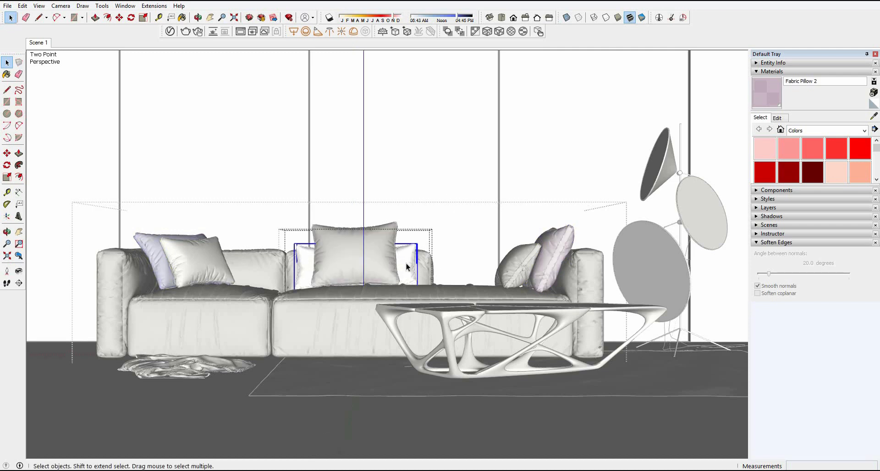
double_click(405, 263)
click(405, 263)
double_click(406, 263)
drag(246, 202, 498, 349)
key(b)
click(408, 257)
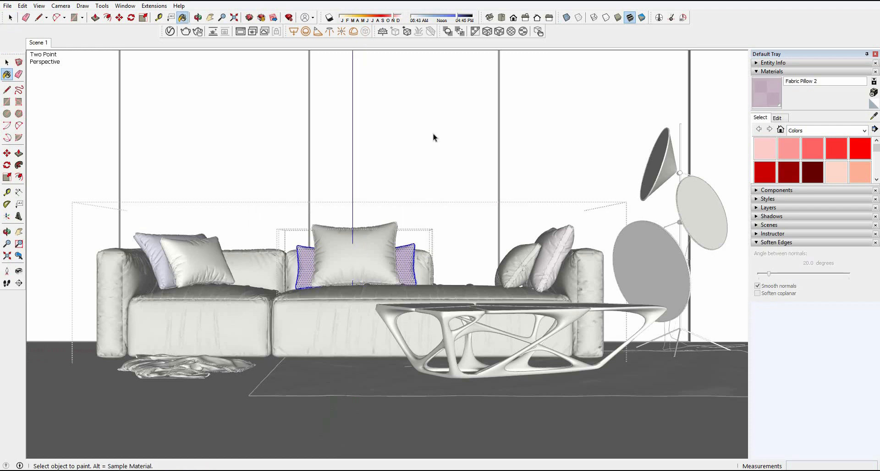
key(space)
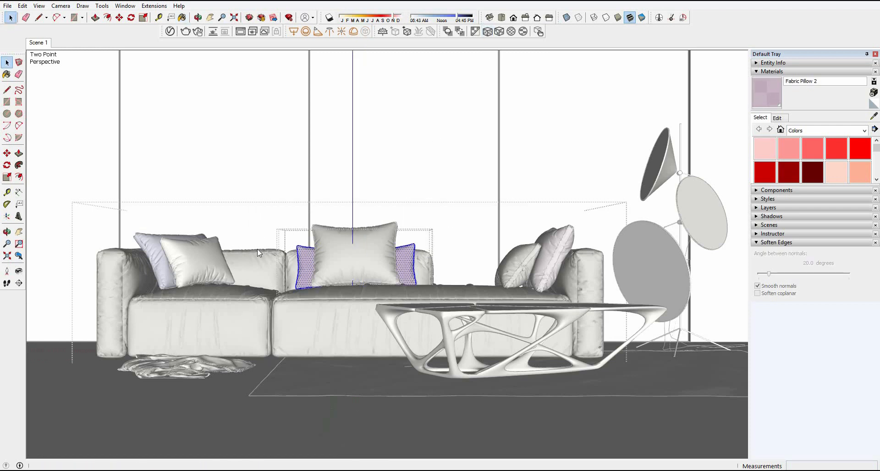
Step: Open the small front pillow at the sofa's left end, select all its faces, and paint them with Fabric Pillow 2
double_click(206, 269)
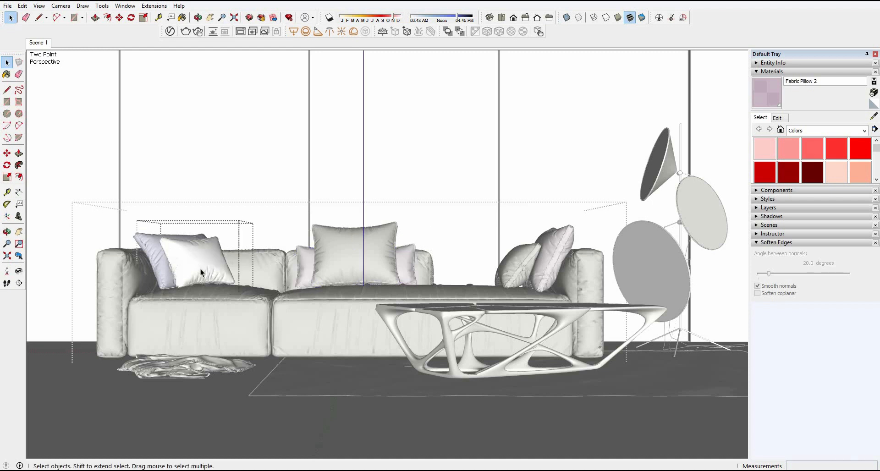
click(213, 265)
double_click(213, 263)
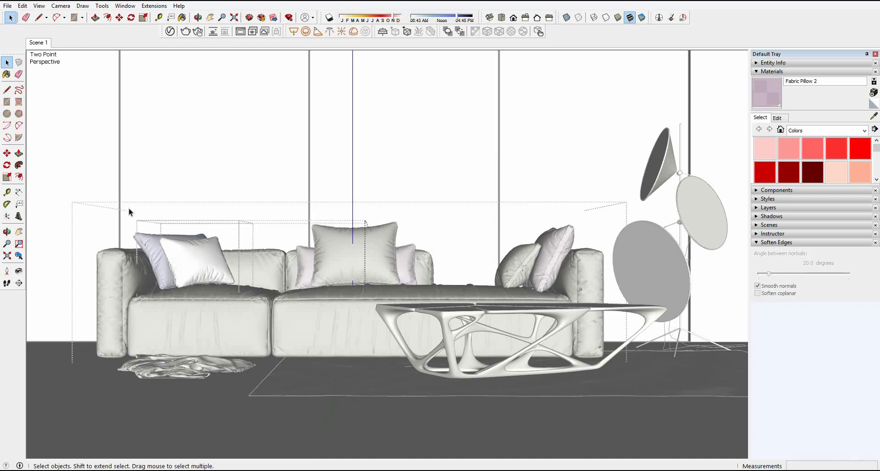
drag(122, 203, 326, 360)
key(b)
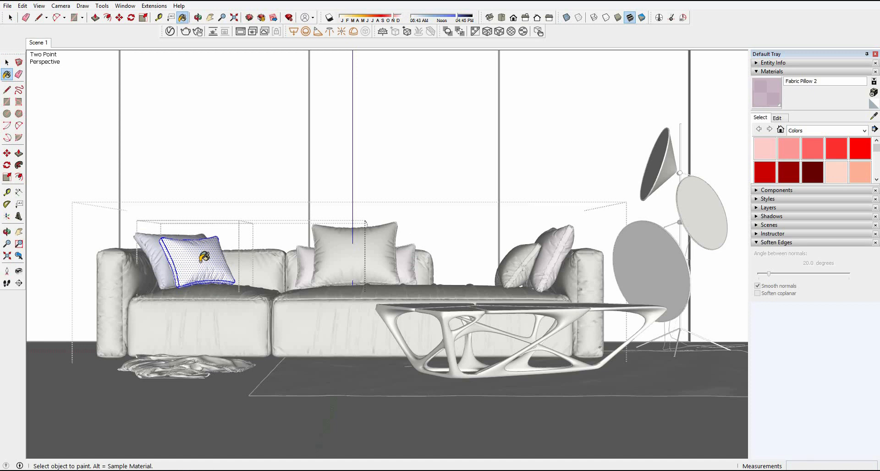
click(204, 257)
key(space)
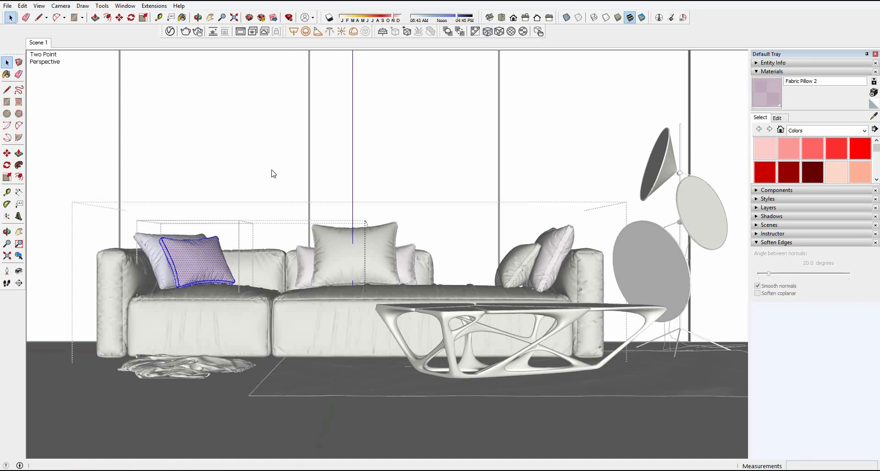
Step: Close the pillow group and its parent sofa groups to return to the whole model
right_click(260, 147)
right_click(252, 141)
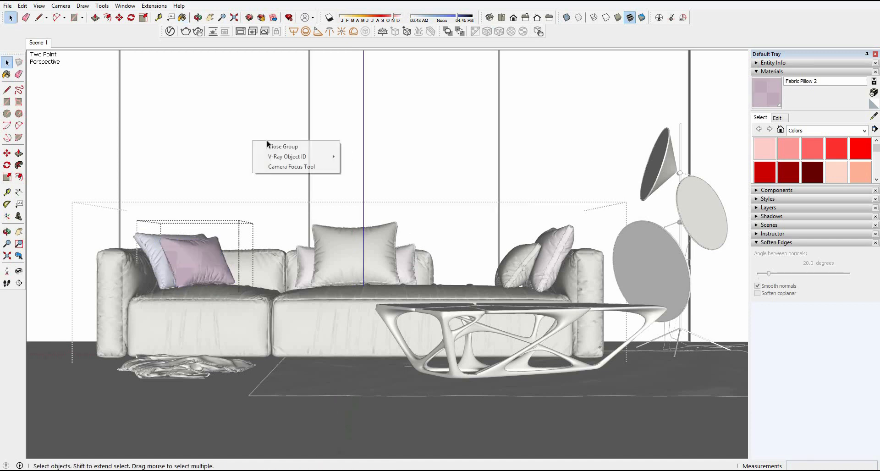
click(268, 143)
right_click(264, 137)
click(276, 143)
right_click(269, 139)
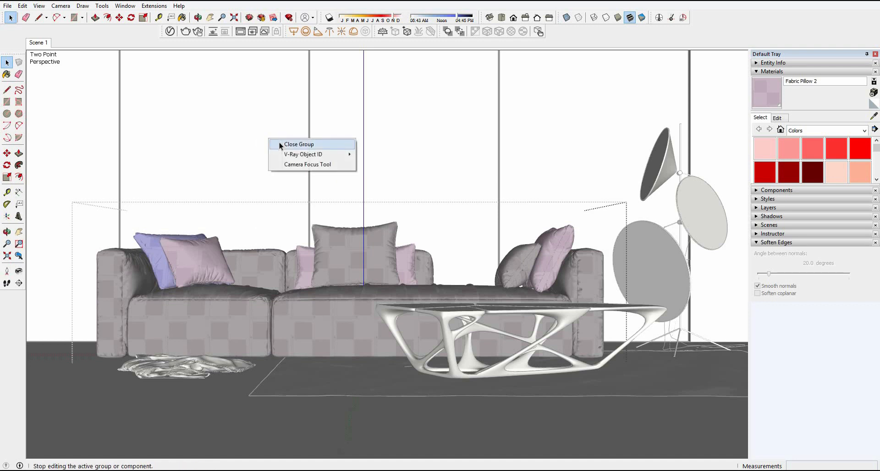
click(281, 144)
right_click(285, 145)
click(287, 147)
Step: Sample the sofa's material and set Fabric Sofa's binding texture mode to Custom mode in the V-Ray Asset Editor
alt+click(288, 334)
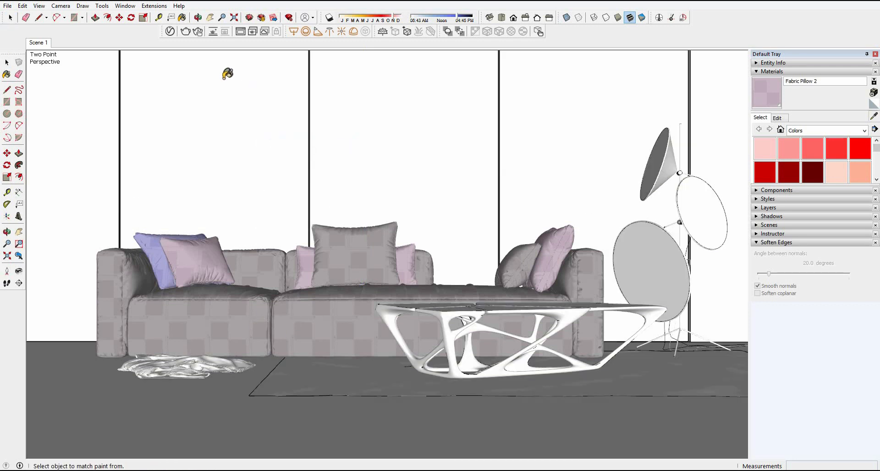
click(170, 31)
click(491, 295)
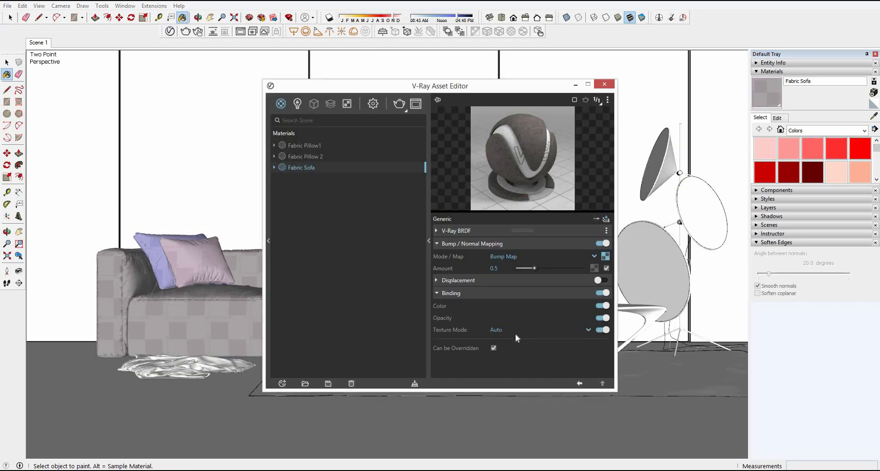
click(510, 331)
click(521, 362)
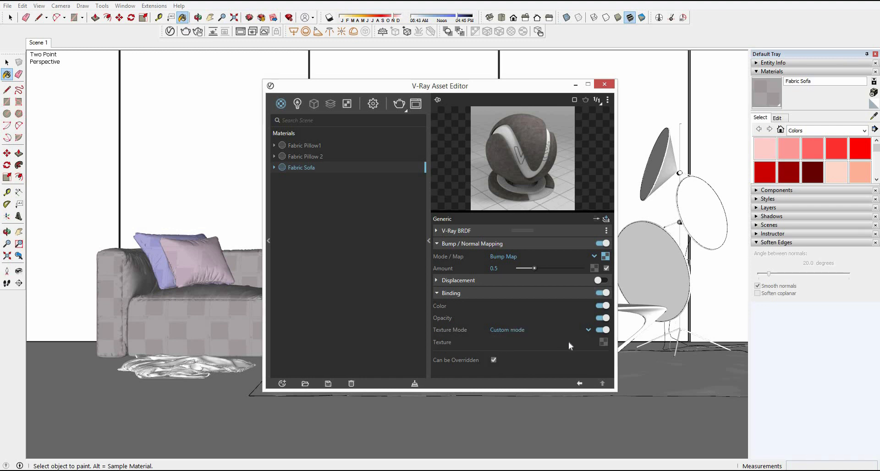
Step: Load AXALI 13.jpg as Fabric Sofa's binding bitmap and set the texture width to 500 mm
click(604, 342)
click(573, 111)
double_click(639, 131)
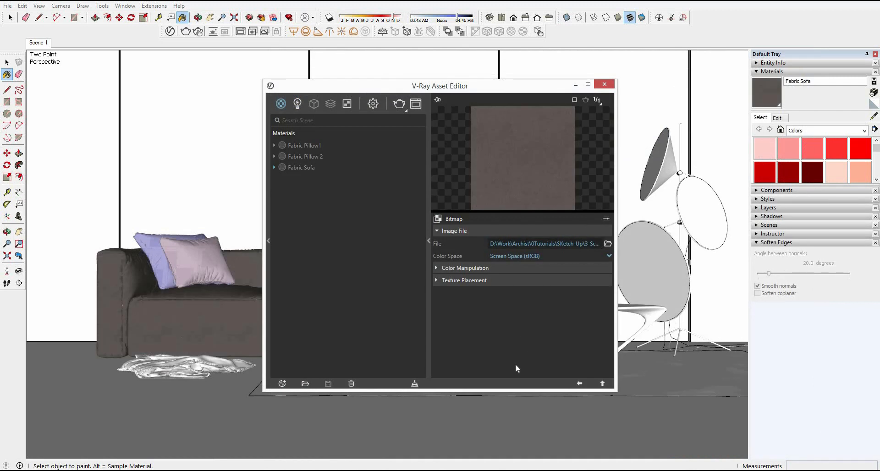
click(579, 383)
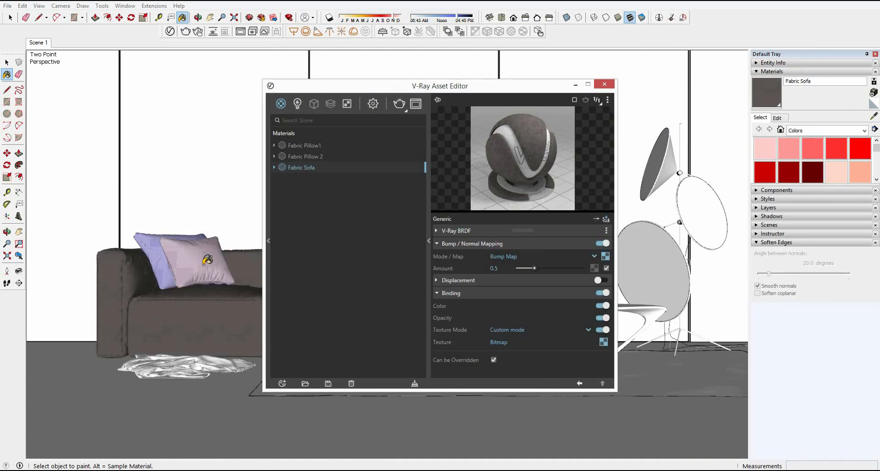
click(778, 118)
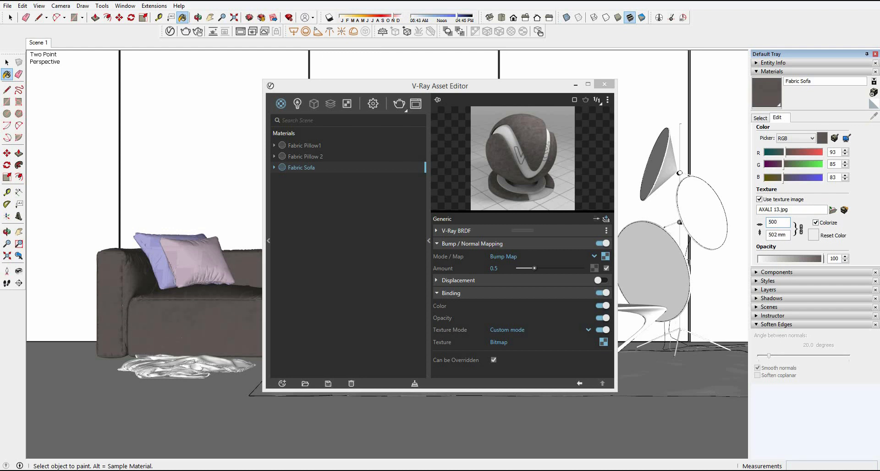
click(6, 64)
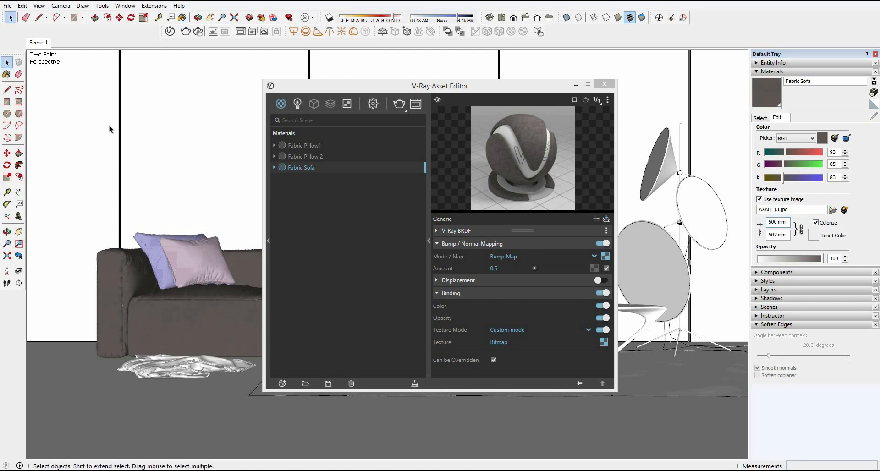
Step: Sample the light front pillow's material and set Fabric Pillow 2's binding texture mode to Custom mode
click(9, 77)
alt+click(201, 262)
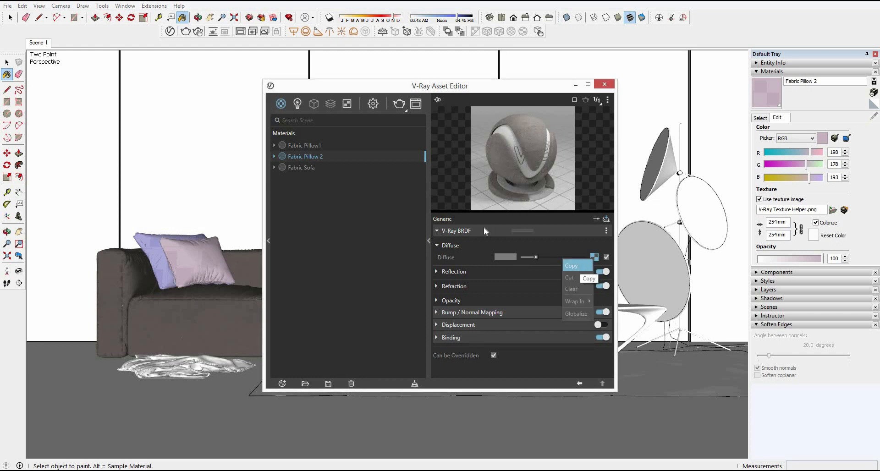
click(466, 340)
scroll(502, 357, down, 1)
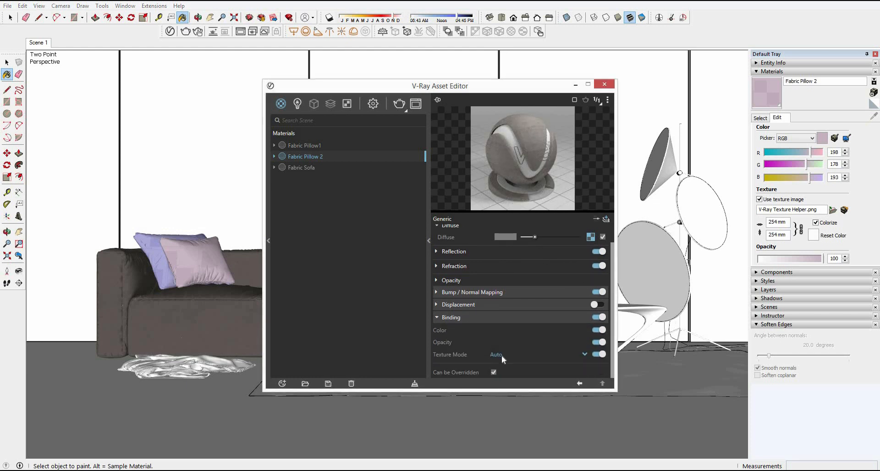
click(502, 356)
click(513, 342)
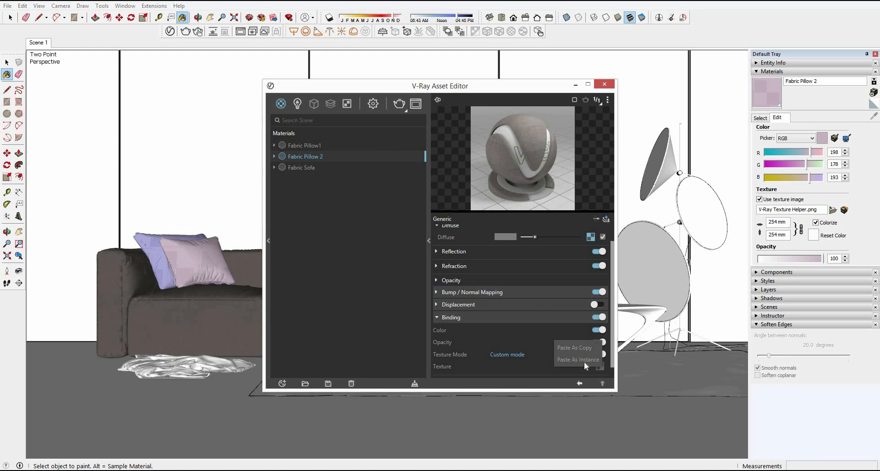
click(585, 360)
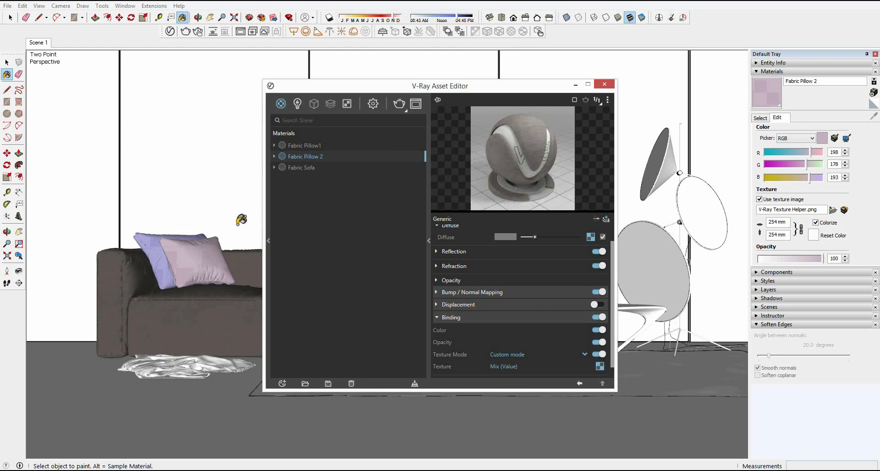
scroll(606, 356, down, 1)
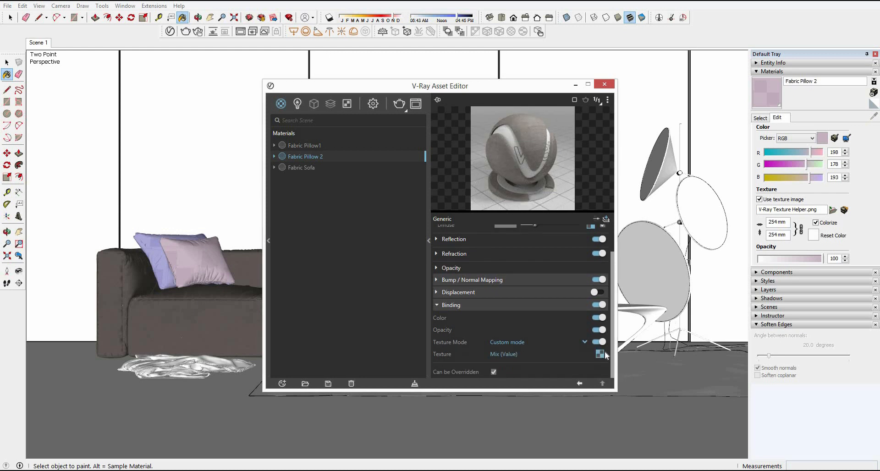
right_click(601, 357)
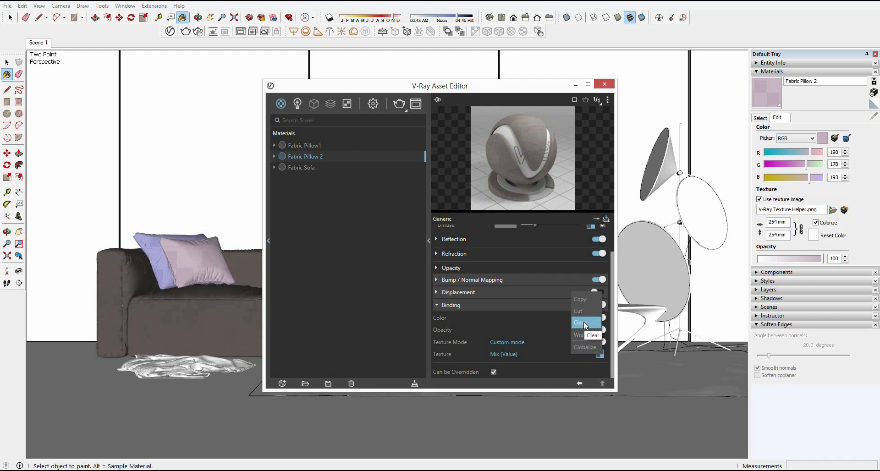
click(584, 323)
Step: Load design 9.jpg as Fabric Pillow 2's binding bitmap and set the texture width to 500 mm
click(568, 113)
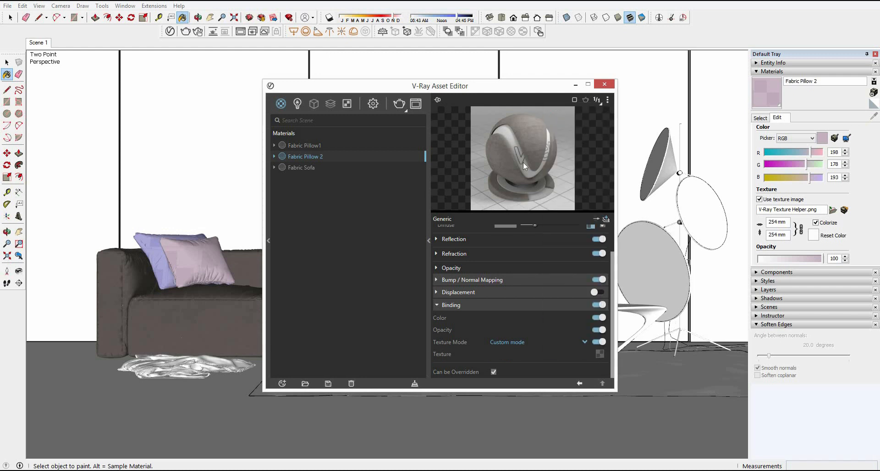
double_click(739, 137)
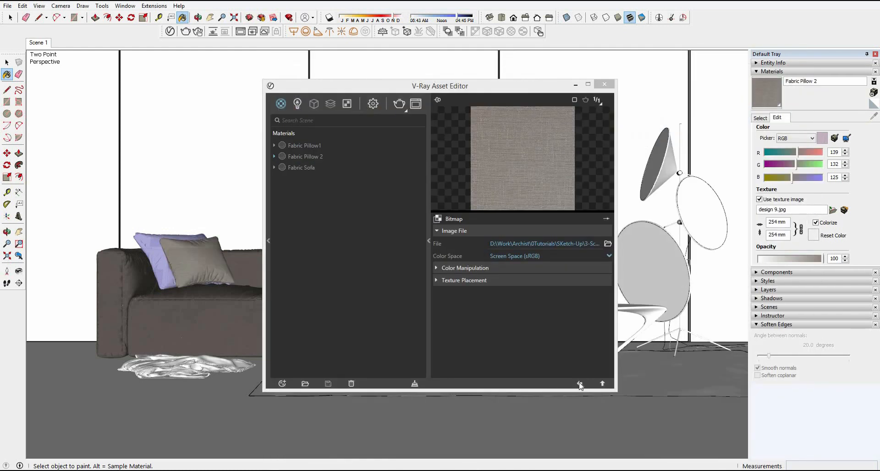
click(580, 385)
click(780, 223)
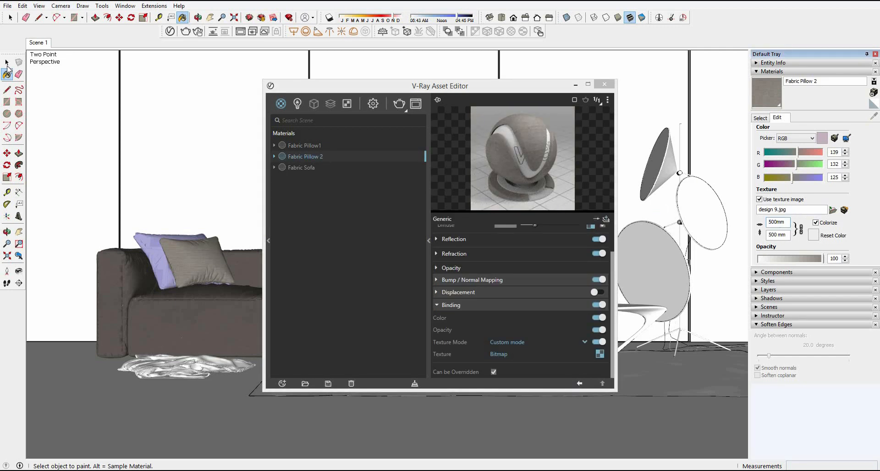
click(7, 64)
Step: Sample the blue pillow's material and set Fabric Pillow1's binding texture mode to Custom mode
click(7, 74)
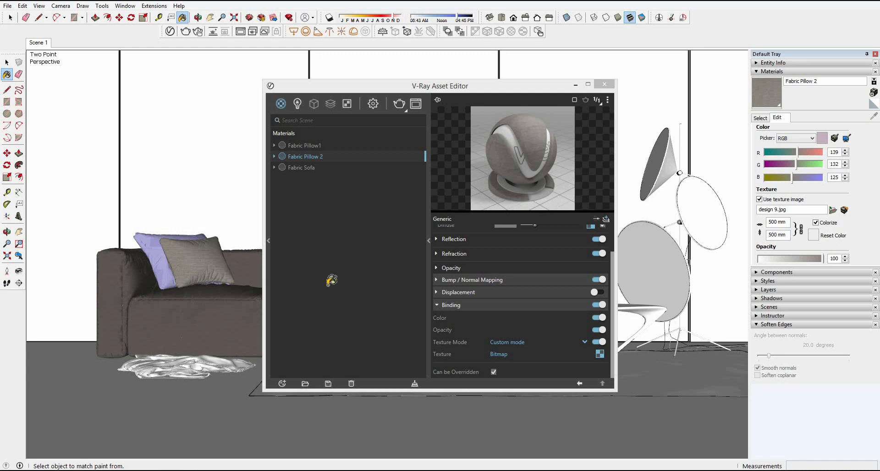
click(523, 338)
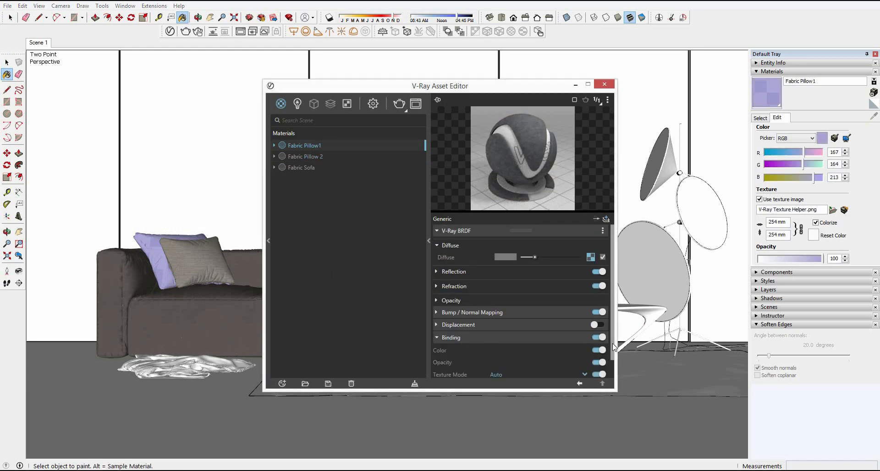
drag(614, 346, 571, 369)
click(583, 354)
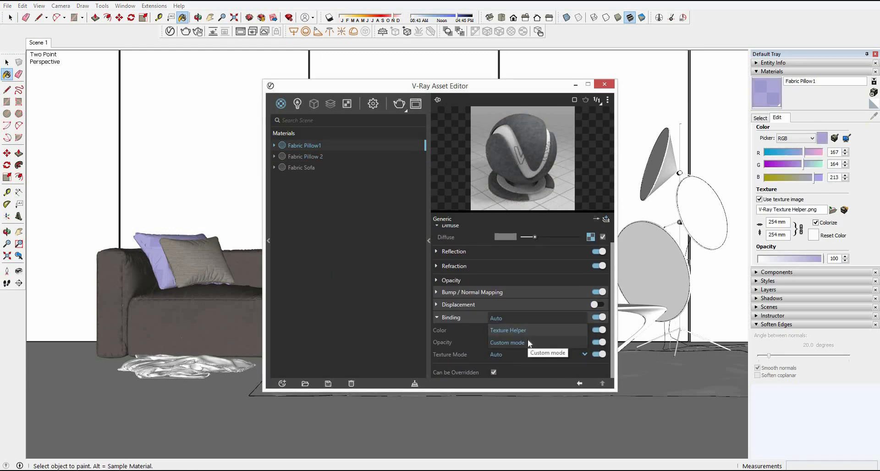
click(524, 345)
Step: Load AXALI 14.jpg as Fabric Pillow1's binding bitmap, set the texture width to 500 mm, and close the Asset Editor
click(603, 367)
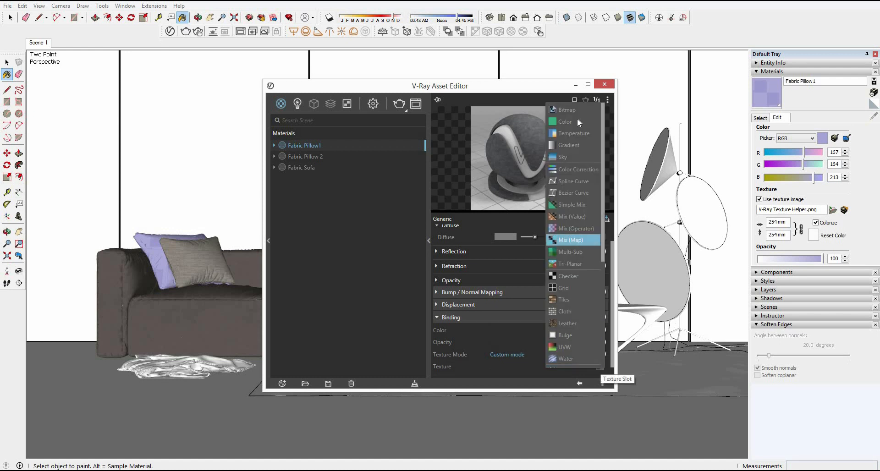
click(567, 110)
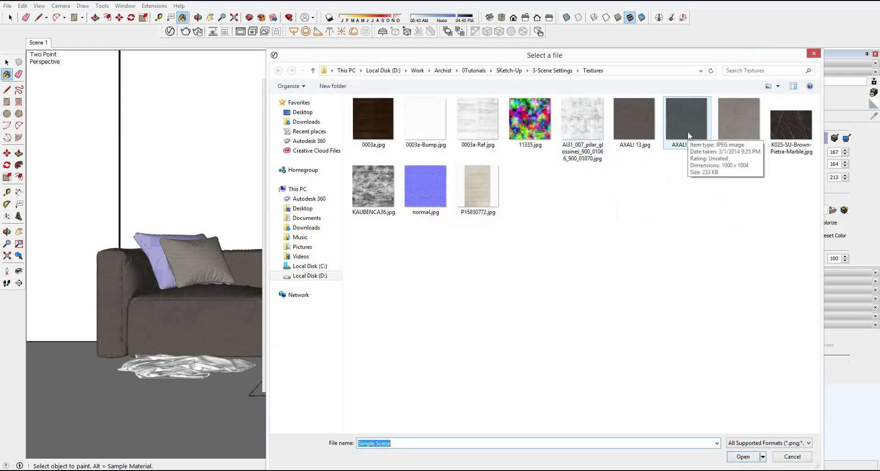
double_click(691, 129)
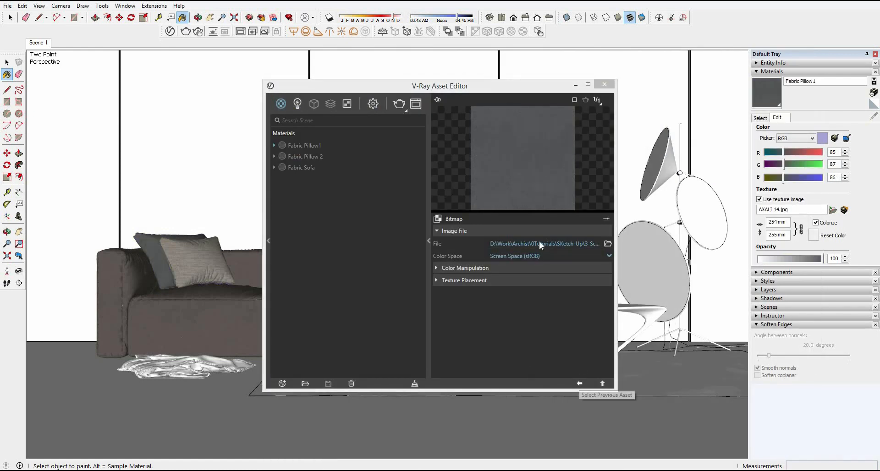
click(774, 222)
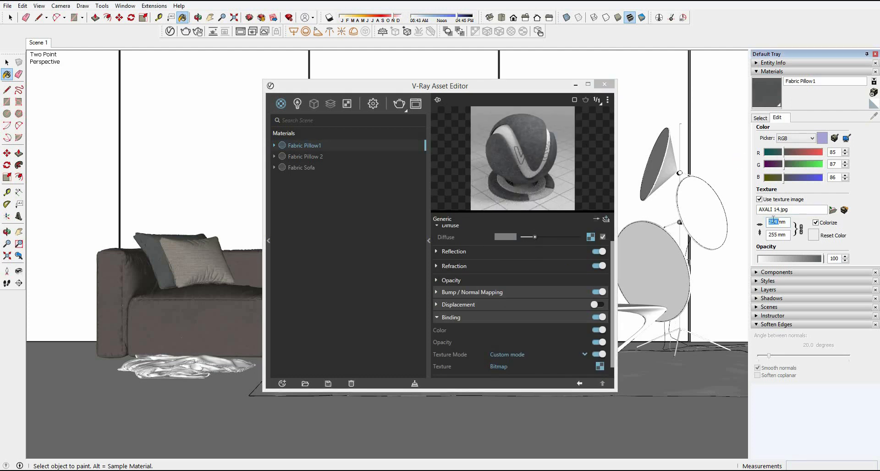
click(605, 86)
key(space)
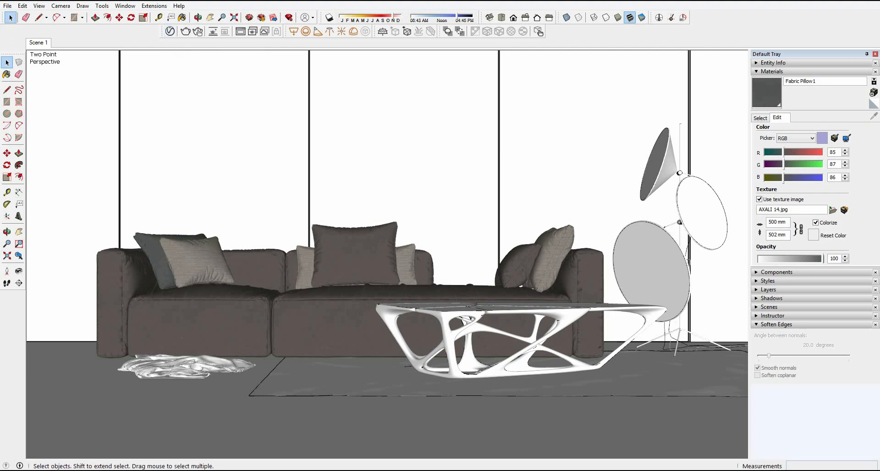
Step: Place the K025-SU-Brown-Pietra-Marble image on the floor, explode it to obtain its material, and delete the leftover face
click(61, 470)
mouse_move(559, 79)
mouse_down()
mouse_move(387, 305)
mouse_move(275, 429)
mouse_move(206, 415)
mouse_up()
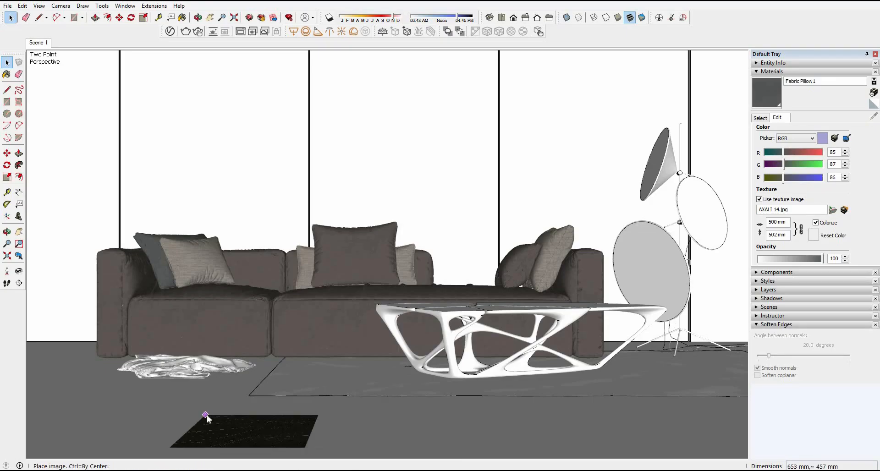
click(205, 416)
right_click(207, 415)
click(232, 319)
key(Delete)
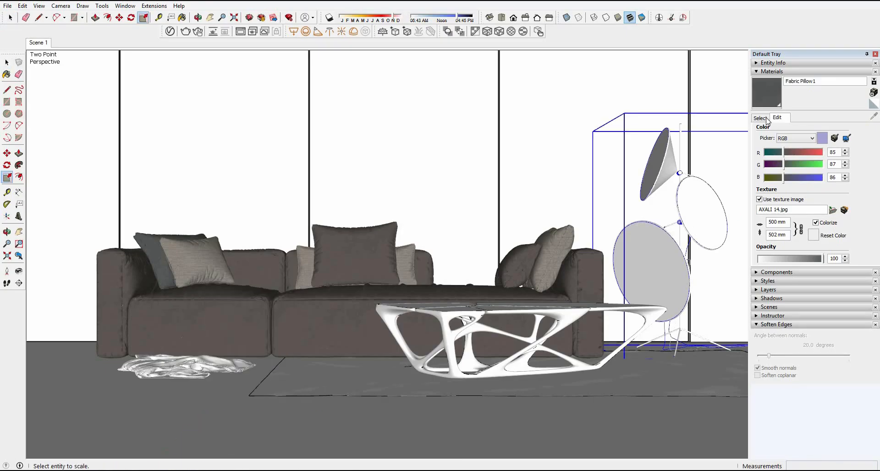
Step: Pick the marble material Image1 from the in-model materials and paint the floor face inside its group
click(764, 119)
click(781, 130)
click(842, 150)
middle_drag(388, 344, 323, 351)
key(space)
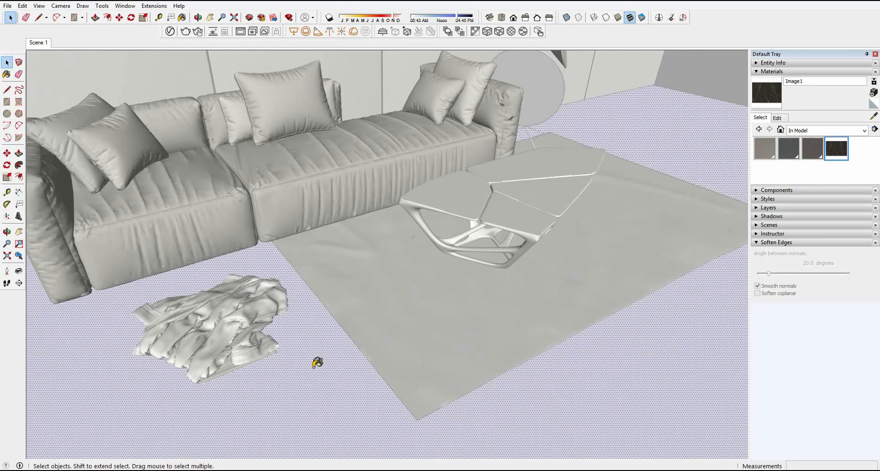
key(b)
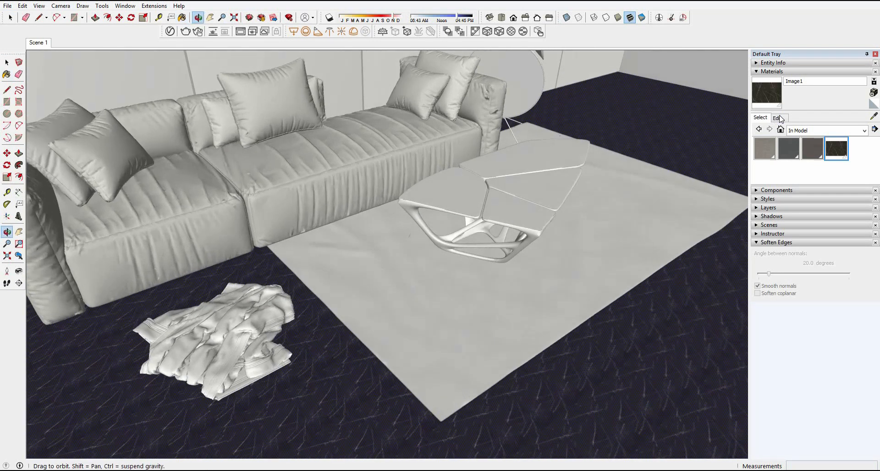
key(space)
Step: Set the floor marble's texture width to 1200 mm
click(779, 118)
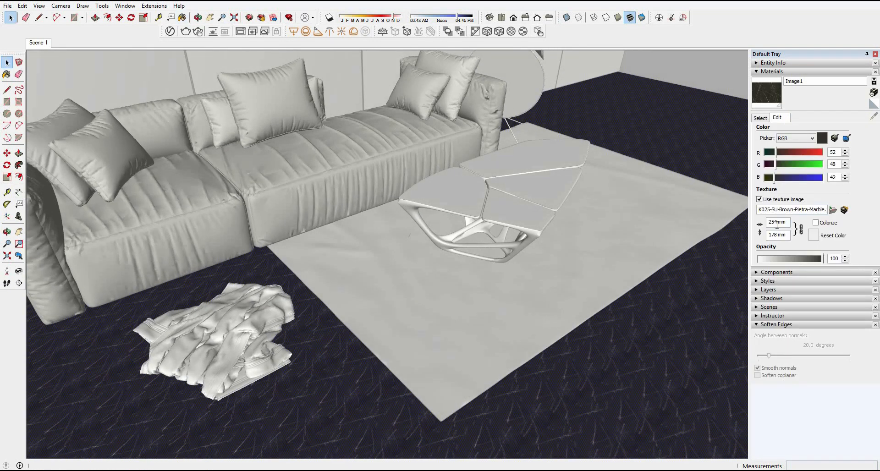
double_click(775, 222)
text(1200)
key(Return)
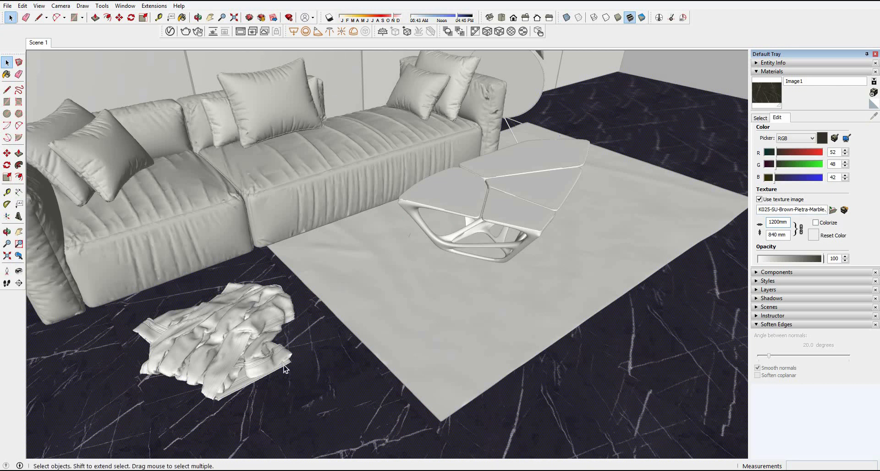
Step: Restore the Scene 1 view and close the floor's open group
middle_drag(489, 225, 339, 312)
right_click(340, 312)
click(335, 365)
click(40, 44)
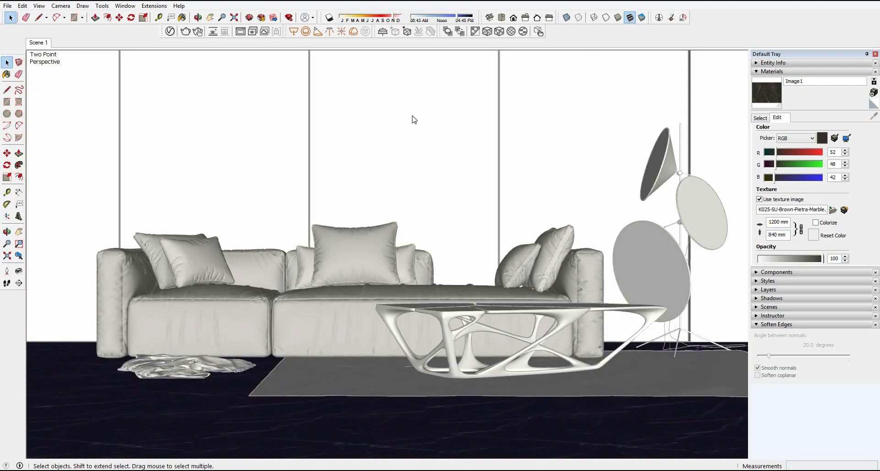
right_click(412, 116)
click(438, 121)
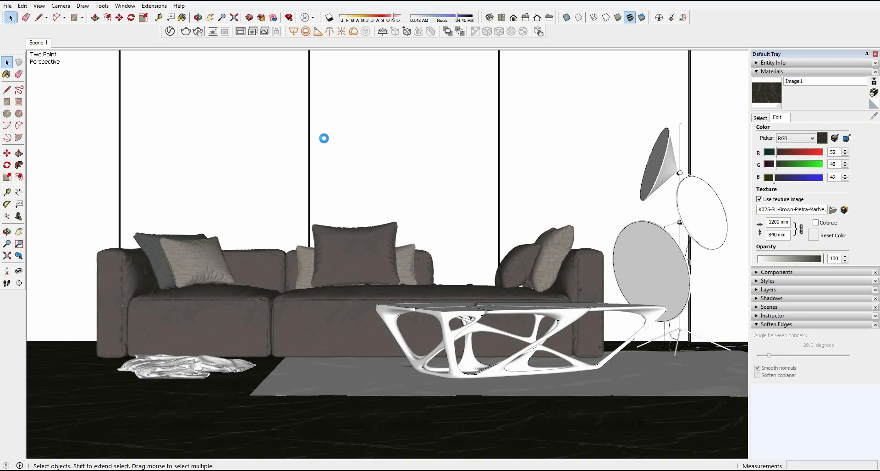
Step: Rename the marble material Image1 as Marbel in the V-Ray Asset Editor
click(171, 34)
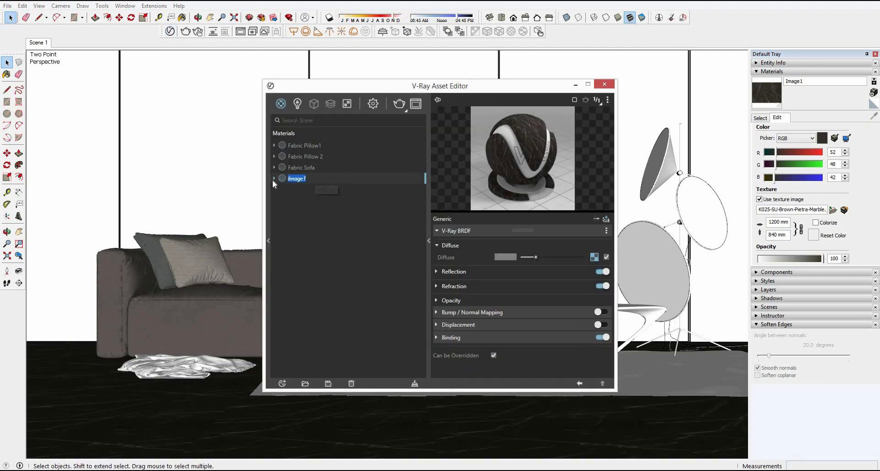
text(Marbel)
key(Return)
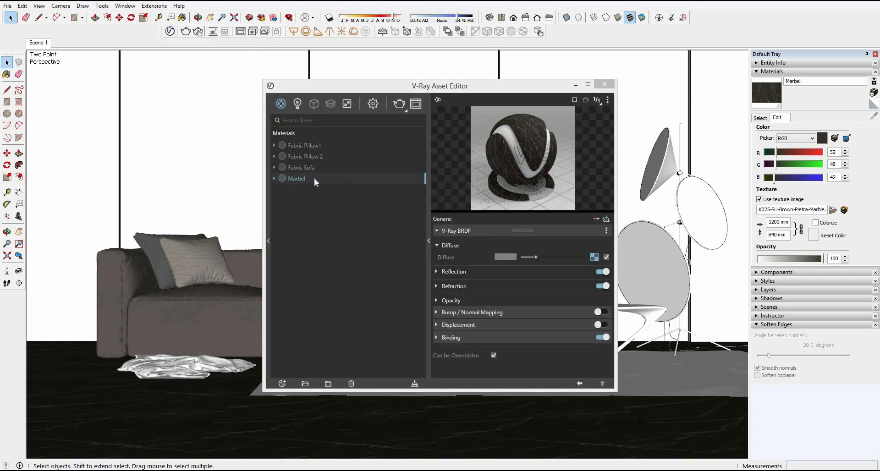
Step: Correct the floor material's name to Marble in the V-Ray Asset Editor
double_click(317, 179)
key(BackSpace)
text(l)
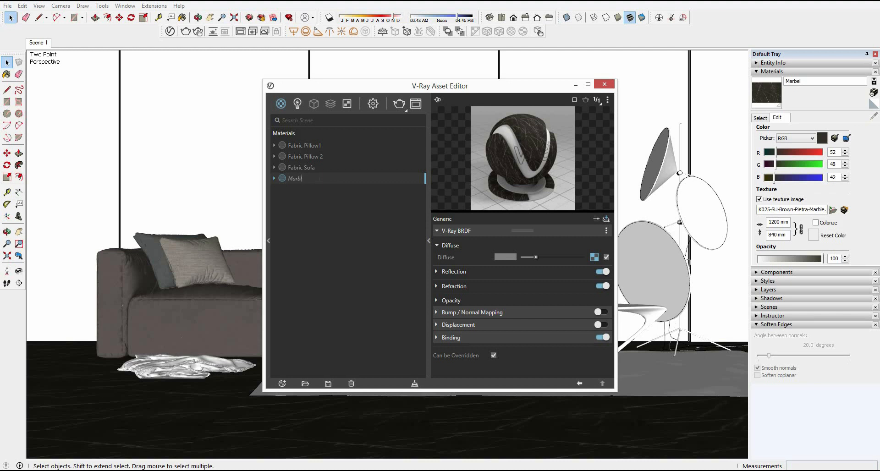
text(e)
key(Return)
Step: Add a reflection layer to Marble, set its reflection glossiness to .85, and close the Asset Editor
click(606, 220)
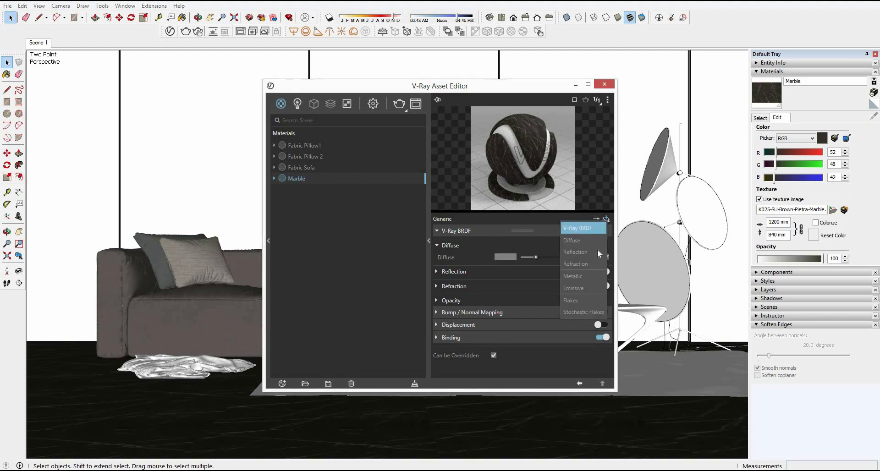
click(598, 250)
text(.)
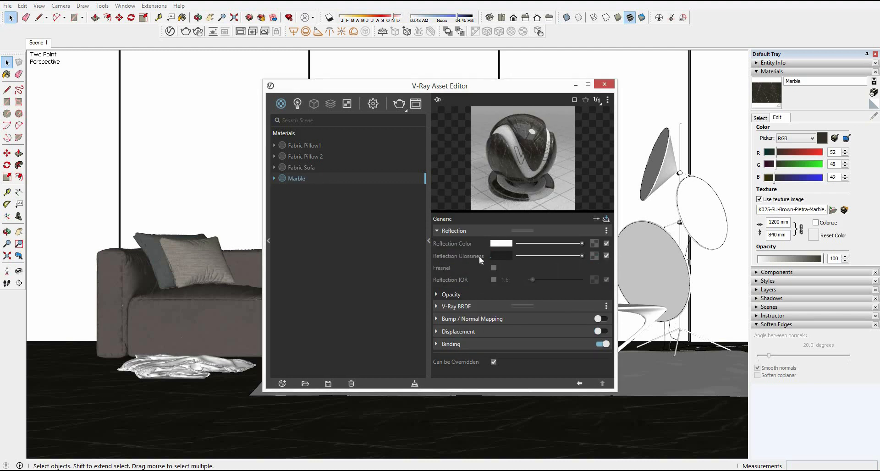
text(85)
key(Return)
click(604, 85)
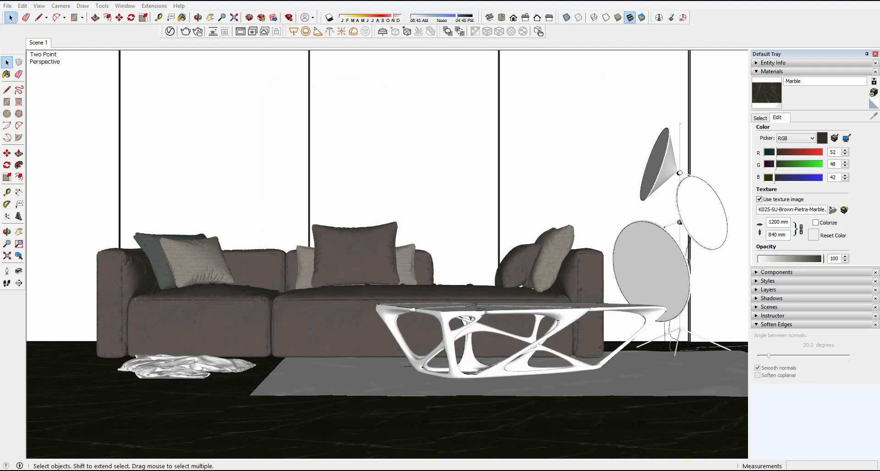
Step: Place the dark wood image on the back wall, explode it into a material, and remove the placed piece
click(60, 470)
mouse_move(120, 66)
mouse_down()
mouse_move(314, 314)
mouse_move(343, 388)
mouse_move(330, 470)
mouse_move(418, 170)
mouse_move(463, 146)
mouse_up()
click(462, 145)
key(s)
right_click(463, 146)
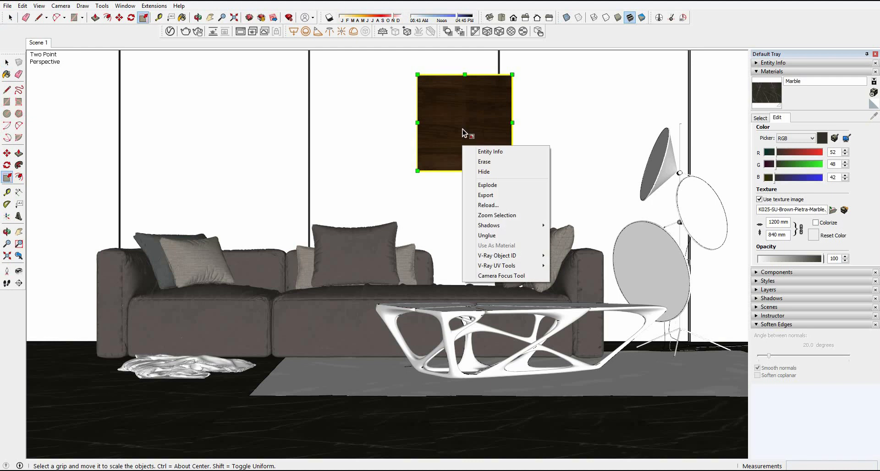
click(462, 130)
key(ctrl+z)
Step: Pick the dark wood material Image1 from the in-model materials and paint the central wall panel inside its group
click(761, 118)
click(838, 153)
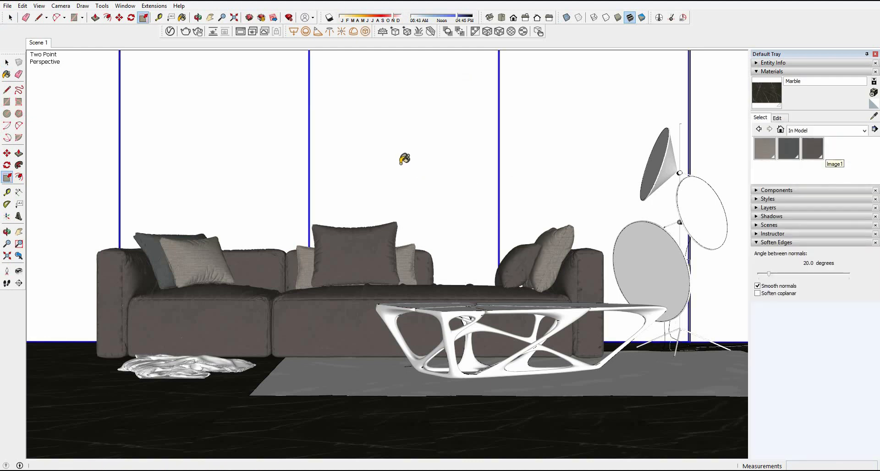
key(space)
middle_drag(400, 168, 436, 221)
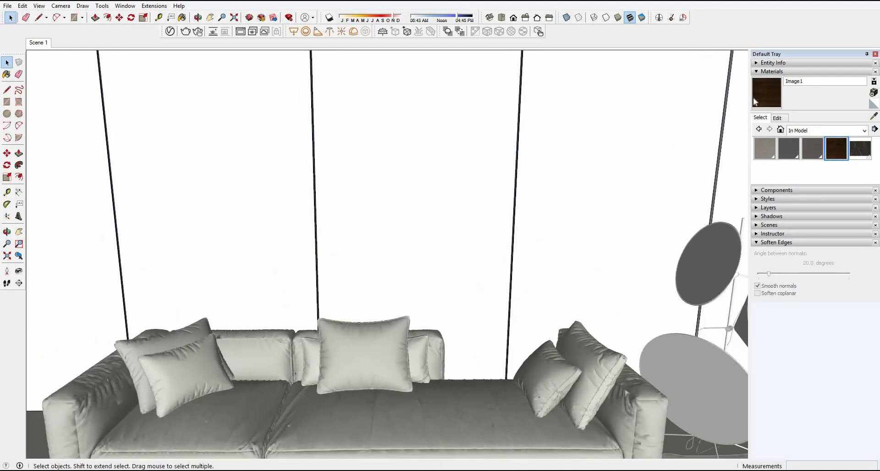
click(412, 173)
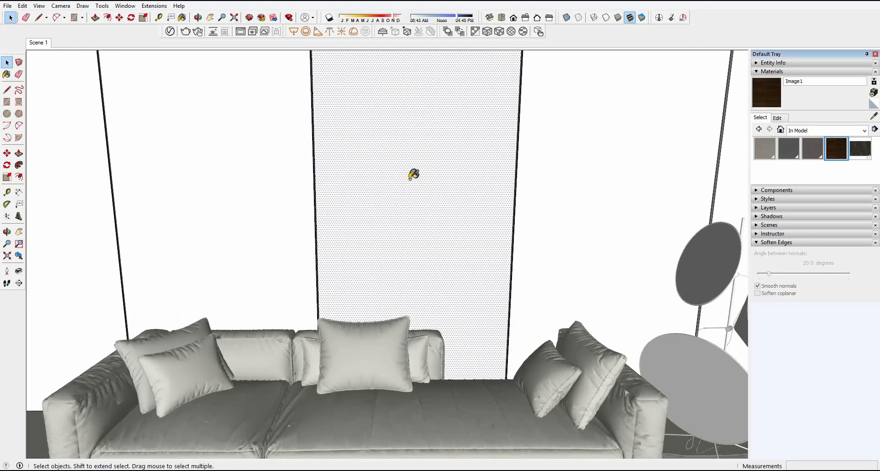
click(419, 205)
right_click(411, 174)
mouse_move(447, 233)
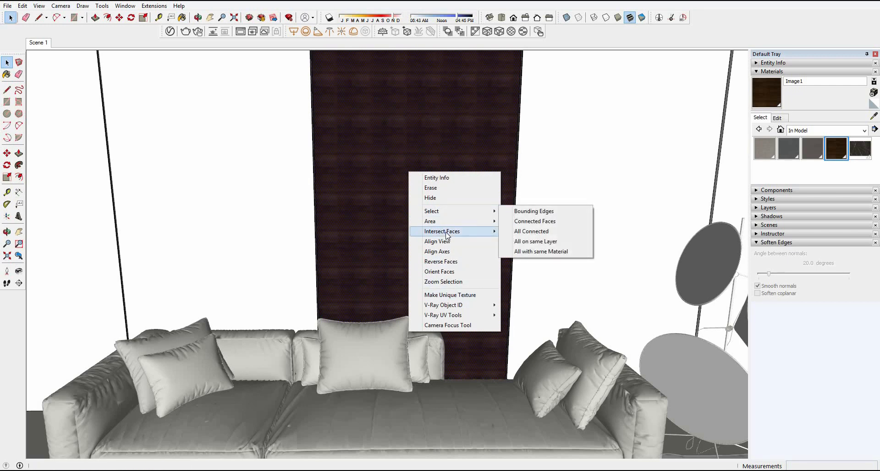
click(366, 140)
middle_drag(411, 143, 440, 193)
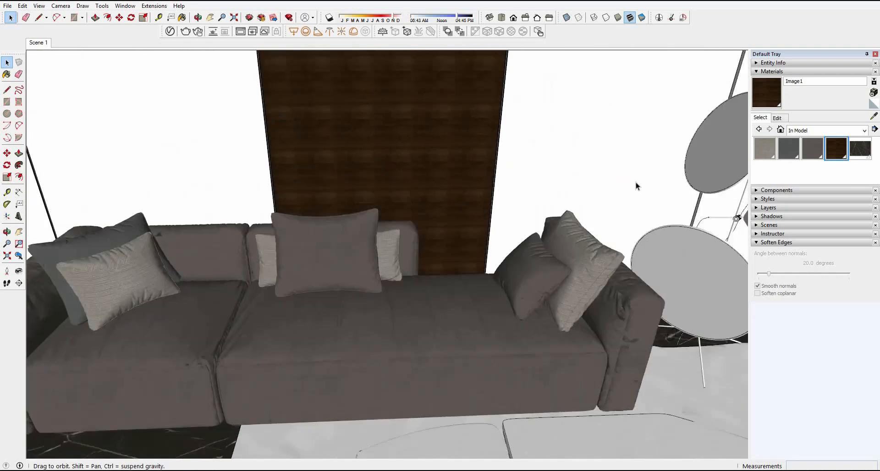
middle_drag(637, 183, 642, 193)
click(390, 132)
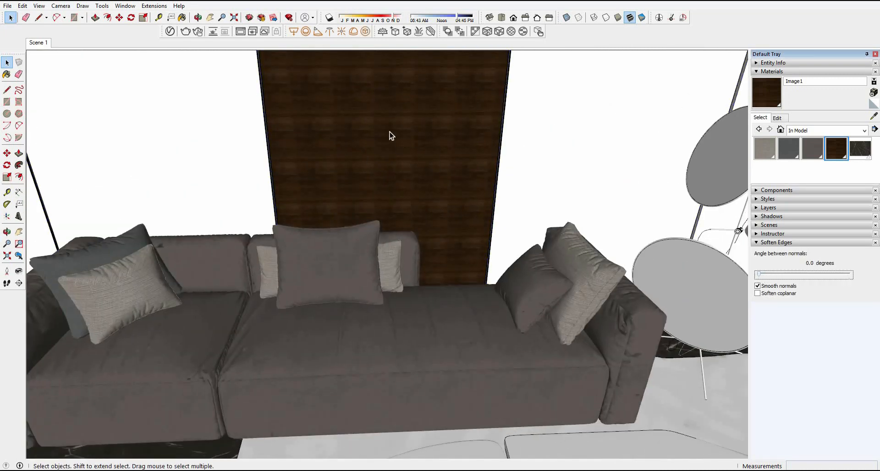
right_click(364, 122)
mouse_move(419, 244)
click(475, 243)
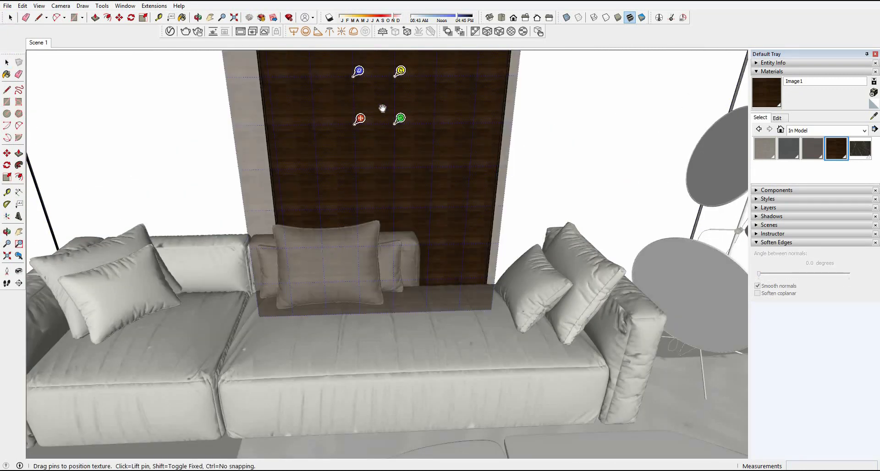
right_click(422, 145)
click(433, 143)
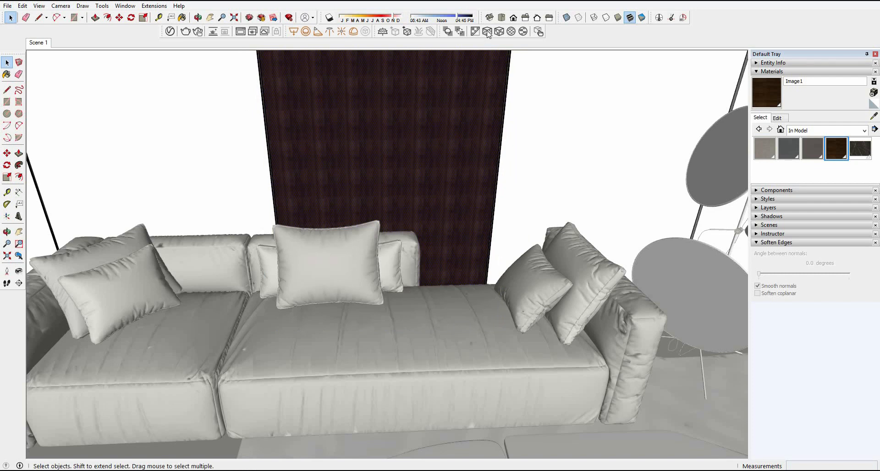
Step: Fit the wood texture to the central wall panel and rotate it with the position pins so the grain runs vertically
shift+middle_drag(433, 176, 409, 162)
scroll(415, 133, down, 4)
right_click(409, 188)
mouse_move(477, 309)
click(523, 308)
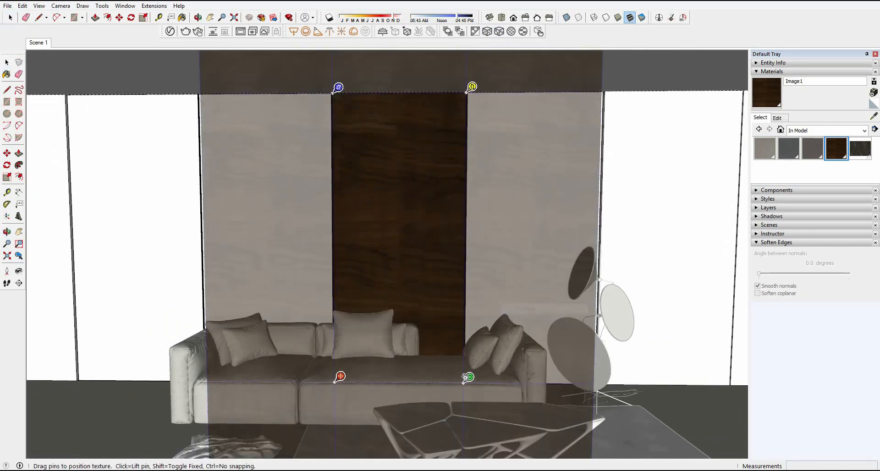
drag(431, 276, 336, 213)
drag(407, 193, 416, 298)
drag(340, 286, 340, 341)
drag(383, 196, 385, 277)
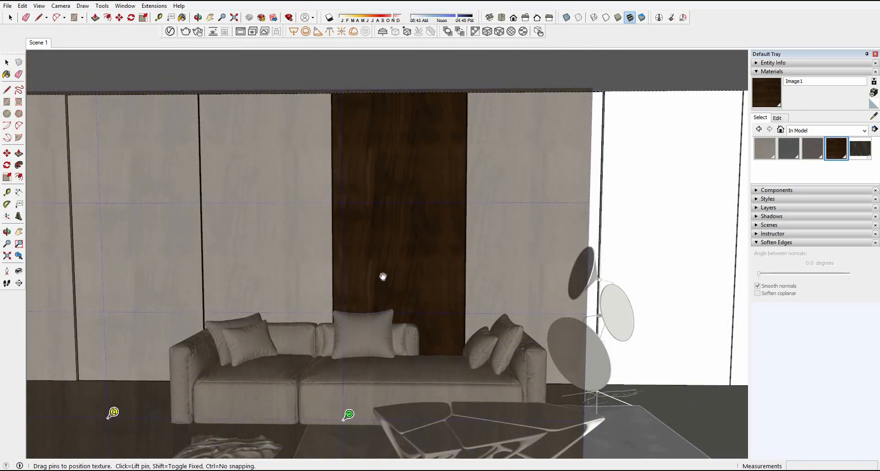
right_click(384, 257)
click(399, 257)
Step: Sample the repositioned wood from the central panel and paint all the remaining wall panels with it
key(b)
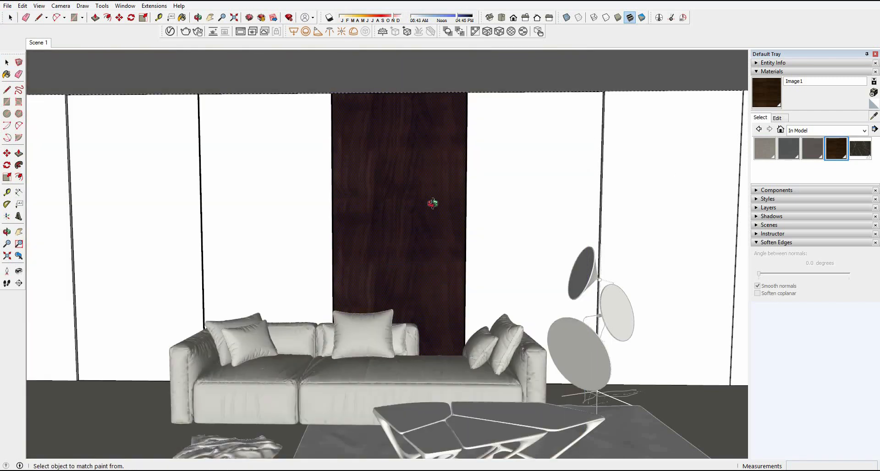
scroll(430, 224, up, 4)
middle_drag(420, 232, 449, 223)
key(ctrl+a)
click(432, 221)
scroll(432, 221, down, 2)
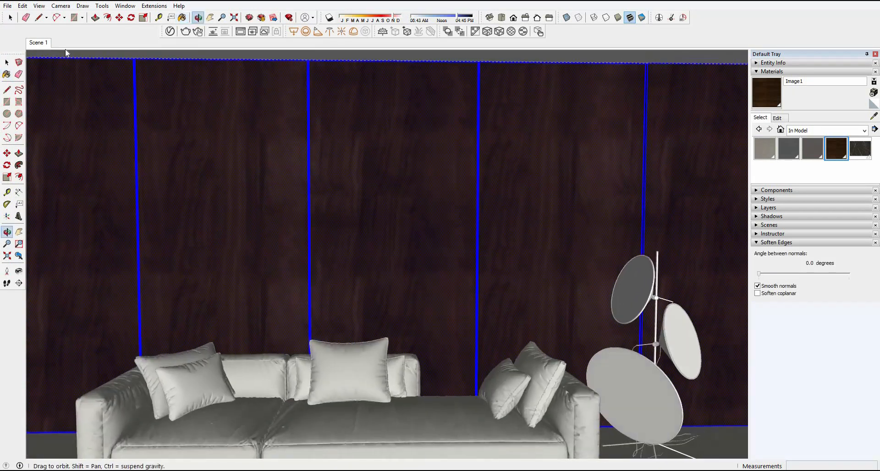
Step: Restore the Scene 1 view and close the wall's open group
click(36, 43)
click(10, 18)
right_click(182, 401)
click(216, 404)
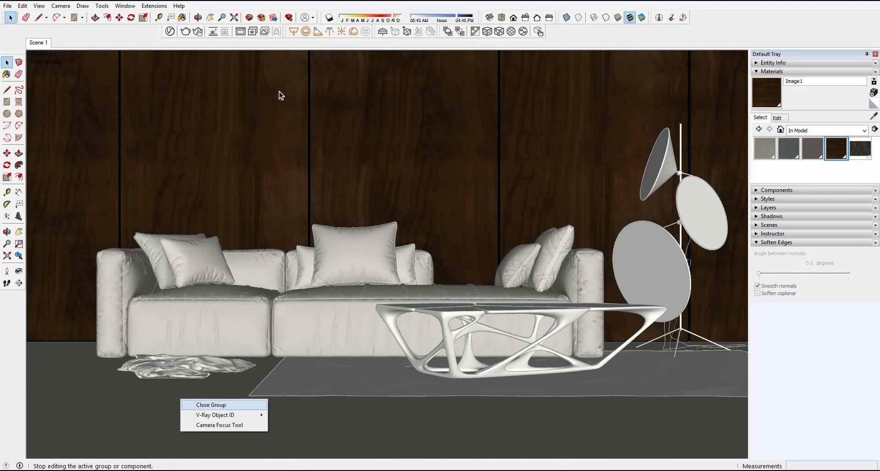
Step: Add Plastic Metalic Black from the Plastic category of the V-Ray material library to the scene materials
click(170, 32)
click(269, 241)
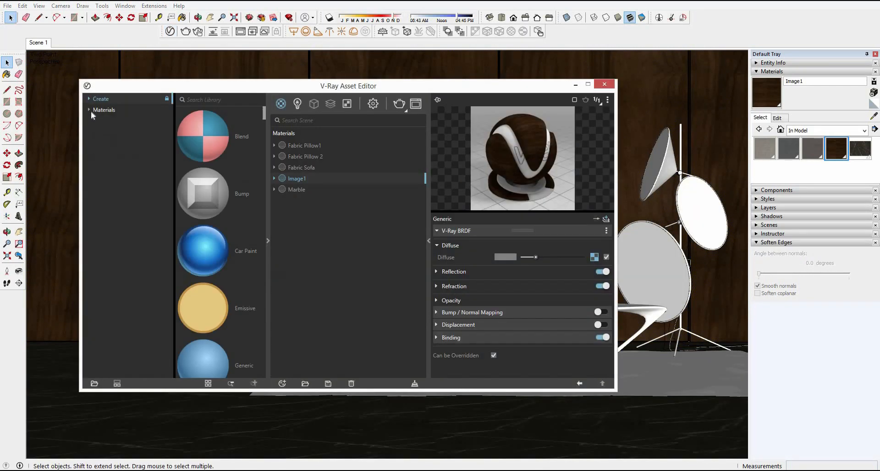
click(95, 111)
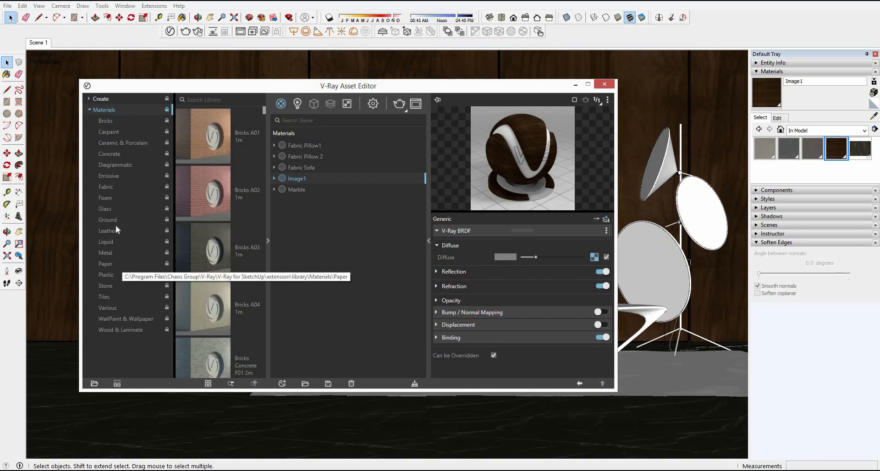
click(119, 275)
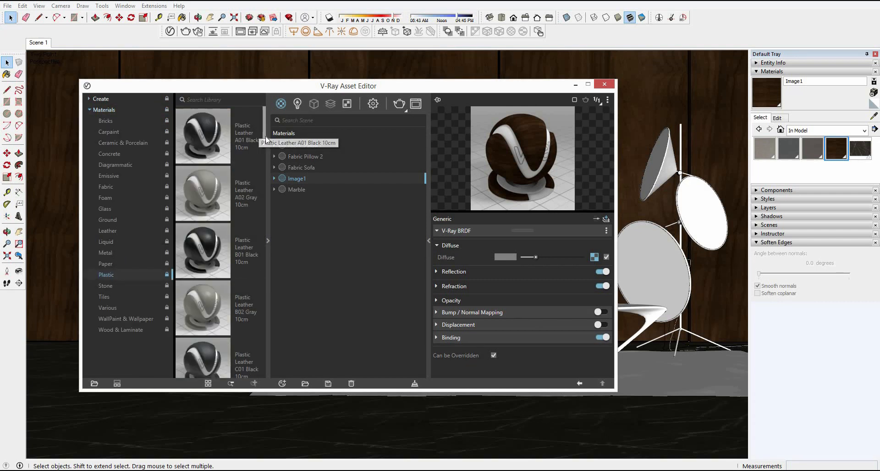
scroll(270, 148, down, 5)
scroll(255, 199, down, 6)
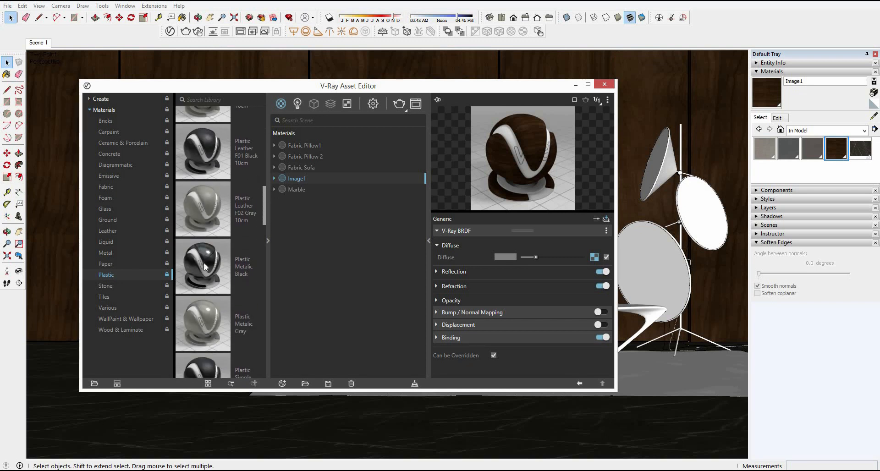
drag(205, 266, 313, 247)
Step: Paint the coffee table with Plastic_Metalic_Black
drag(385, 87, 216, 96)
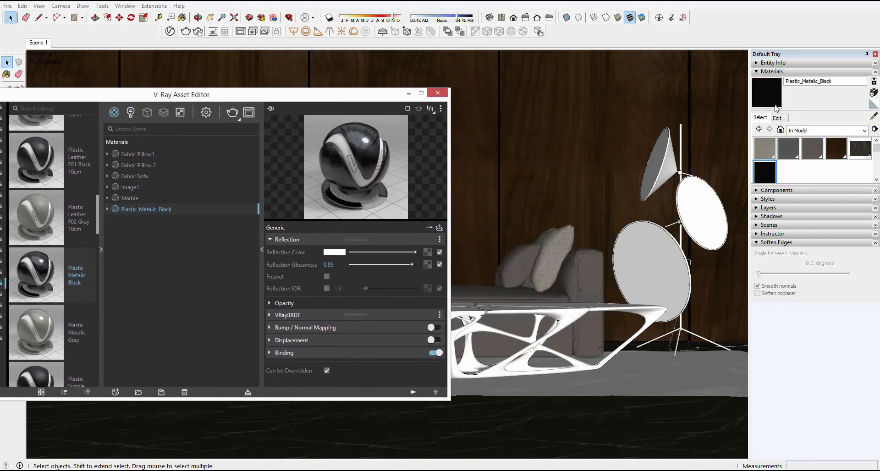
key(b)
click(579, 310)
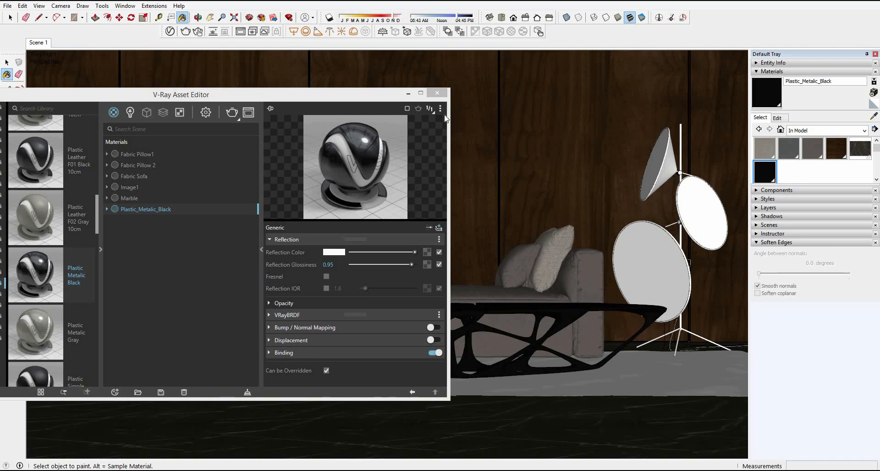
Step: Add Plastic Simple Blurry Black from the V-Ray library's Plastic category to the scene materials
drag(186, 97, 331, 67)
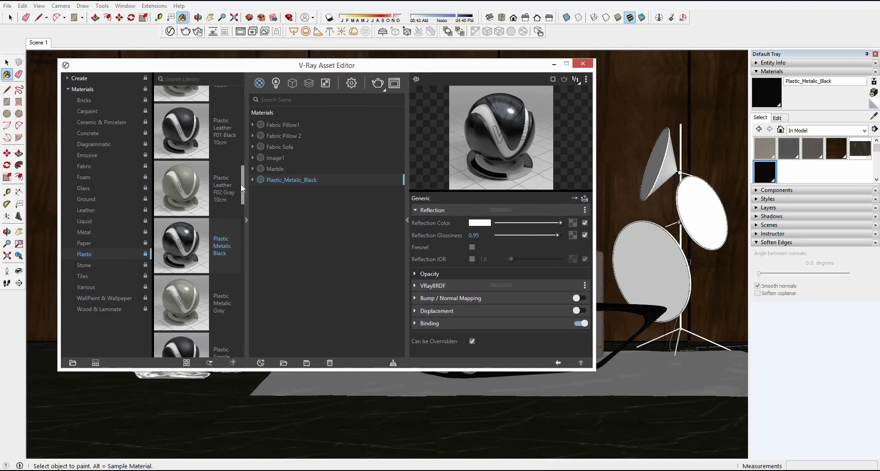
scroll(237, 223, down, 2)
scroll(237, 223, down, 3)
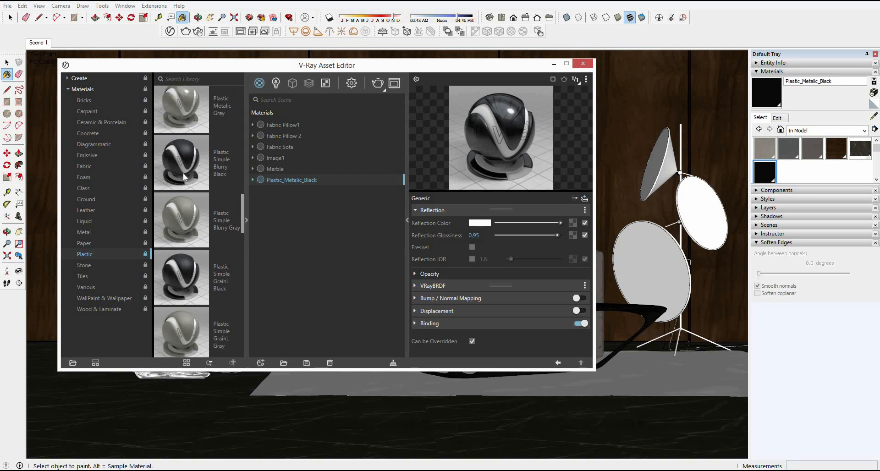
drag(183, 166, 307, 216)
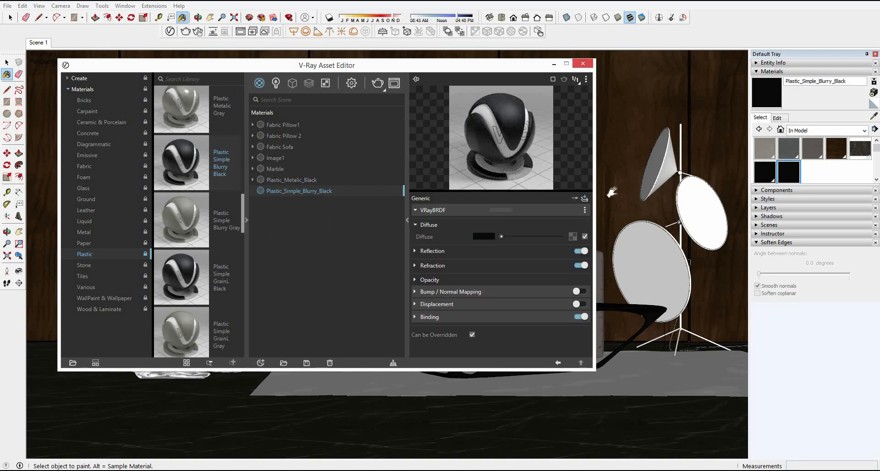
Step: Open the floor lamp for editing down to its lower cone-shaped shade component
shift+middle_drag(612, 193, 532, 201)
scroll(532, 197, up, 3)
key(space)
scroll(534, 188, up, 3)
double_click(442, 204)
click(442, 204)
middle_drag(442, 204, 467, 291)
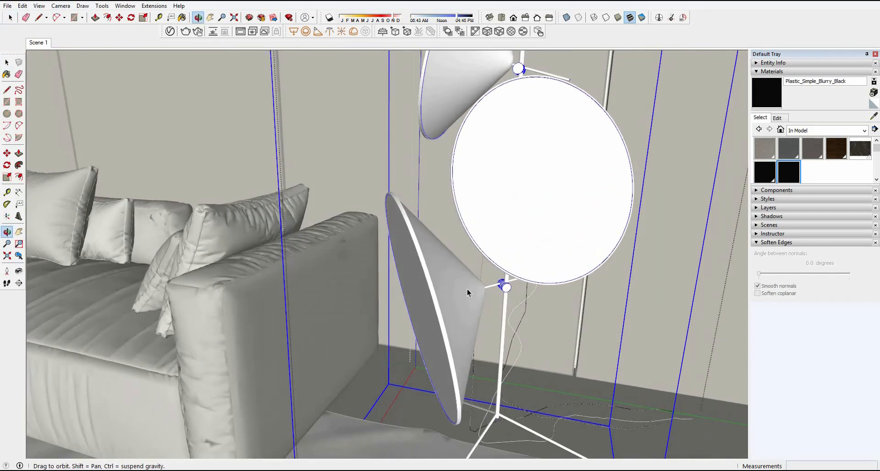
double_click(467, 294)
click(466, 301)
double_click(469, 298)
click(470, 298)
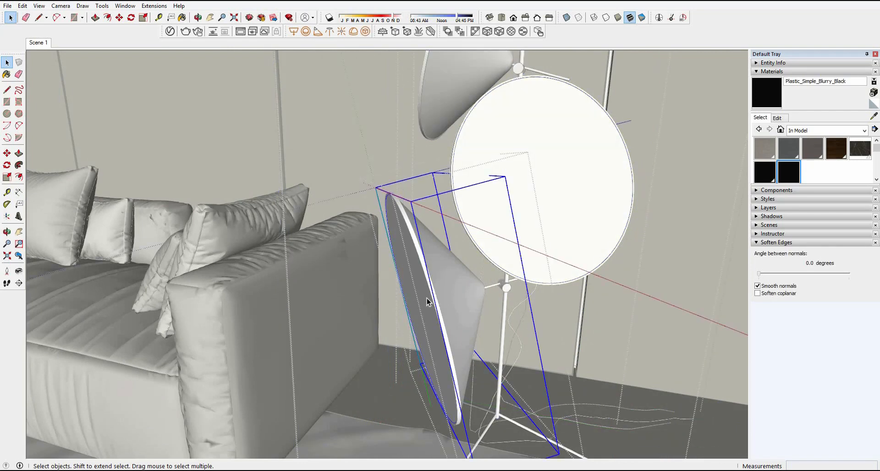
Step: Select all faces of the lamp shade, paint them with Plastic_Simple_Blurry_Black, and close the shade component
triple_click(453, 279)
middle_drag(507, 254, 541, 220)
shift+click(505, 238)
mouse_move(441, 249)
middle_down()
mouse_move(412, 280)
mouse_move(534, 282)
middle_up()
key(b)
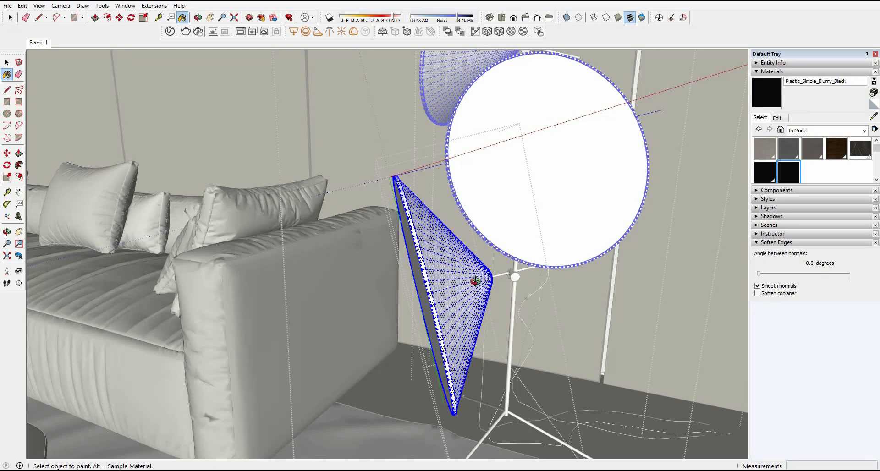
click(475, 281)
mouse_move(475, 281)
middle_down()
mouse_move(598, 254)
mouse_move(425, 255)
mouse_move(480, 277)
middle_up()
key(space)
right_click(463, 275)
click(477, 280)
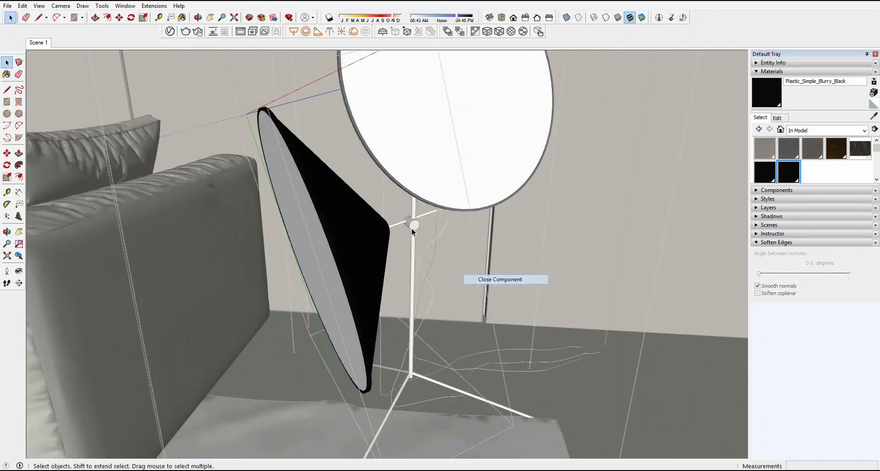
Step: Paint the floor lamp's pole, joints and tripod legs with Plastic_Simple_Blurry_Black
double_click(411, 229)
right_click(451, 249)
click(475, 257)
click(413, 271)
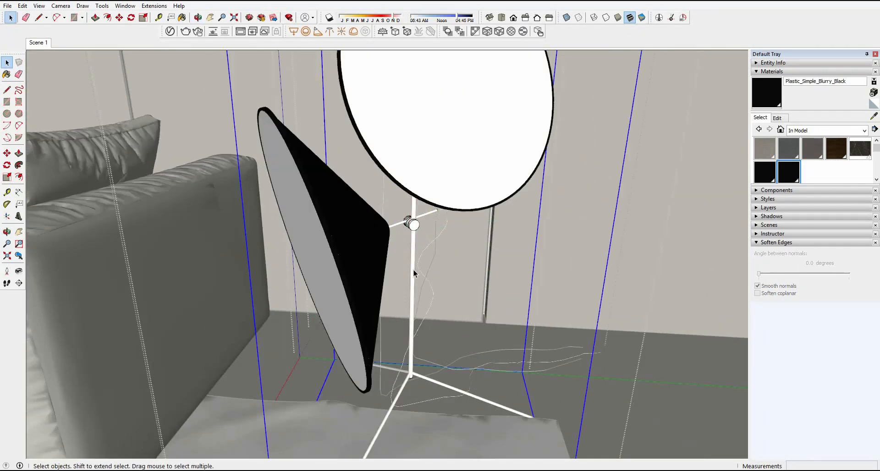
middle_drag(414, 271, 454, 320)
key(b)
click(416, 242)
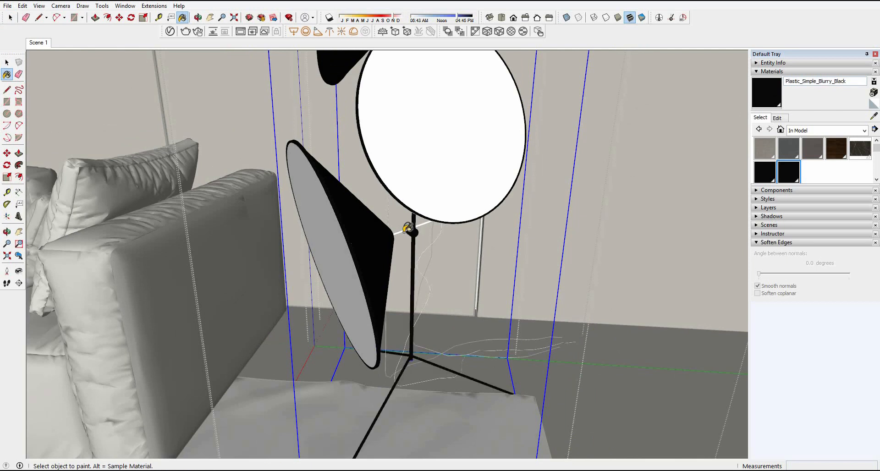
middle_drag(477, 204, 564, 80)
Step: Restore the Scene 1 view and close the floor lamp's open component
click(41, 44)
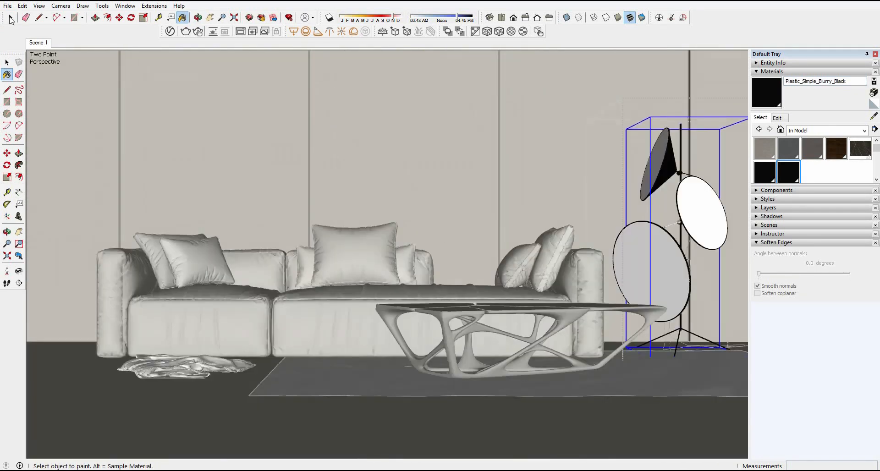
click(10, 17)
click(428, 140)
right_click(430, 141)
click(444, 149)
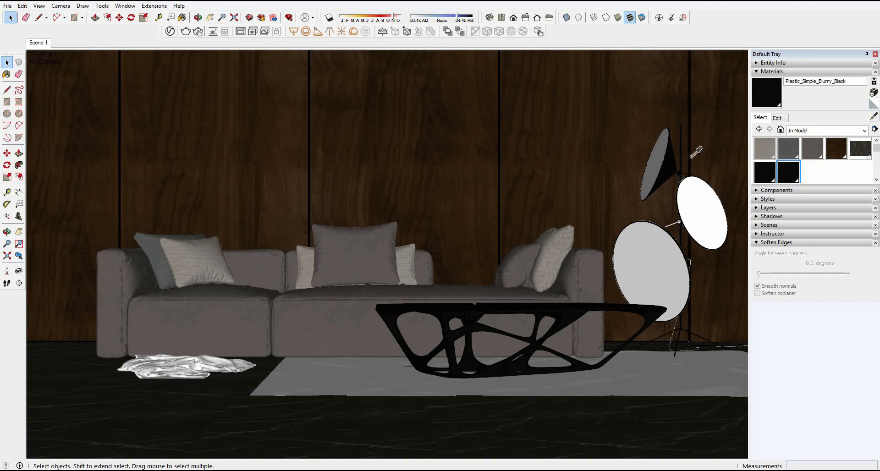
Step: Sample the wall's wood material Image1 and add a reflection layer to it with a reflection glossiness of 0.8
key(b)
alt+click(438, 175)
click(169, 31)
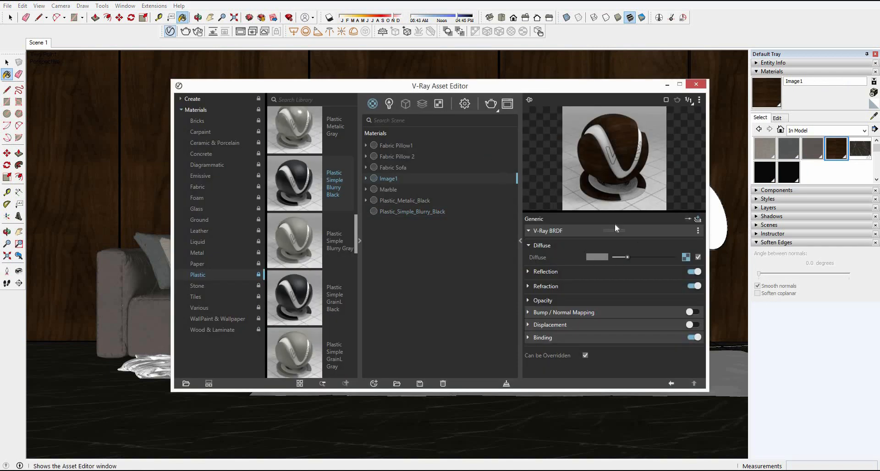
click(698, 218)
click(666, 254)
click(542, 258)
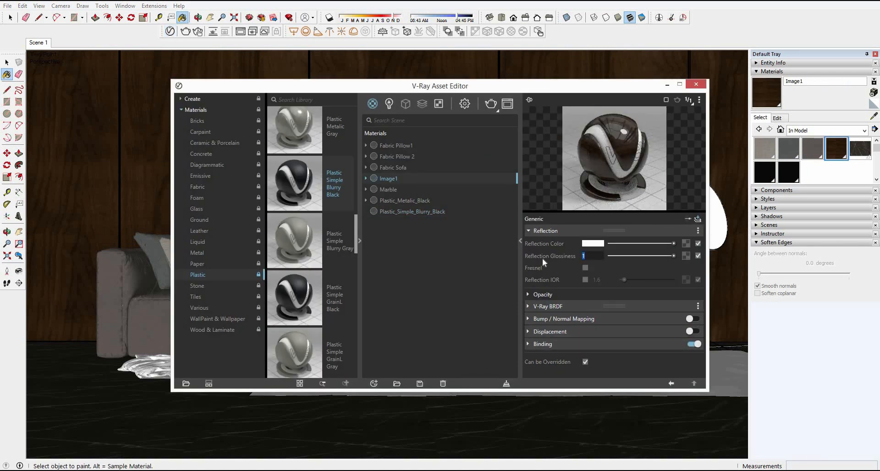
text(.8)
key(Return)
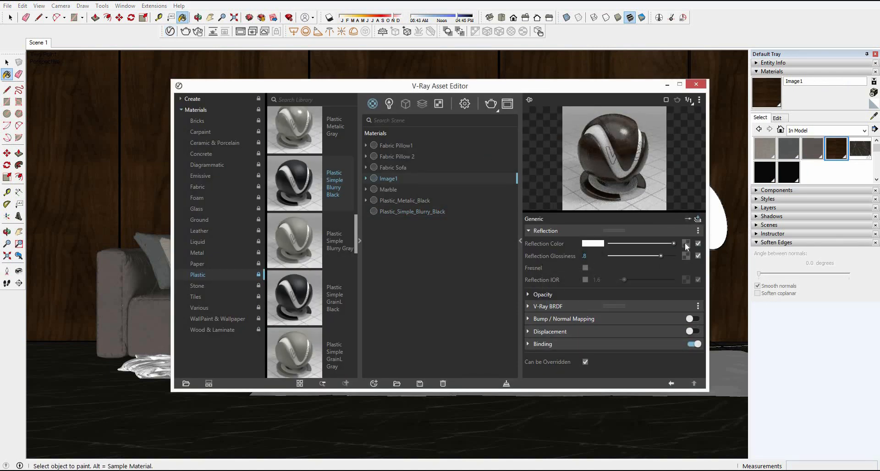
Step: Load the bitmap 0003a-Ref.jpg as the wood material's reflection color texture
click(687, 243)
click(651, 116)
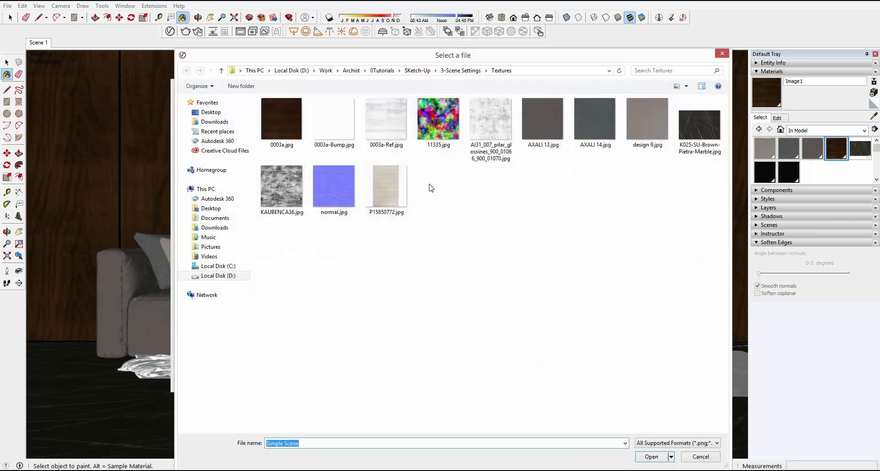
double_click(387, 120)
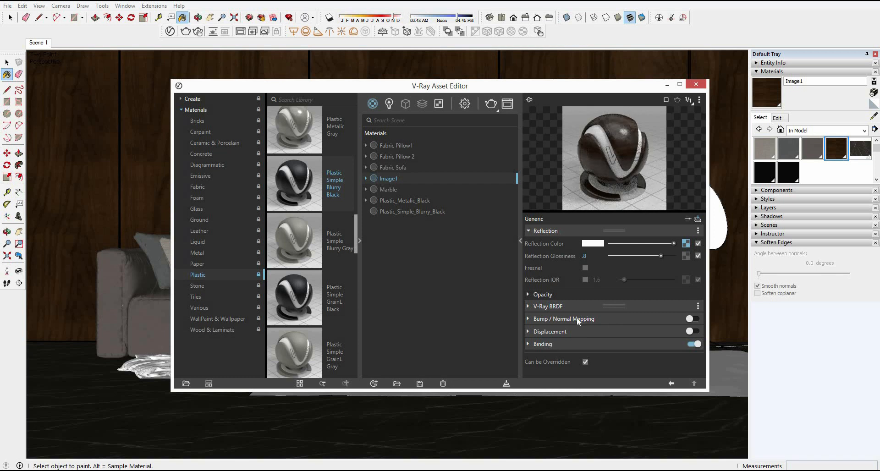
Step: Enable bump mapping on the wood material with the bitmap 0003a-Bump.jpg and set the bump amount to 0.4
click(627, 320)
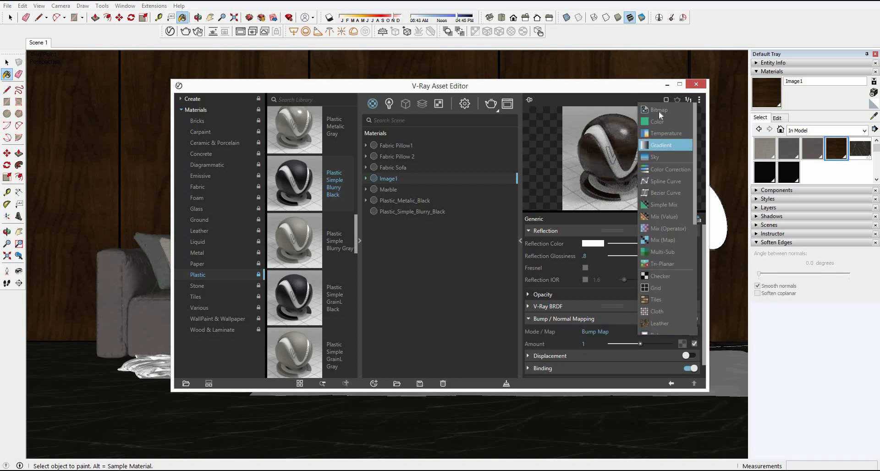
click(694, 331)
key(Return)
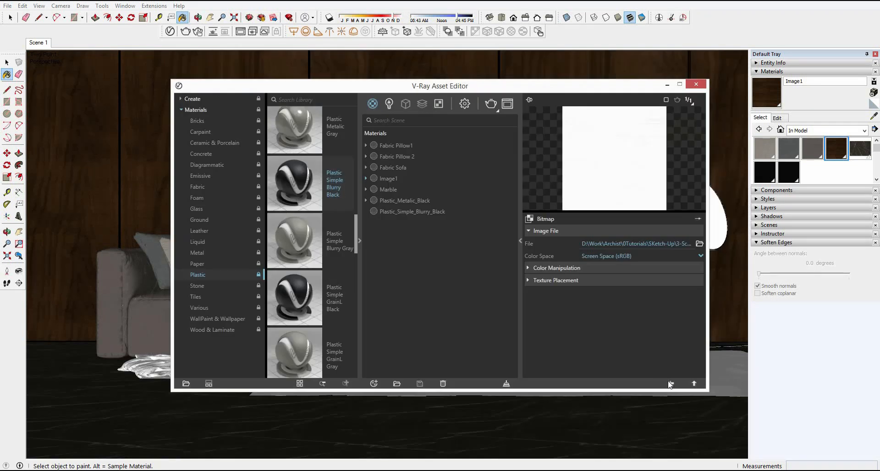
click(671, 383)
drag(592, 344, 565, 342)
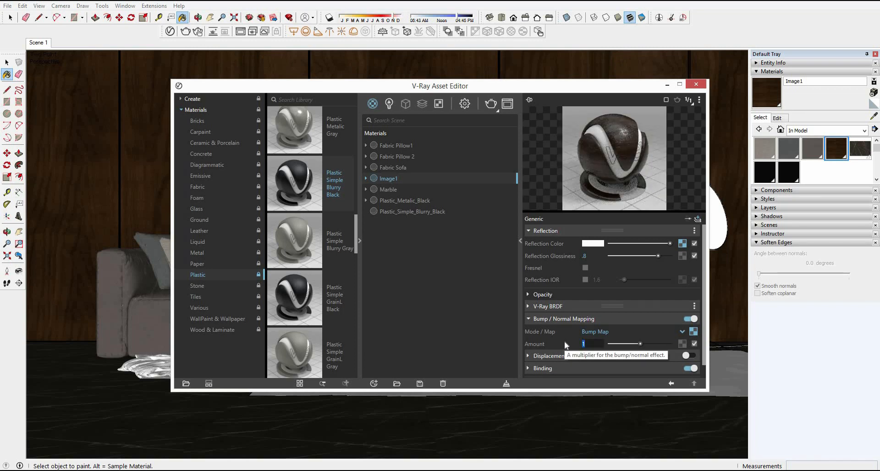
text(.4)
key(Return)
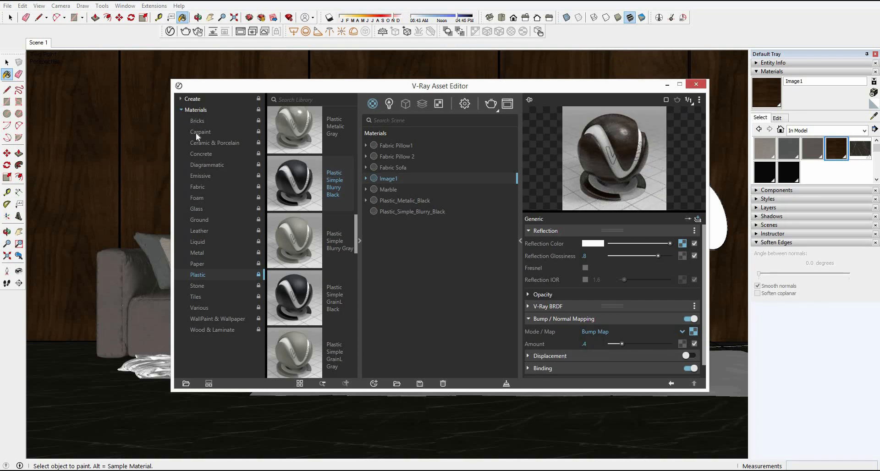
Step: Add the library fabric Curtain A02 20cm to the scene and give Curtain_A02_base a lighter diffuse color with its texture disabled
drag(357, 116, 353, 161)
drag(299, 244, 428, 244)
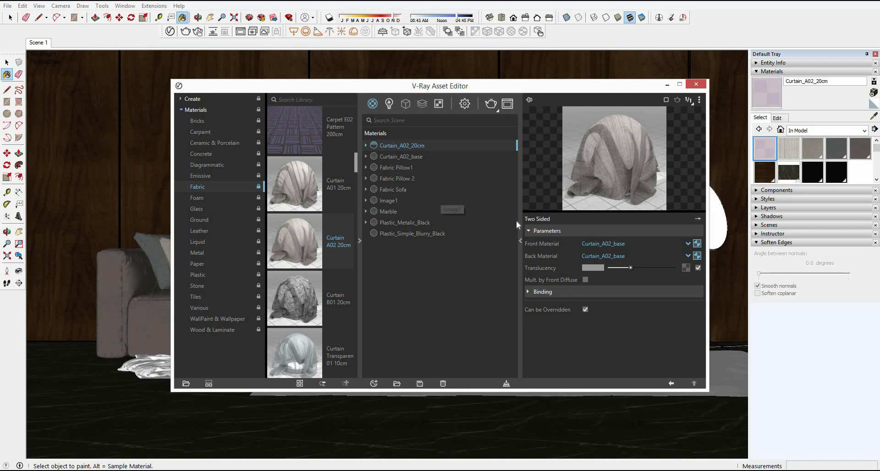
click(603, 243)
drag(628, 257, 655, 257)
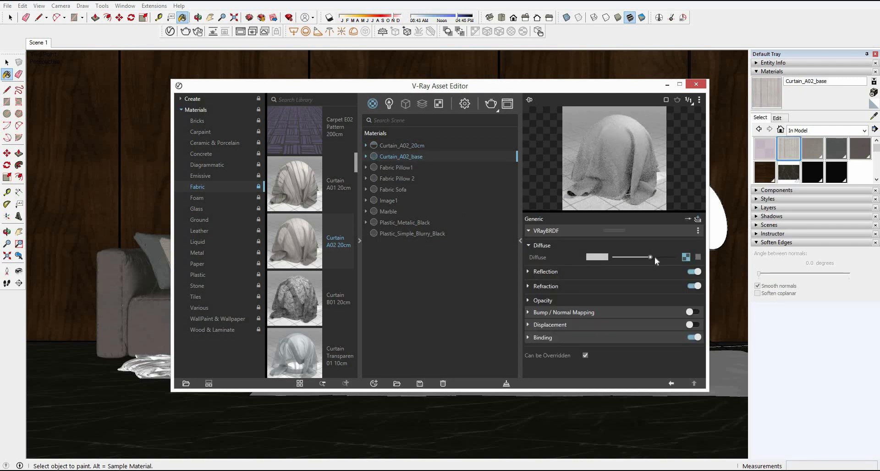
click(409, 147)
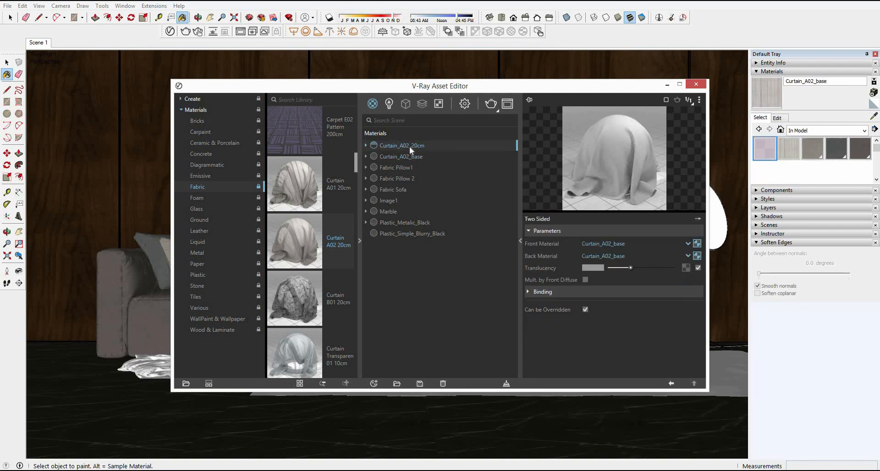
click(697, 84)
Step: Open the floor lamp's lowest round shade for editing and paint its disc-shaped diffuser with Curtain_A02_20cm
key(space)
scroll(532, 239, up, 6)
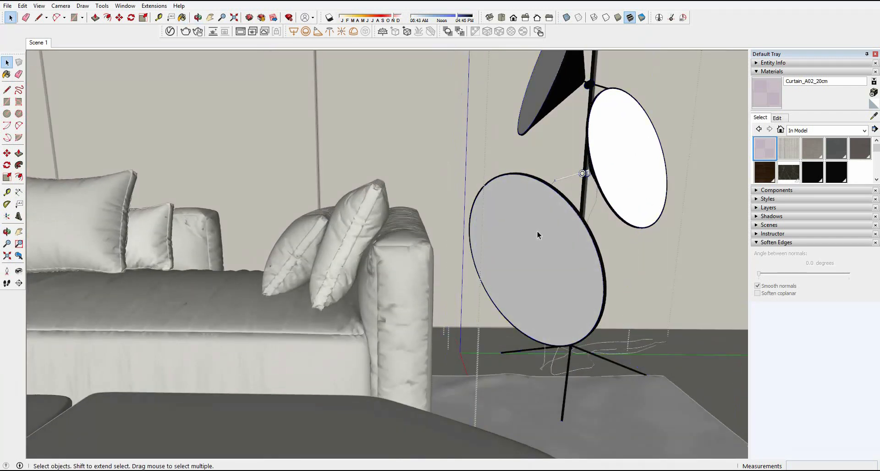
double_click(538, 232)
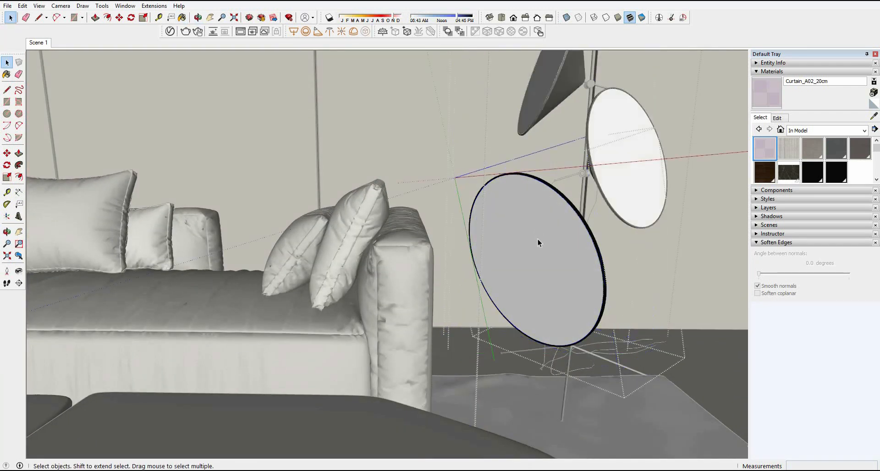
double_click(538, 239)
click(538, 239)
click(768, 91)
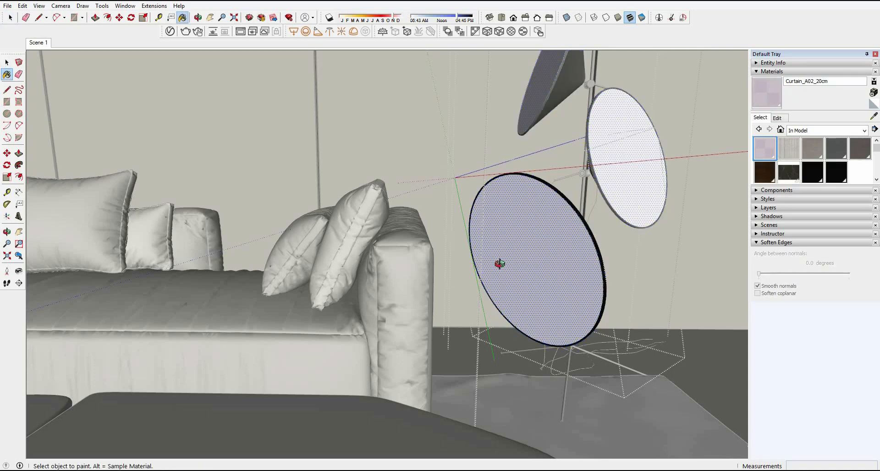
click(500, 263)
scroll(504, 197, up, 5)
scroll(453, 176, up, 2)
middle_drag(453, 177, 320, 246)
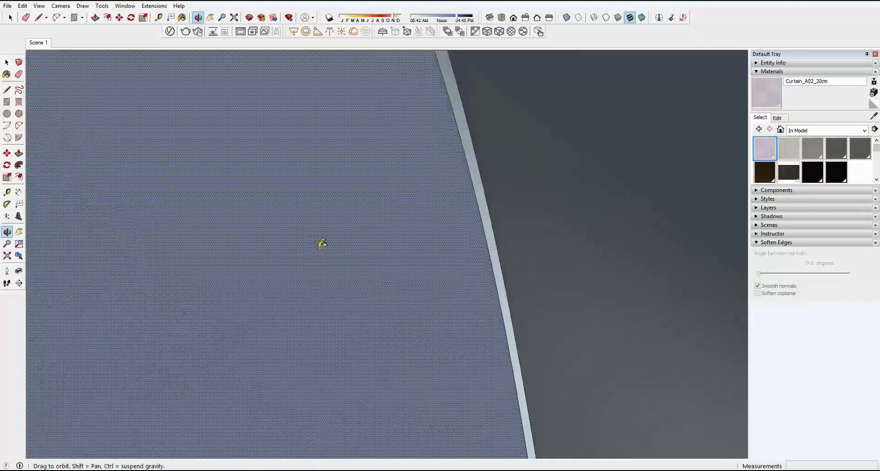
middle_drag(414, 253, 452, 247)
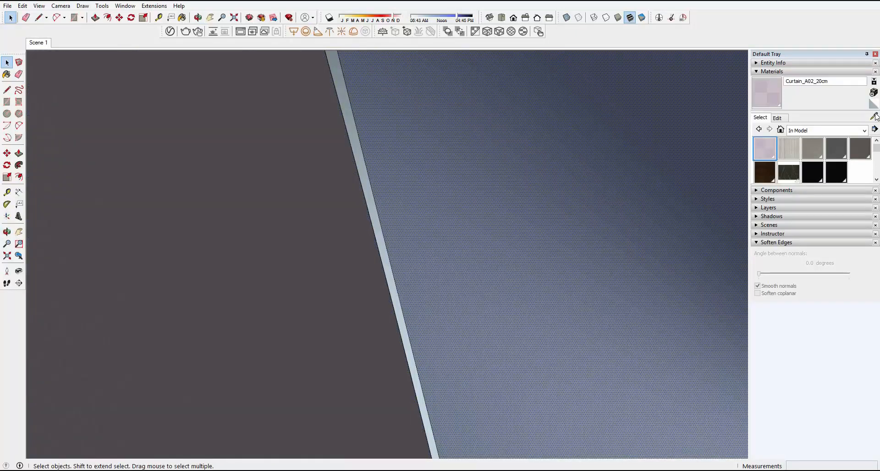
Step: Close the diffuser's inner group and sample Plastic_Simple_Blurry_Black from the shade's rim
scroll(486, 203, down, 5)
right_click(346, 153)
click(360, 159)
middle_drag(367, 160, 387, 181)
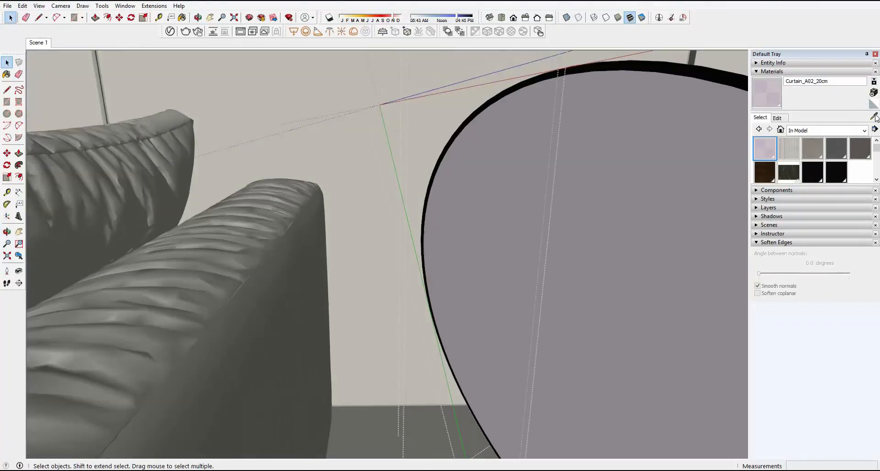
click(875, 116)
click(434, 150)
scroll(395, 114, down, 6)
key(space)
Step: Close the lamp's remaining open groups and paint its white joint arm and cable with Plastic_Simple_Blurry_Black
right_click(394, 112)
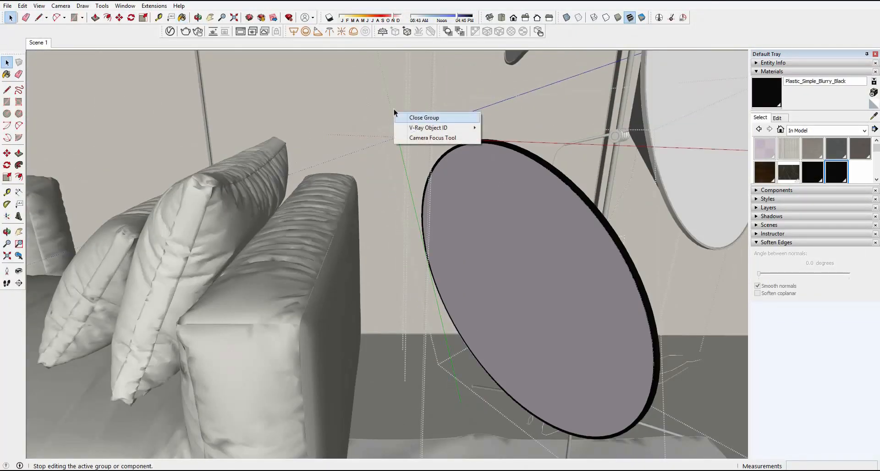
click(403, 117)
right_click(376, 108)
click(392, 113)
middle_drag(412, 138, 391, 131)
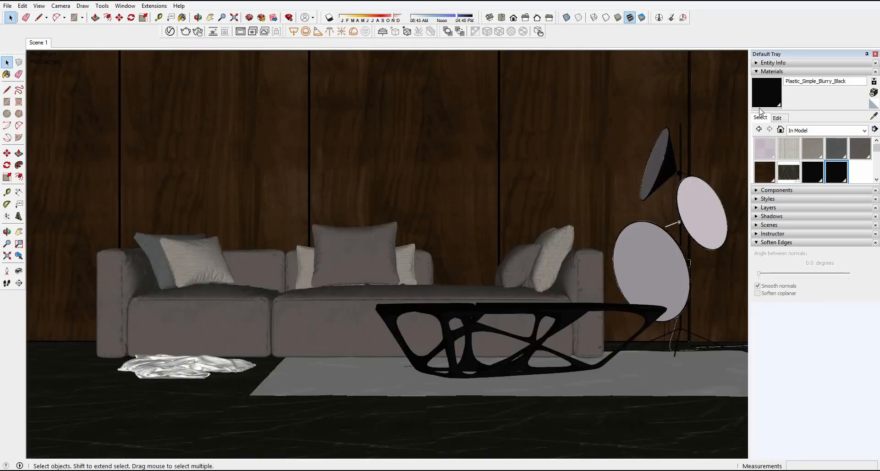
key(b)
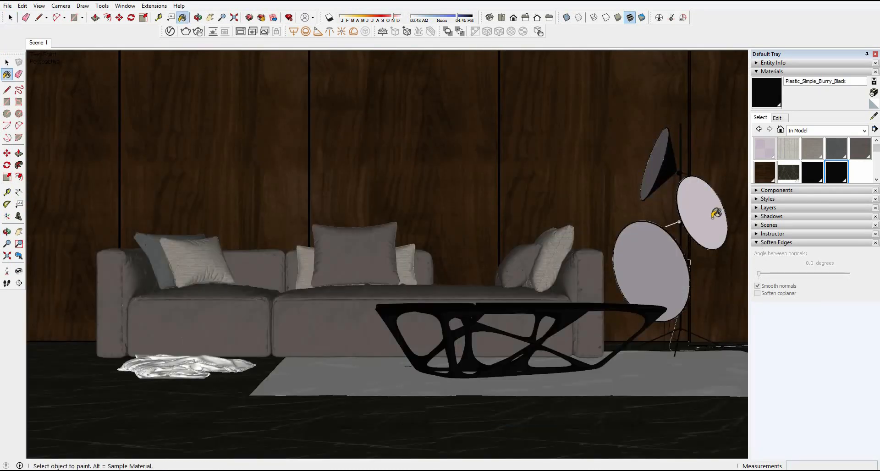
click(9, 18)
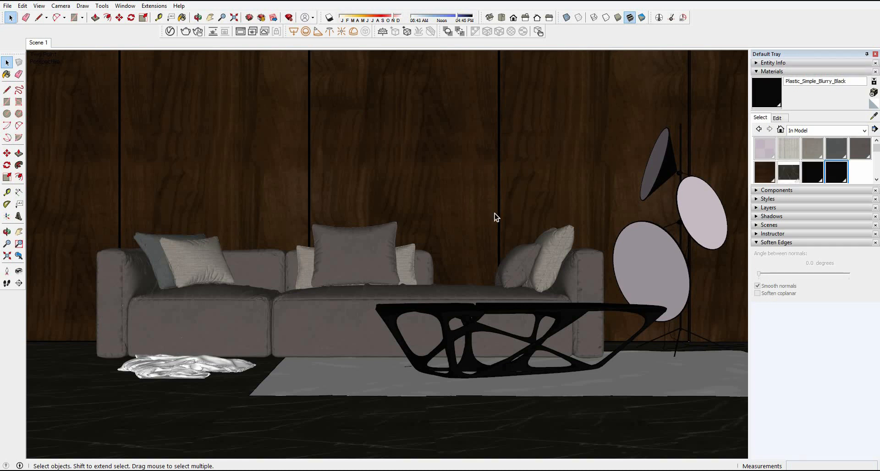
Step: Create a new Generic V-Ray material and name it Carpet
click(169, 33)
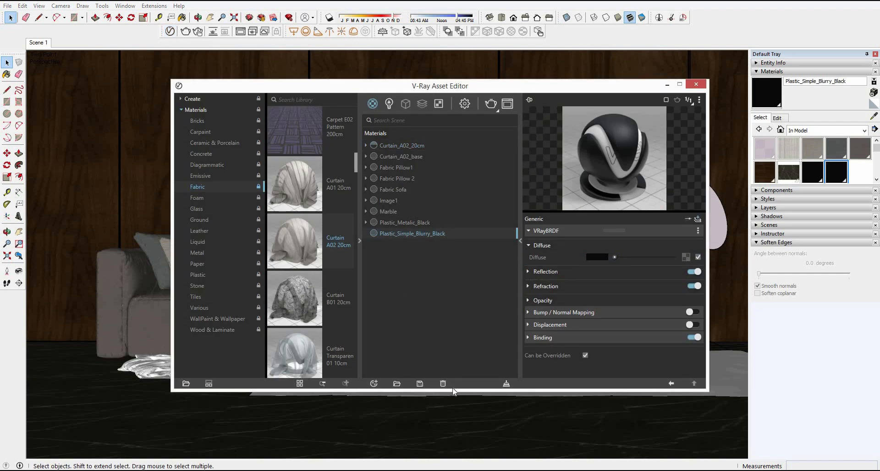
right_click(404, 378)
mouse_move(408, 372)
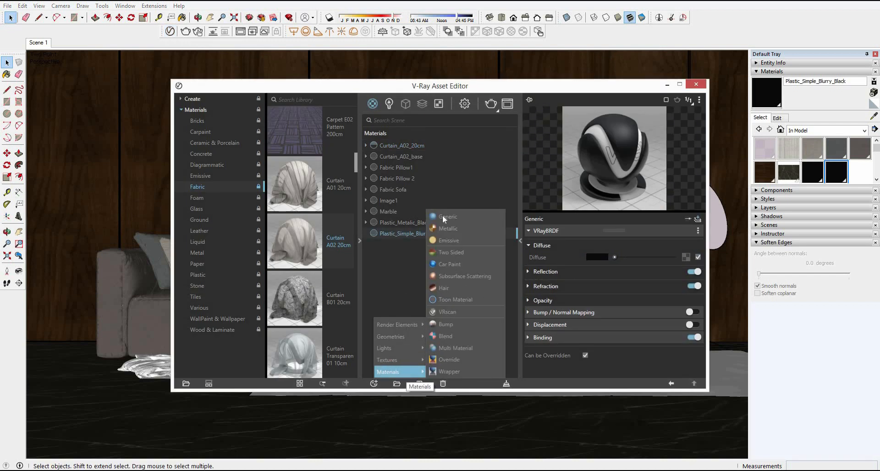
click(447, 216)
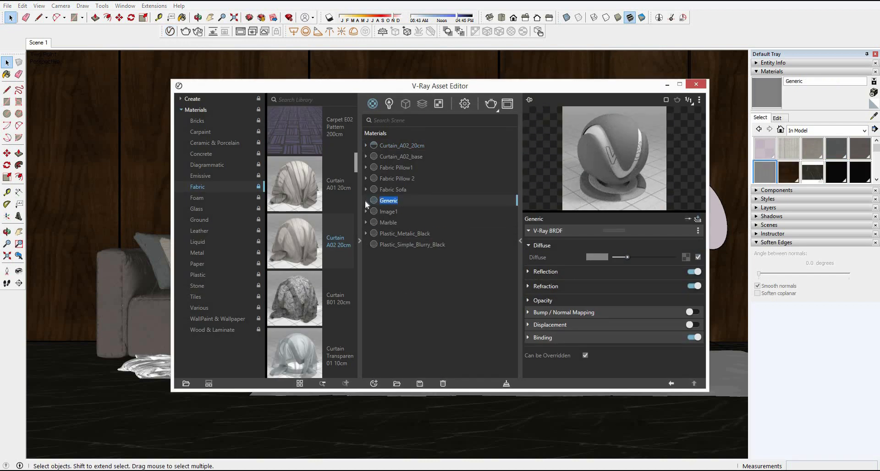
text(Carpet)
key(Return)
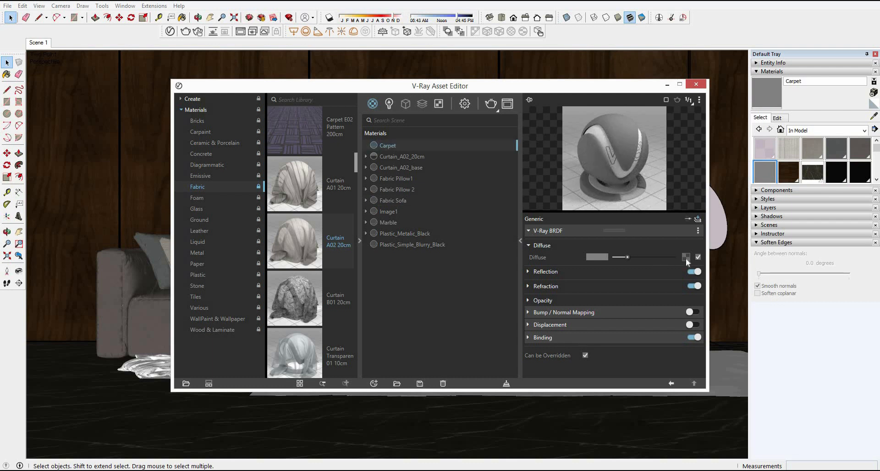
Step: Load the bitmap P15850772.jpg as the Carpet material's diffuse texture and close the asset editor
click(685, 258)
click(658, 115)
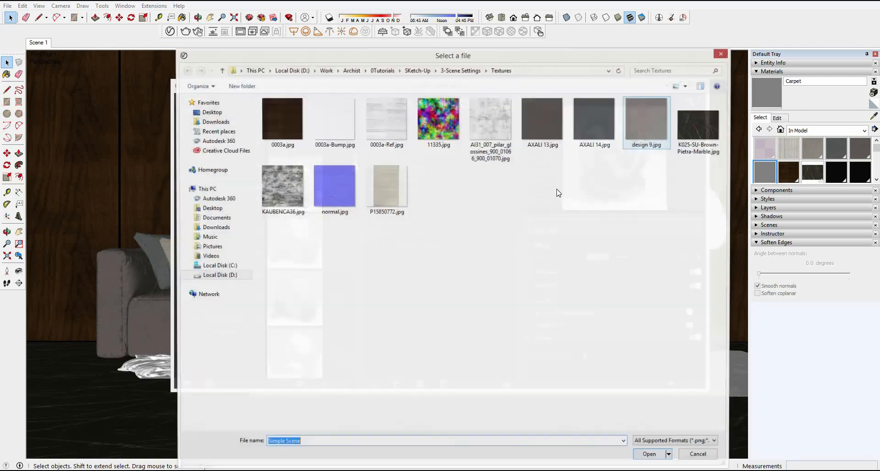
double_click(393, 187)
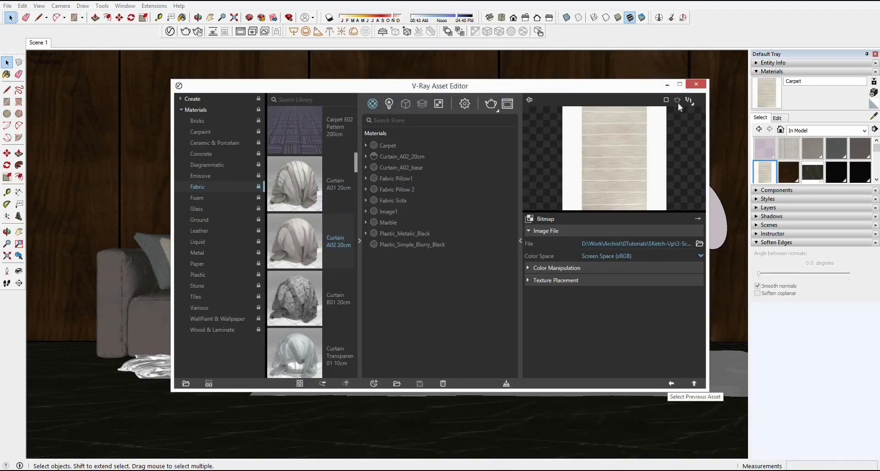
click(671, 384)
click(696, 84)
Step: Open the rug under the coffee table for editing, select its surface, and paint it with Carpet
middle_drag(454, 259, 408, 312)
double_click(408, 310)
double_click(388, 290)
click(390, 292)
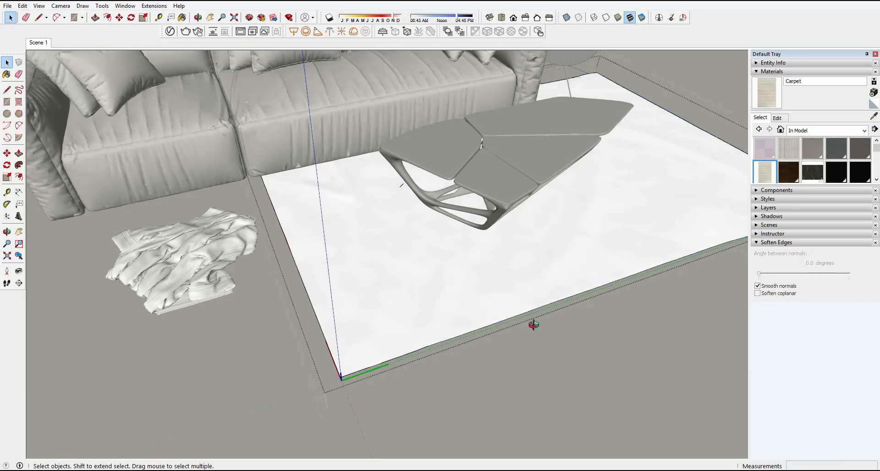
mouse_move(532, 325)
middle_down()
mouse_move(629, 345)
mouse_move(614, 341)
middle_up()
key(b)
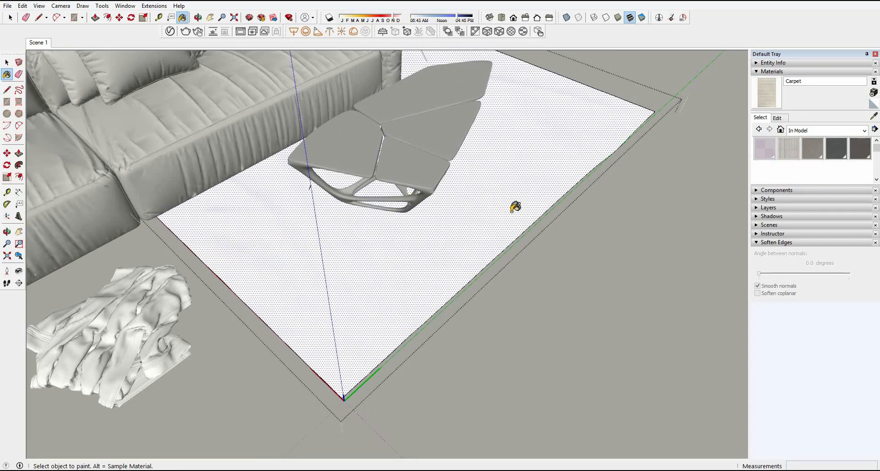
click(513, 205)
Step: Select the rug's whole geometry and apply V-Ray's fitted tri-planar projection to its texture
mouse_move(389, 269)
middle_down()
mouse_move(362, 160)
mouse_move(358, 215)
middle_up()
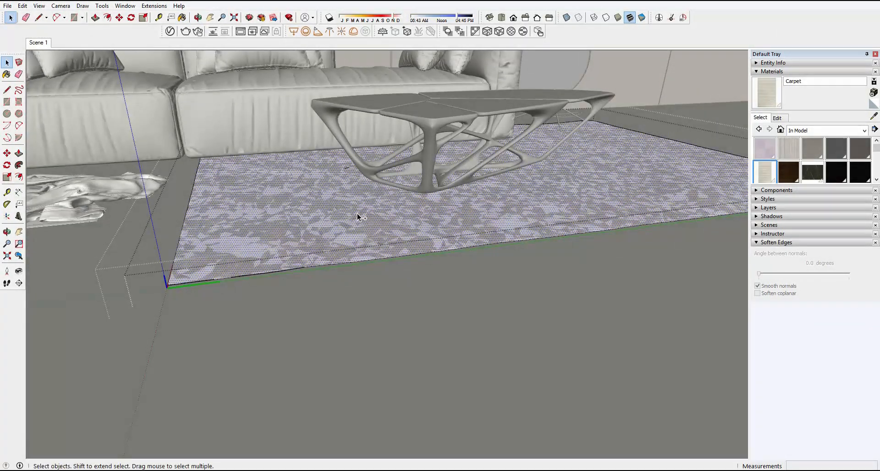
double_click(357, 215)
key(b)
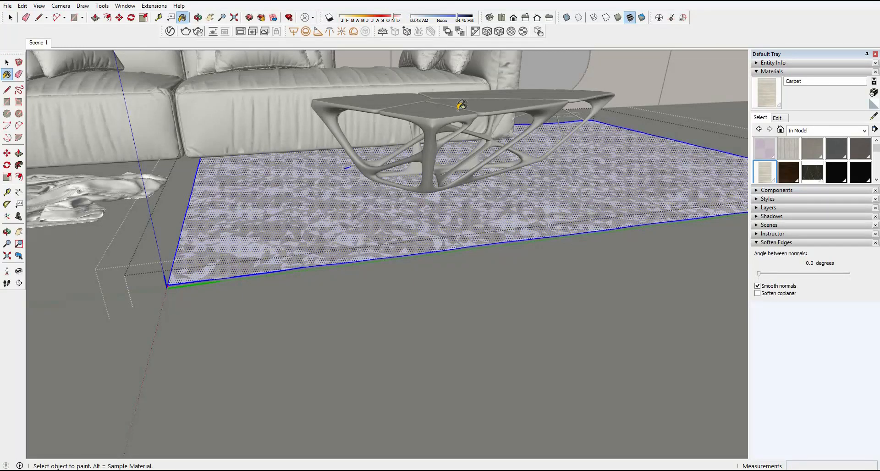
middle_drag(462, 105, 464, 149)
click(499, 33)
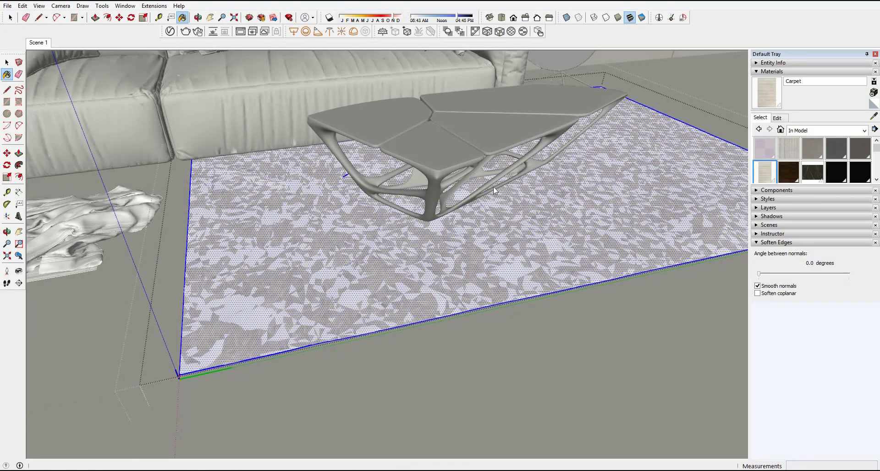
key(space)
mouse_move(507, 198)
middle_down()
mouse_move(558, 234)
mouse_move(515, 247)
mouse_move(552, 207)
middle_up()
Step: Draw a helper rectangle on the ground beside the rug and paint it with the Carpet material
key(h)
key(r)
click(525, 142)
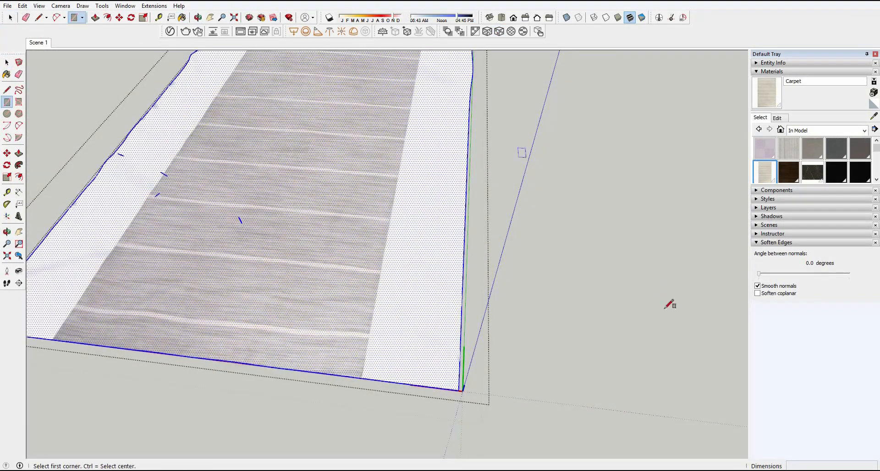
click(674, 314)
shift+middle_drag(551, 264, 483, 287)
key(b)
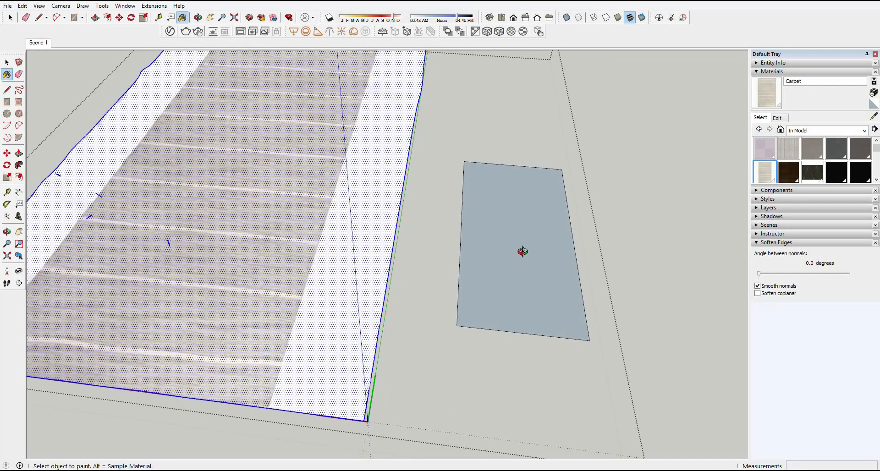
click(523, 252)
scroll(522, 251, down, 2)
middle_drag(522, 250, 397, 222)
Step: Reposition, straighten and enlarge the Carpet texture on the helper rectangle to line up with the rug
key(space)
right_click(422, 212)
mouse_move(498, 332)
click(534, 332)
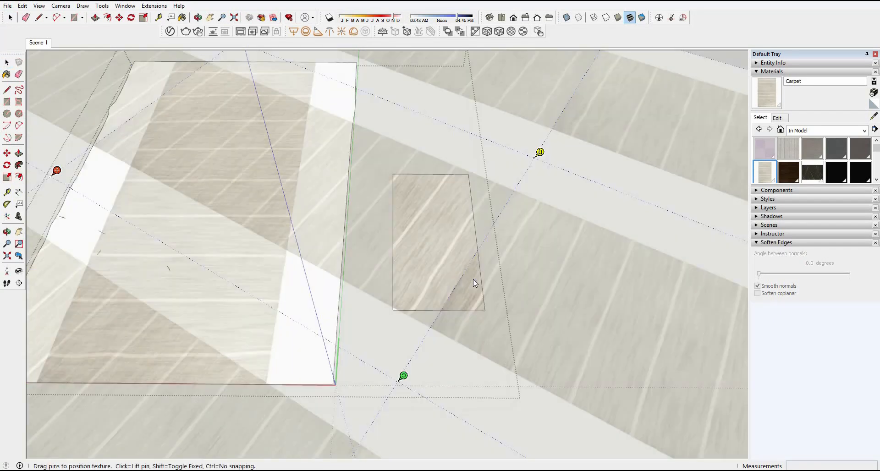
scroll(473, 279, down, 5)
drag(454, 326, 250, 384)
drag(521, 247, 647, 242)
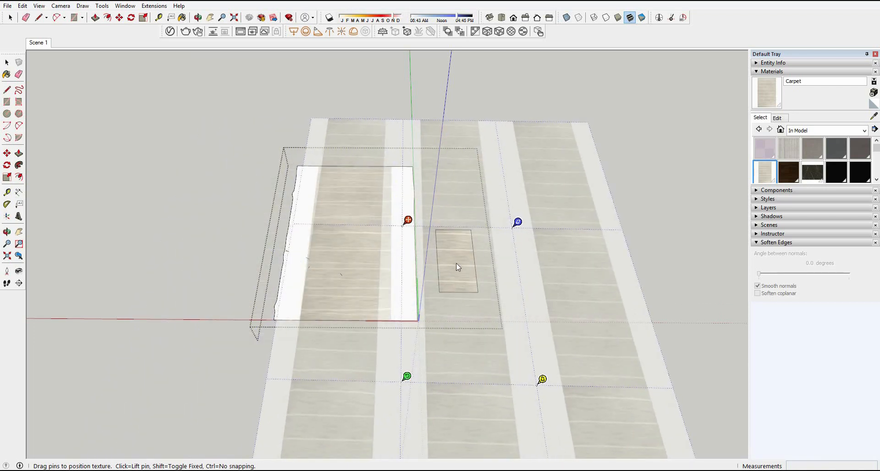
click(487, 273)
scroll(471, 266, up, 2)
drag(471, 268, 695, 270)
drag(563, 279, 526, 279)
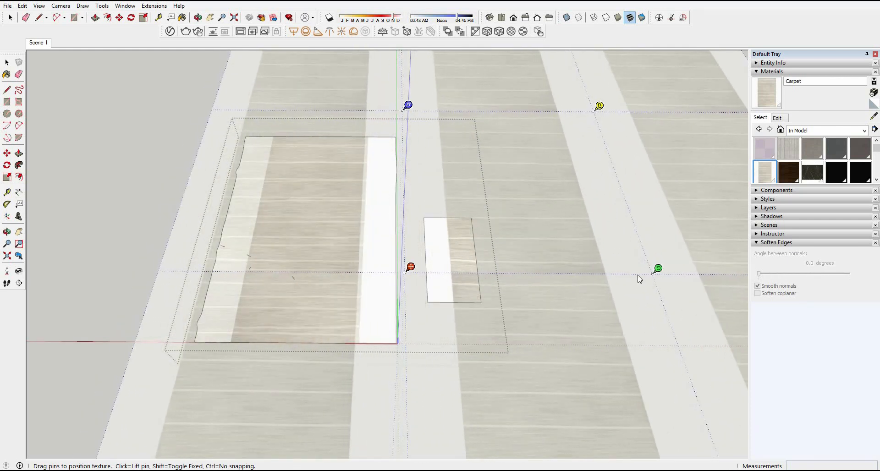
drag(658, 269, 727, 270)
drag(483, 196, 537, 195)
right_click(488, 231)
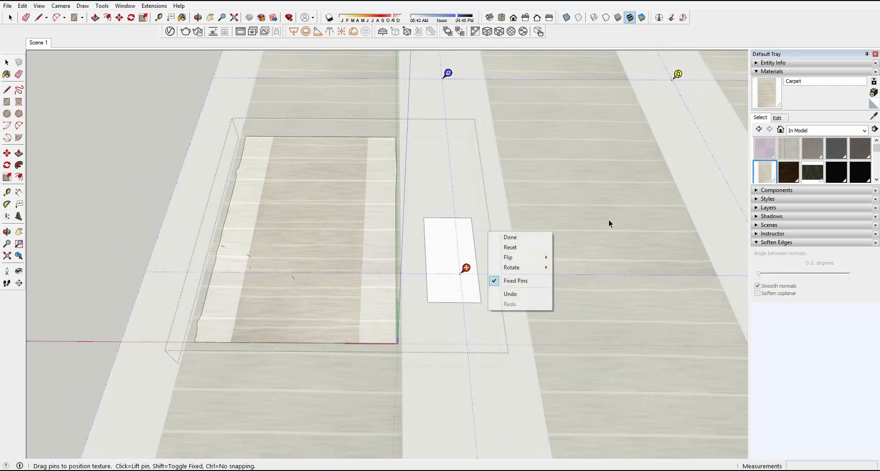
click(507, 240)
Step: Paint the rug with the helper rectangle's Carpet texture and apply V-Ray's world tri-planar projection to the rug
key(b)
mouse_move(310, 269)
middle_down()
mouse_move(348, 252)
mouse_move(346, 244)
mouse_move(549, 326)
mouse_move(505, 291)
mouse_move(558, 353)
middle_up()
click(349, 248)
double_click(510, 305)
click(428, 155)
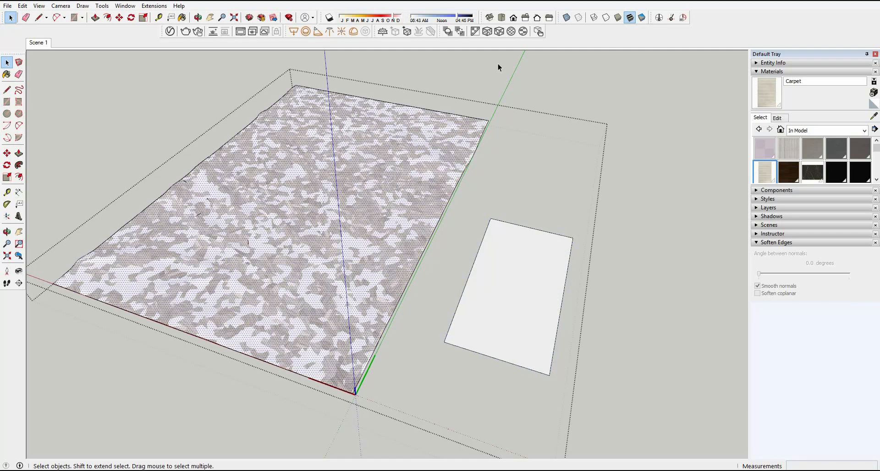
click(489, 36)
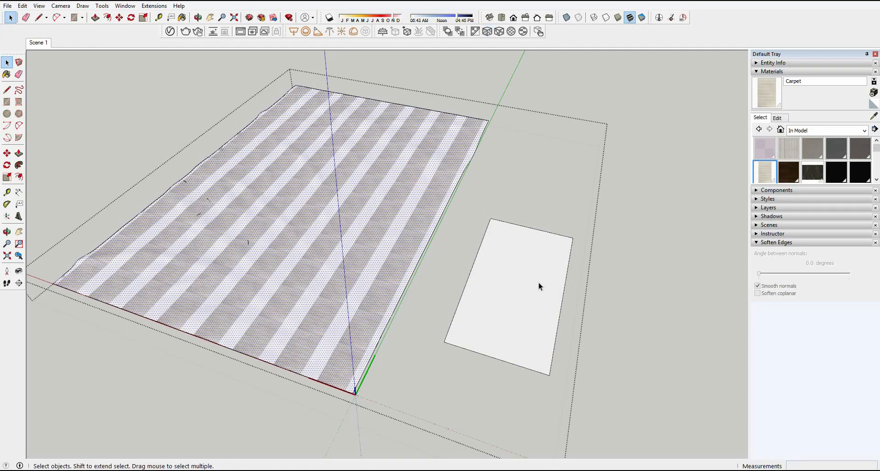
Step: Delete the helper rectangle beside the rug
middle_drag(538, 282, 471, 259)
double_click(505, 277)
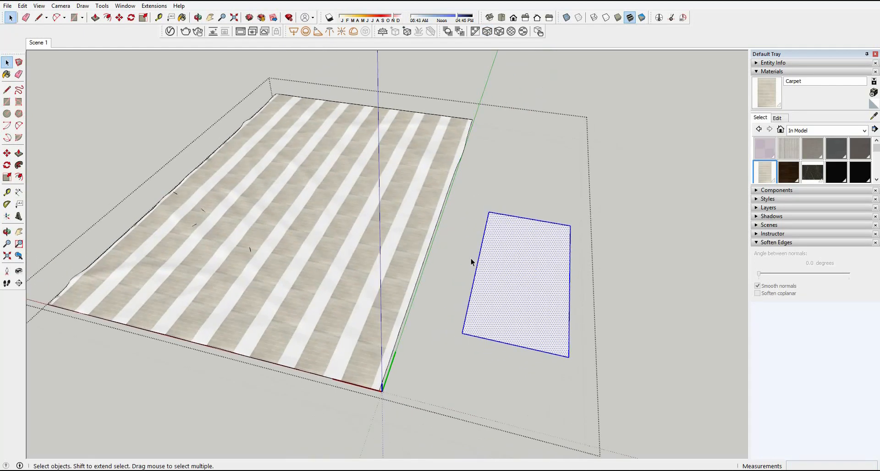
key(Delete)
Step: Select the rug surface and set the Carpet material's texture size to 3000 mm
click(412, 202)
click(778, 118)
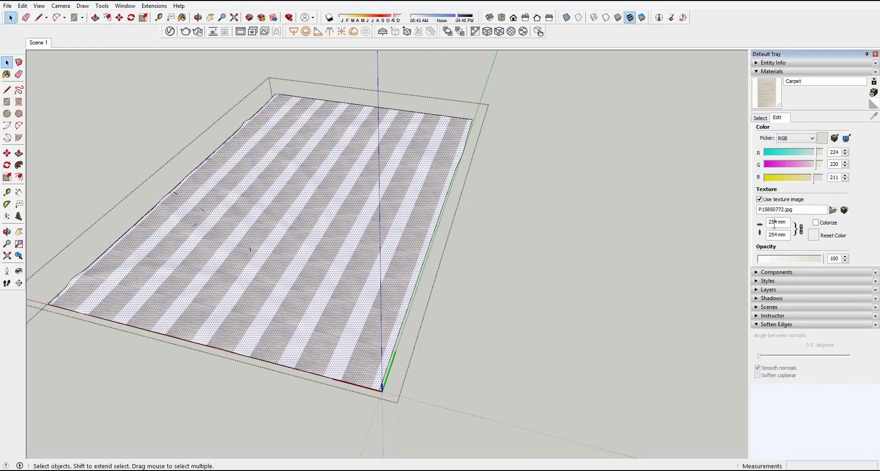
text(1000)
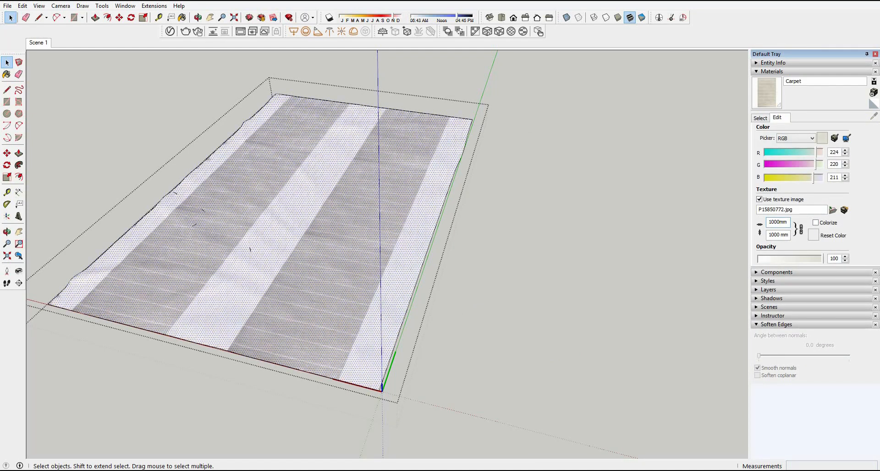
text(0)
key(BackSpace)
key(BackSpace)
key(BackSpace)
key(BackSpace)
key(BackSpace)
key(BackSpace)
text(3000)
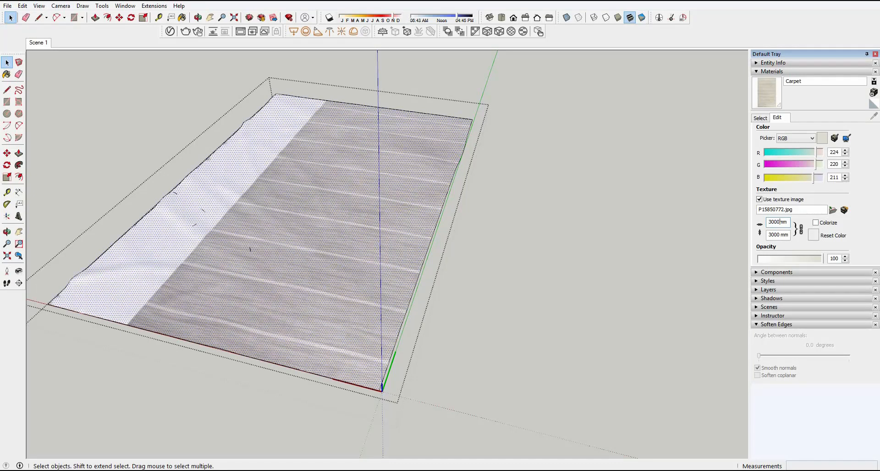
Step: Select the rug as a whole and set its edge softening angle to 0 degrees to expose the mesh
middle_drag(444, 246, 546, 323)
double_click(228, 297)
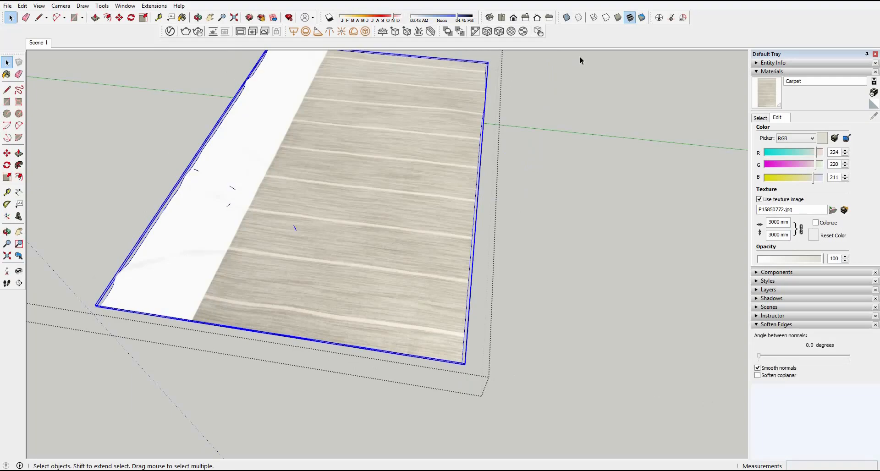
click(772, 71)
drag(760, 165, 750, 165)
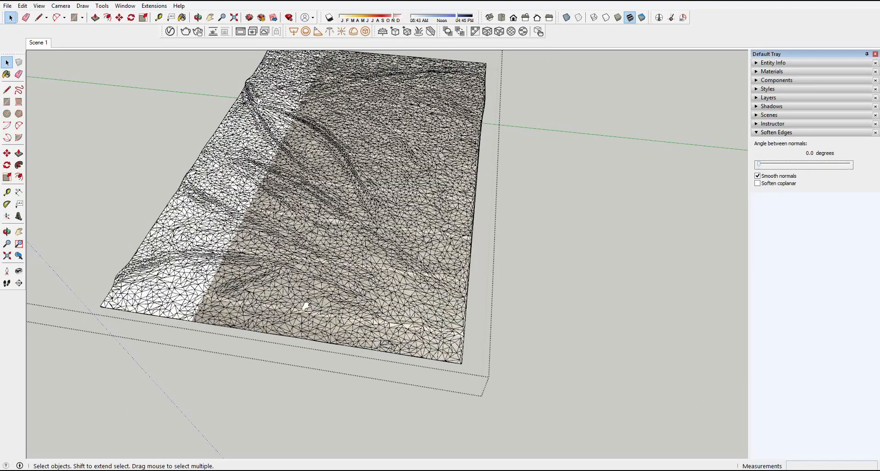
Step: Open the rug for editing and position the Carpet texture on its front corner triangle, stretching it wider with the pins
triple_click(302, 301)
middle_drag(230, 317, 208, 301)
scroll(292, 310, up, 3)
scroll(435, 308, up, 3)
click(436, 304)
right_click(221, 304)
mouse_move(255, 421)
click(351, 416)
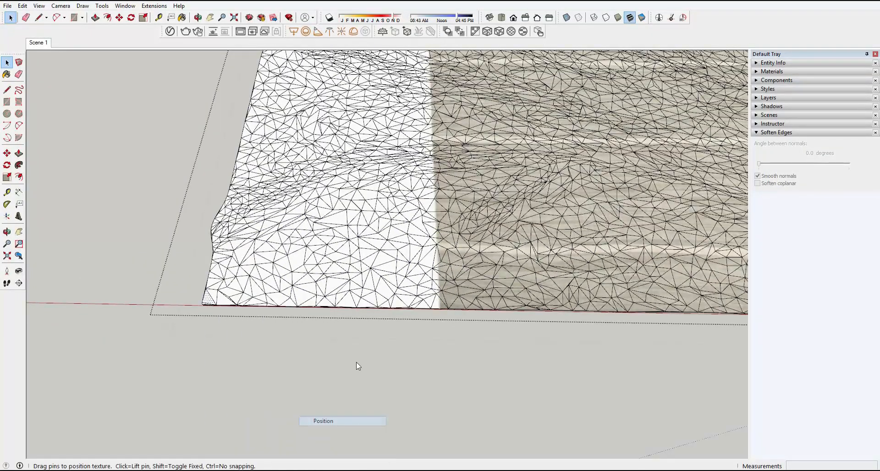
scroll(368, 367, down, 3)
drag(433, 387, 440, 371)
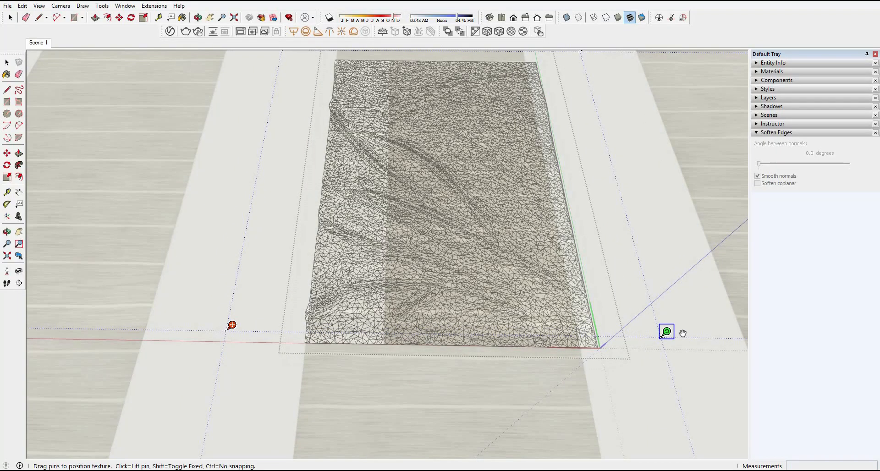
drag(683, 334, 723, 335)
drag(580, 368, 555, 372)
right_click(321, 353)
click(337, 360)
Step: Try to paint the rug's whole mesh with the Carpet texture taken from the adjusted corner triangle
scroll(307, 347, up, 3)
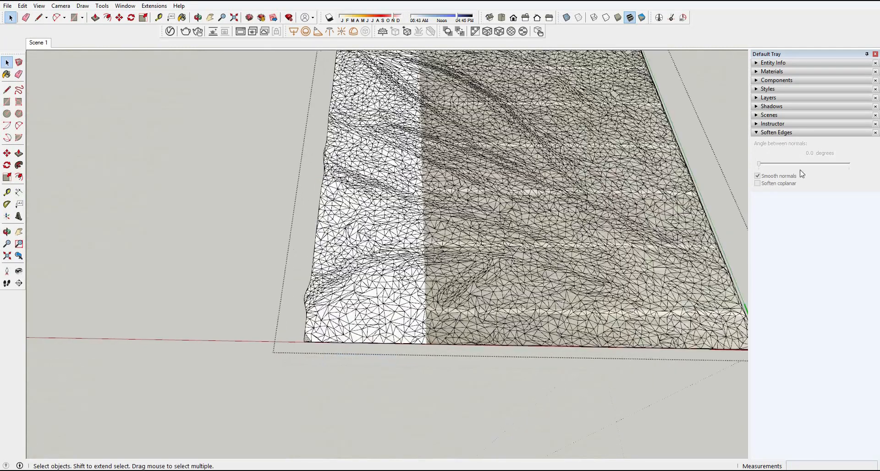
click(6, 75)
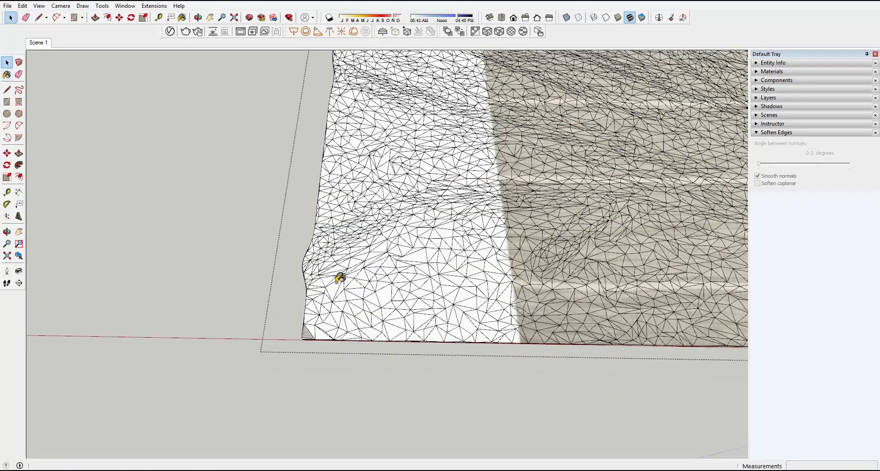
middle_drag(447, 292, 484, 283)
scroll(452, 289, down, 2)
key(ctrl+a)
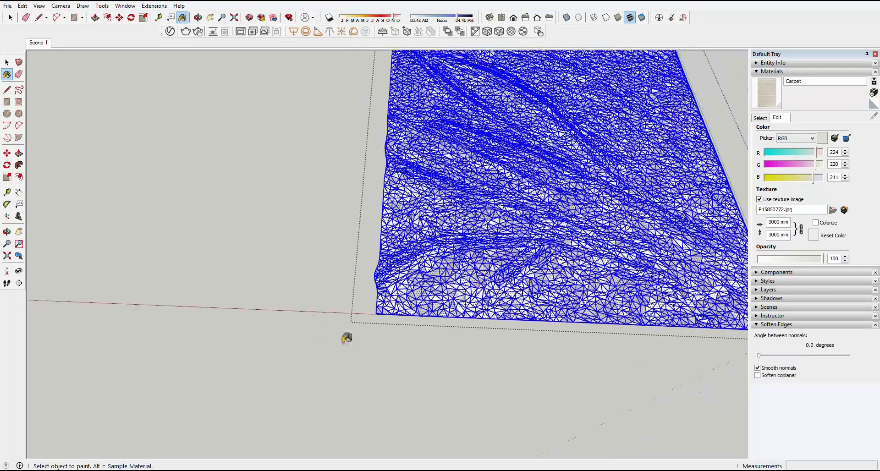
scroll(347, 338, up, 6)
Step: Set the Carpet texture on the rug's front corner triangle to projected
key(space)
right_click(275, 334)
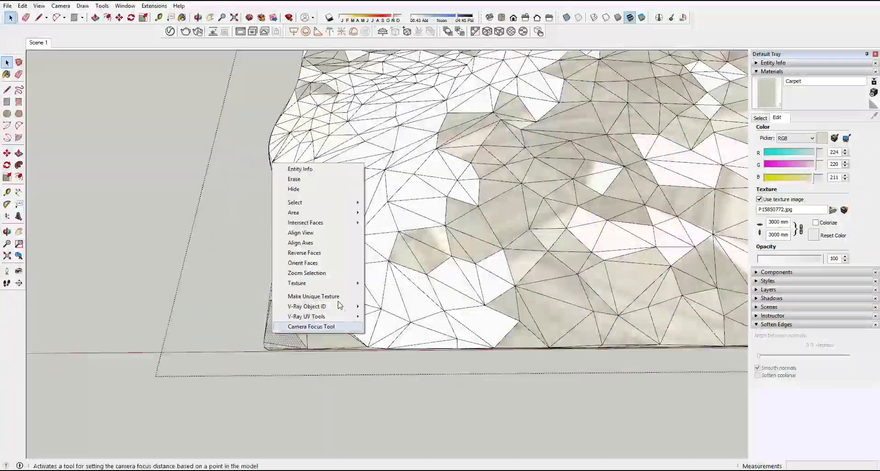
mouse_move(345, 285)
click(395, 307)
middle_drag(280, 316, 275, 316)
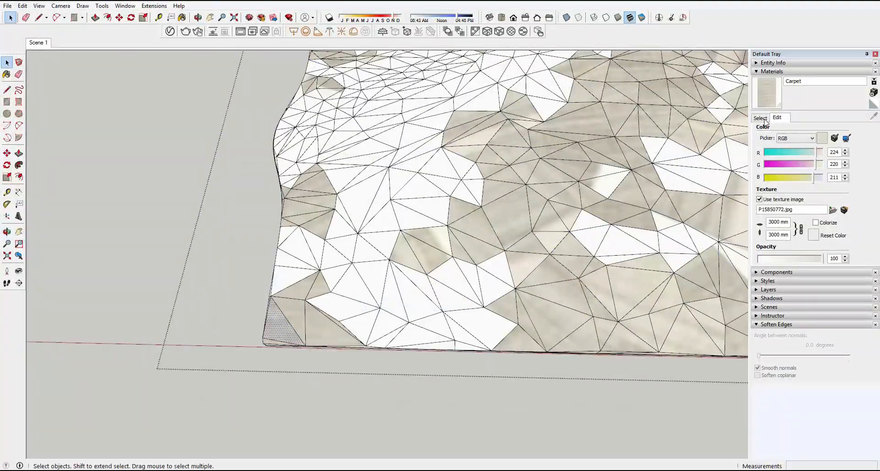
Step: Sample the projected Carpet texture from the corner triangle, paint all of the rug's faces with it, and leave the rug
click(765, 119)
click(873, 116)
click(278, 323)
scroll(279, 323, down, 2)
key(ctrl+a)
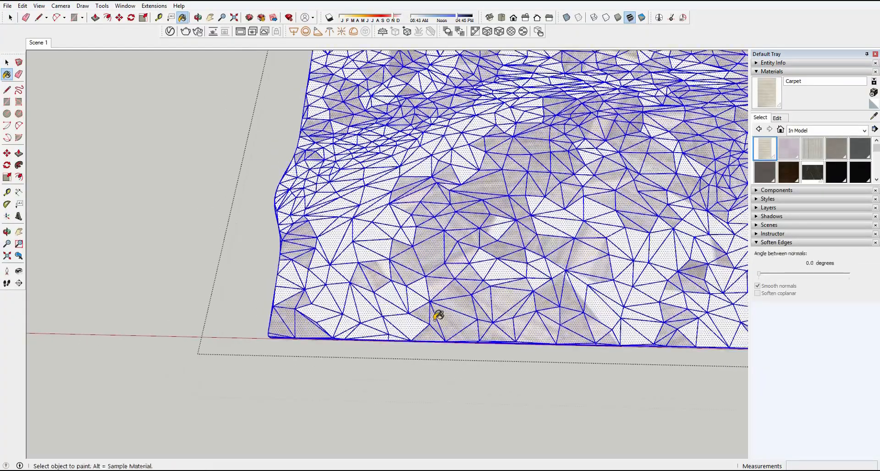
click(439, 315)
scroll(439, 316, down, 2)
scroll(550, 237, down, 4)
middle_drag(380, 208, 271, 234)
key(space)
click(247, 165)
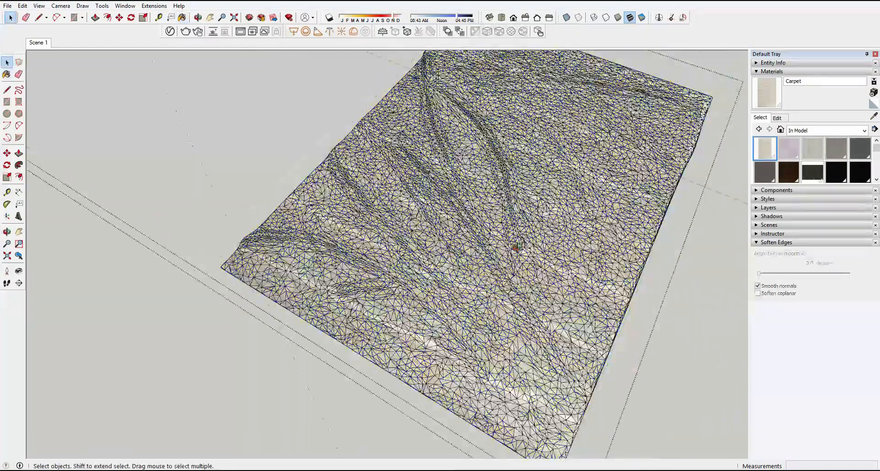
Step: Soften the rug's edges, including coplanar ones, with an angle of 14.6 degrees, and return to the Scene 1 view
middle_drag(517, 248, 495, 224)
click(497, 224)
click(758, 293)
drag(761, 275, 769, 278)
click(38, 42)
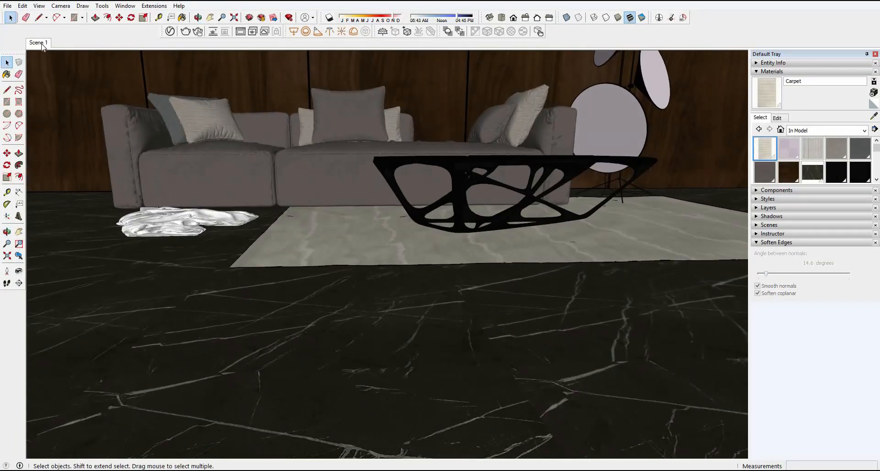
click(41, 45)
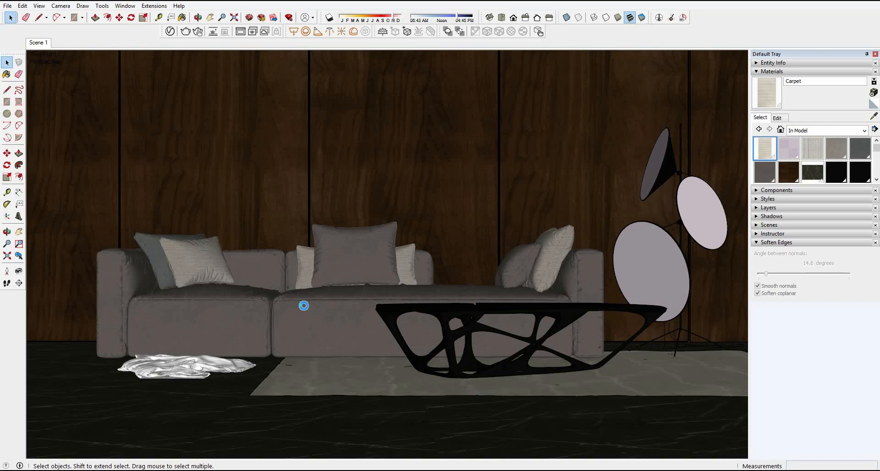
Step: Create a new Generic V-Ray material and name it RUG 1
click(170, 34)
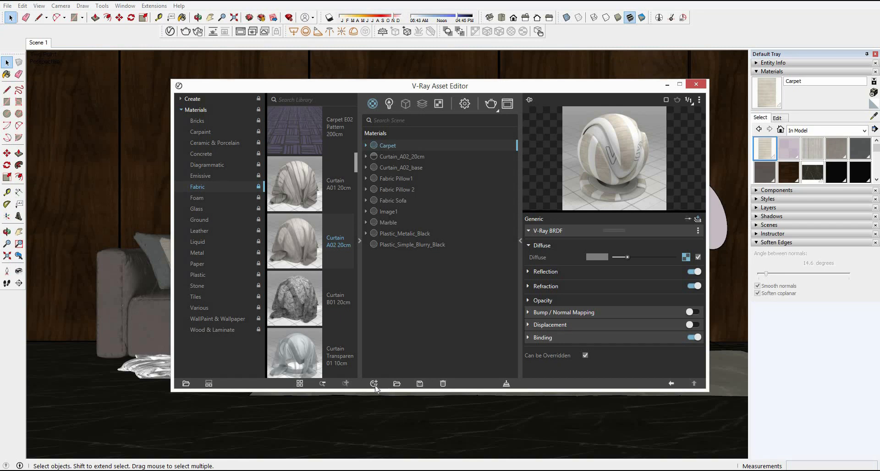
click(374, 385)
mouse_move(405, 370)
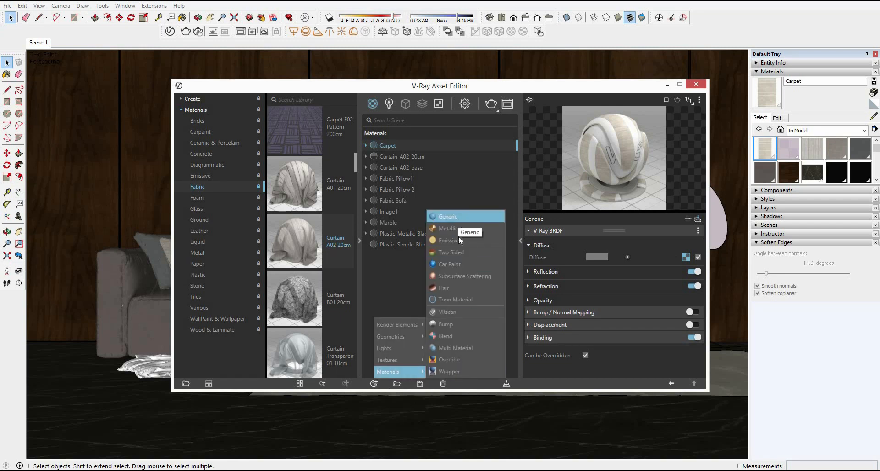
click(452, 217)
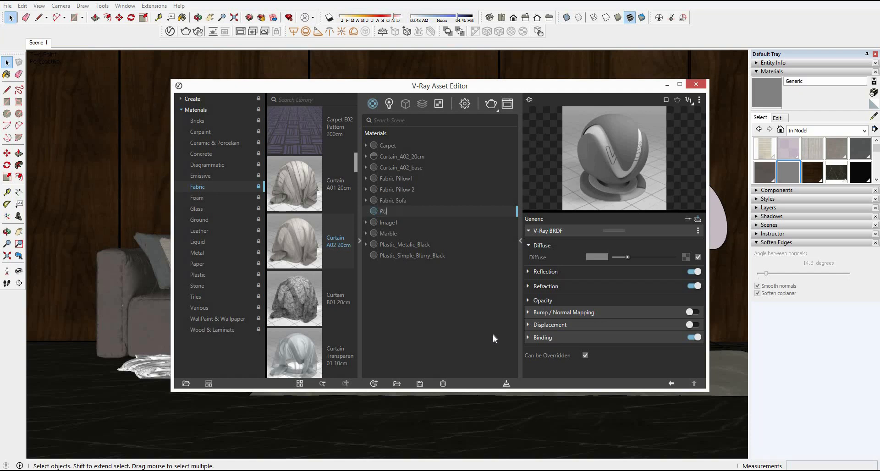
text(RUG 1)
key(Return)
Step: Load the bitmap design 9.jpg as RUG 1's diffuse texture and close the asset editor
click(686, 257)
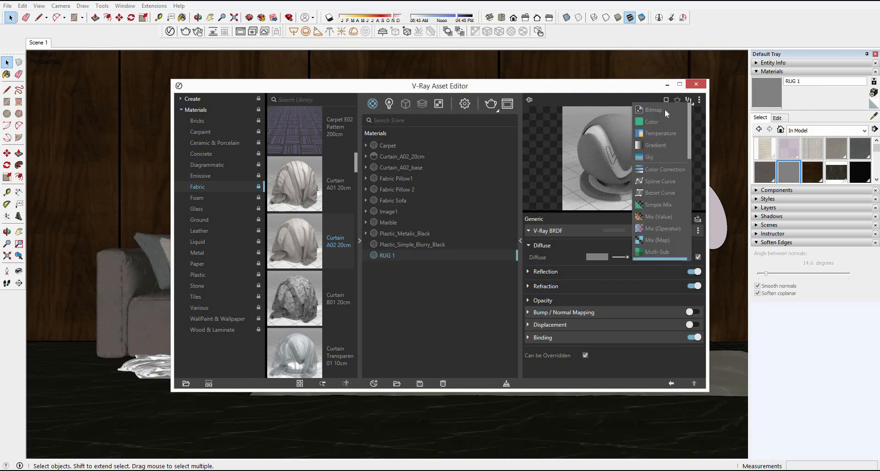
click(655, 110)
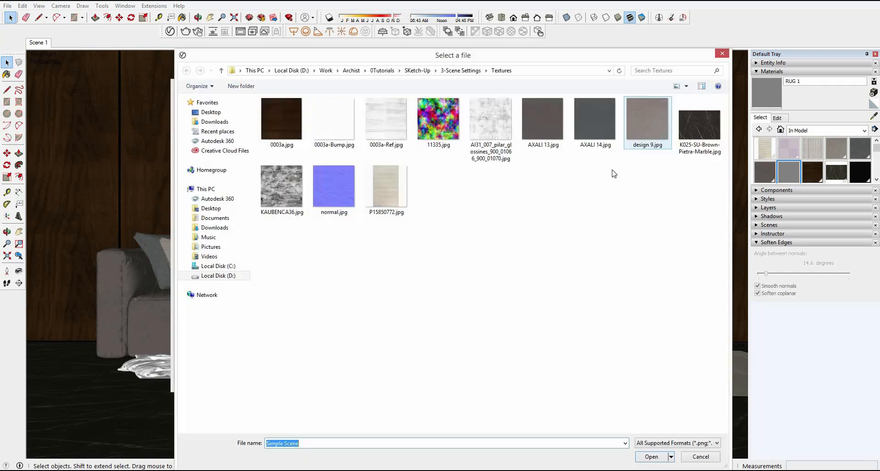
double_click(642, 137)
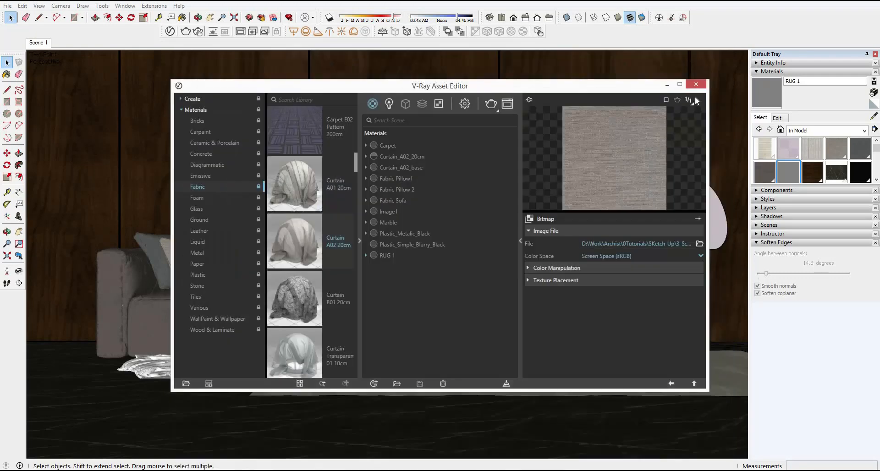
click(703, 87)
Step: Open the crumpled throw on the floor in front of the sofa for editing
mouse_move(275, 293)
middle_down()
mouse_move(266, 326)
mouse_move(275, 390)
middle_up()
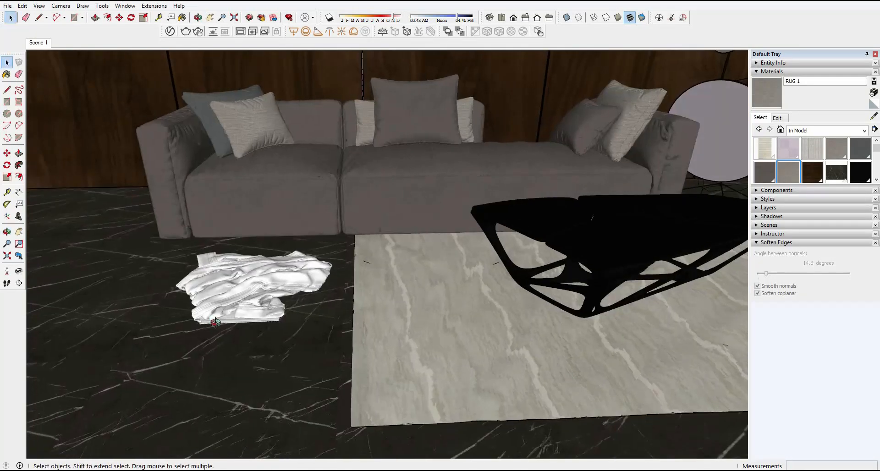
scroll(243, 308, up, 4)
mouse_move(293, 358)
middle_down()
mouse_move(339, 397)
mouse_move(350, 358)
middle_up()
double_click(347, 318)
click(348, 317)
scroll(350, 310, up, 2)
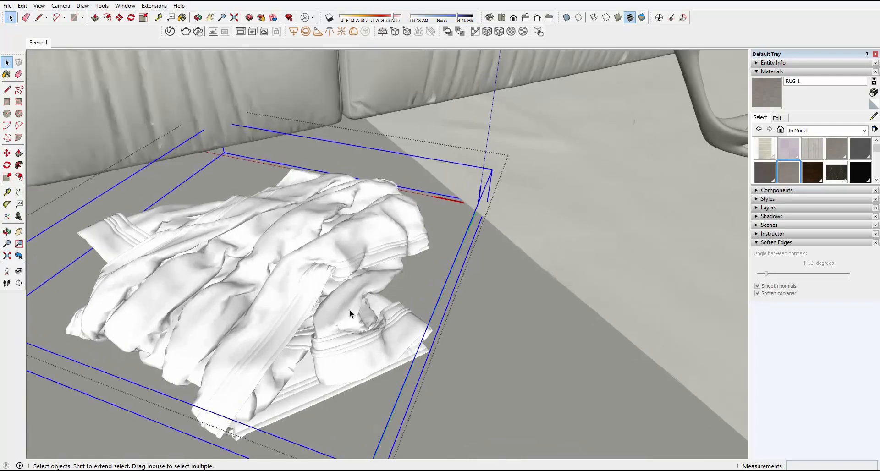
middle_drag(350, 310, 321, 161)
middle_drag(274, 221, 280, 381)
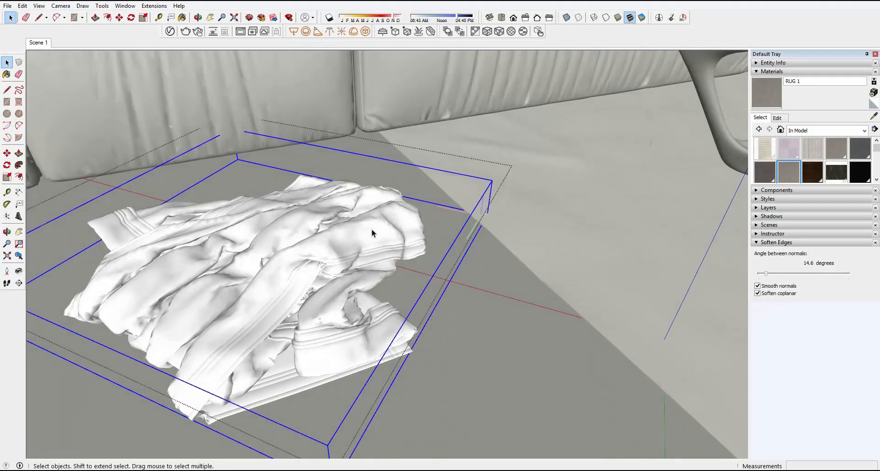
Step: Open the throw's main cloth, select all of its faces, paint them with RUG 1, and leave that group
double_click(373, 229)
click(318, 251)
middle_drag(318, 250, 436, 249)
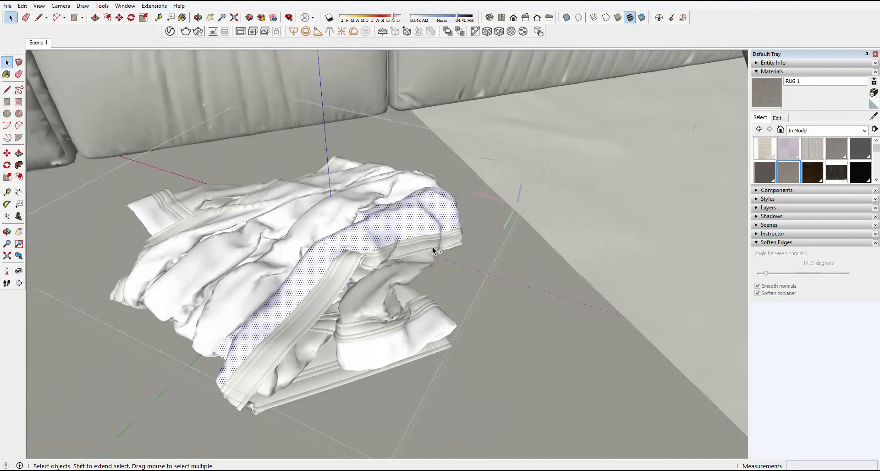
click(770, 106)
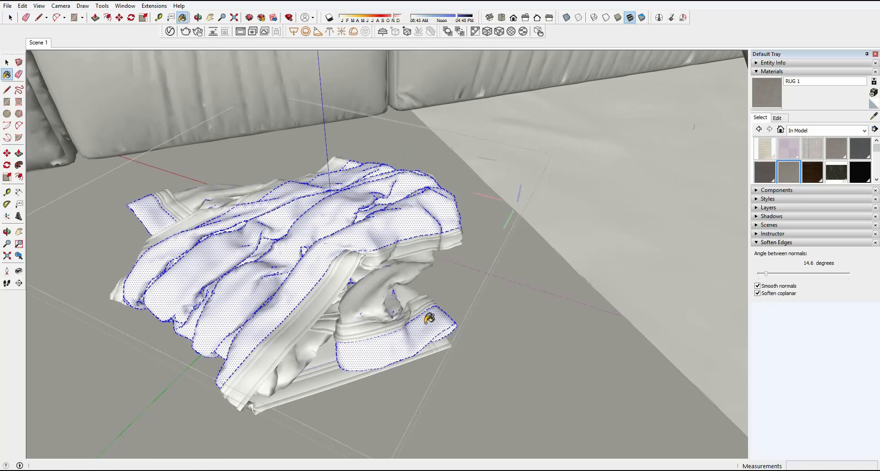
click(435, 323)
key(space)
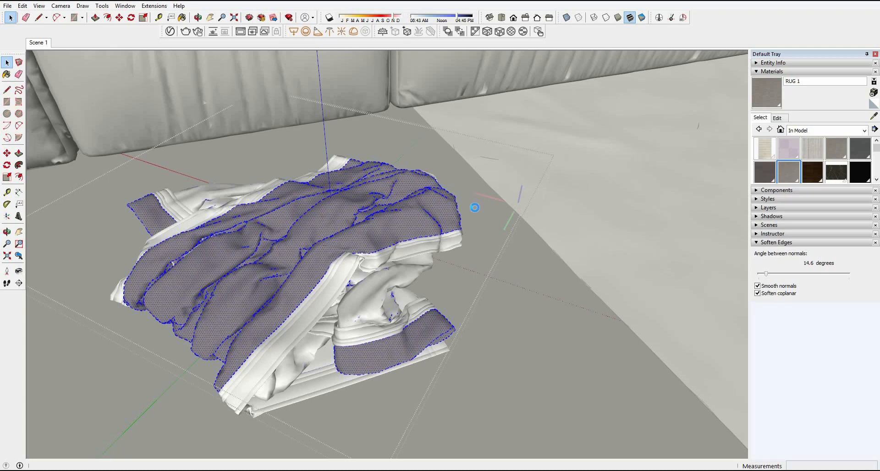
middle_drag(397, 241, 310, 310)
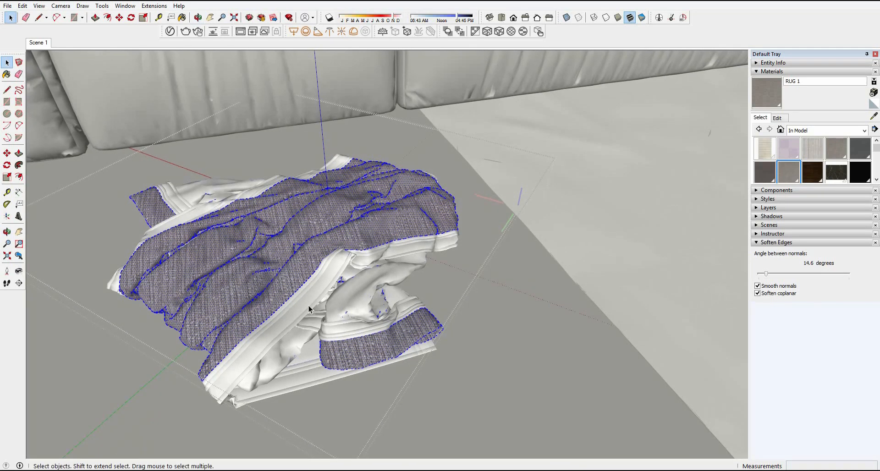
middle_drag(324, 240, 343, 279)
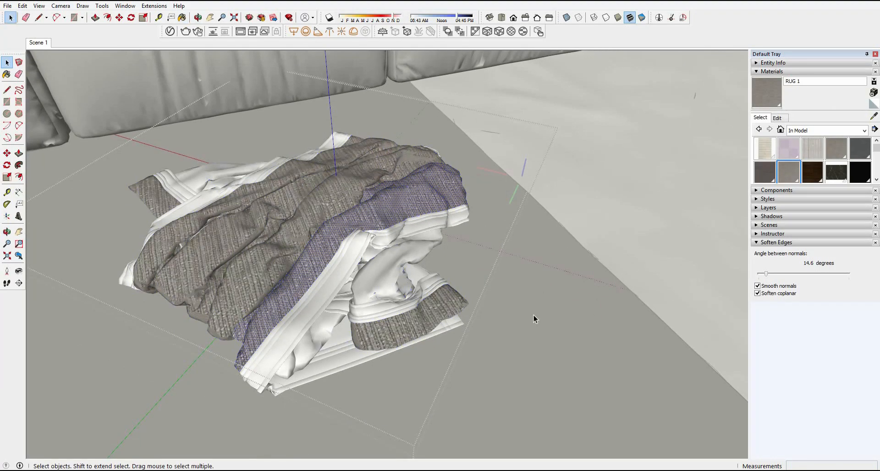
right_click(526, 314)
click(546, 320)
Step: Open the throw's border and underside part and paint all of its faces with RUG 1
double_click(397, 266)
click(397, 265)
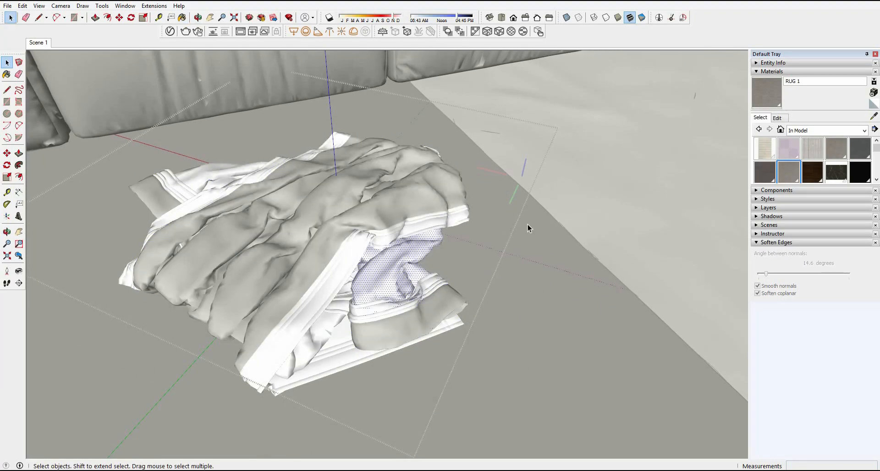
key(ctrl+a)
key(b)
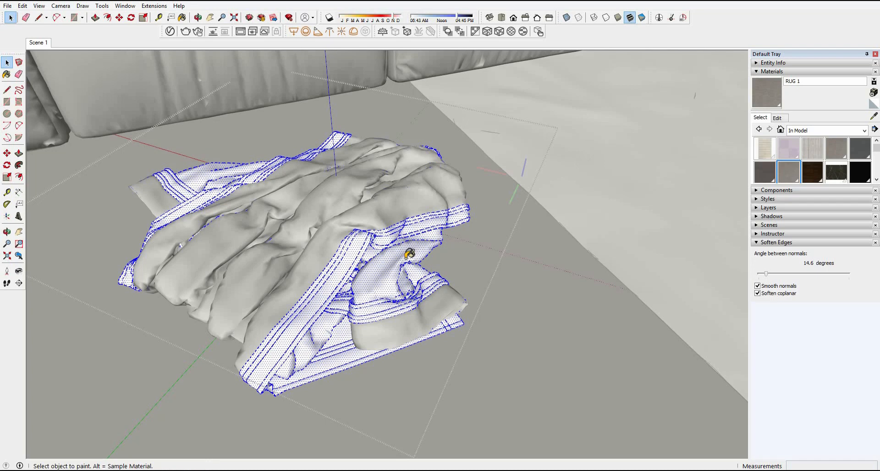
click(409, 254)
key(space)
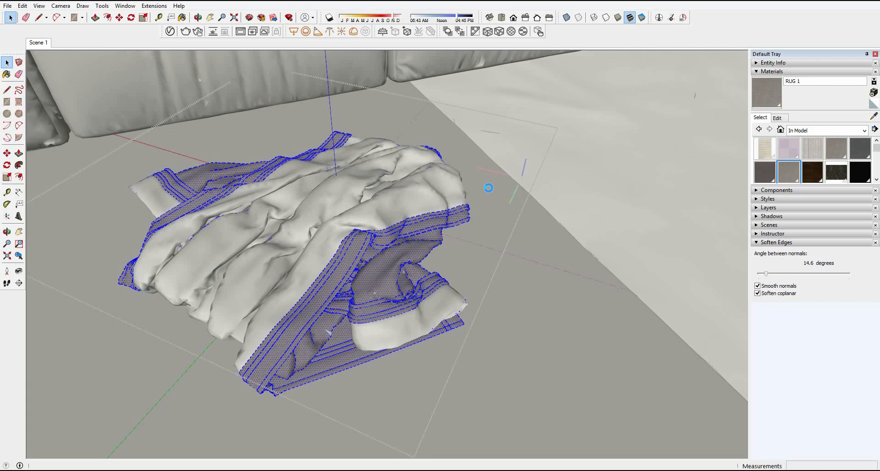
Step: Duplicate the RUG 1 V-Ray material and name the copy RUG 2
middle_drag(489, 188, 473, 193)
click(171, 32)
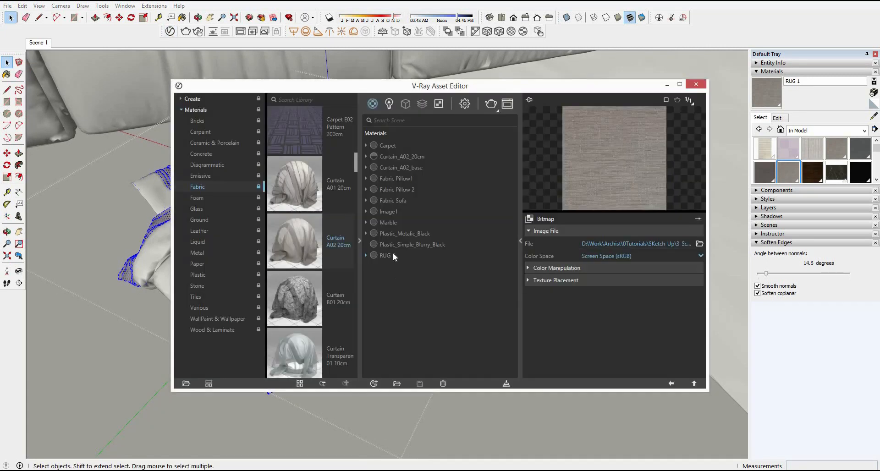
right_click(393, 254)
click(426, 308)
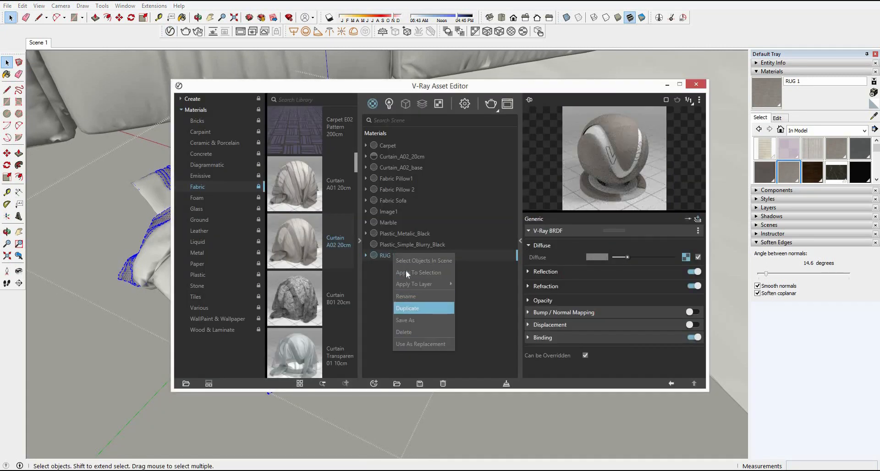
double_click(403, 266)
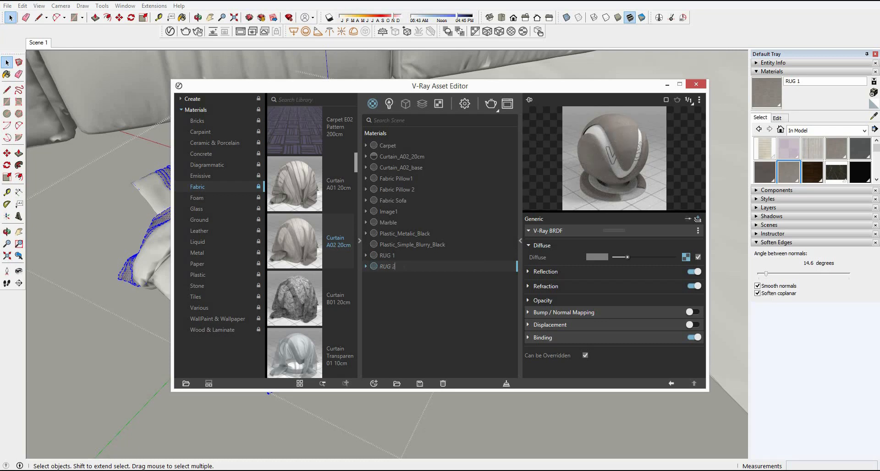
key(Return)
Step: Replace RUG 2's diffuse bitmap with a plain dark grey fabric image and close the asset editor
click(686, 257)
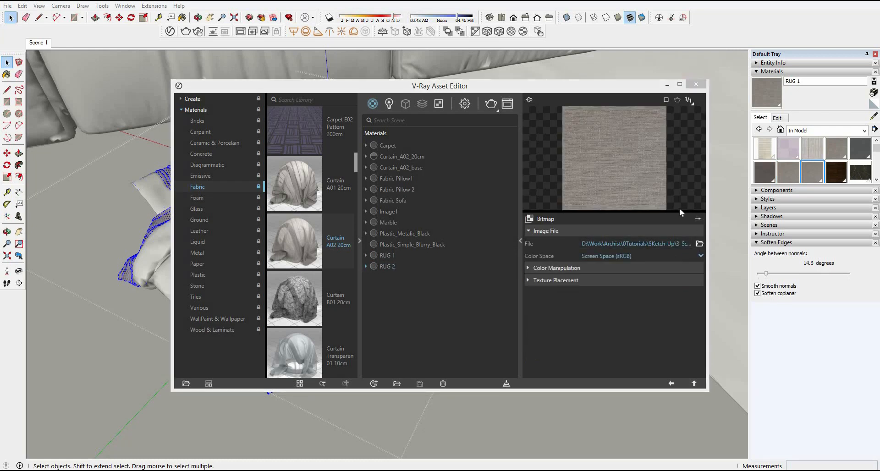
click(700, 243)
click(589, 131)
click(651, 455)
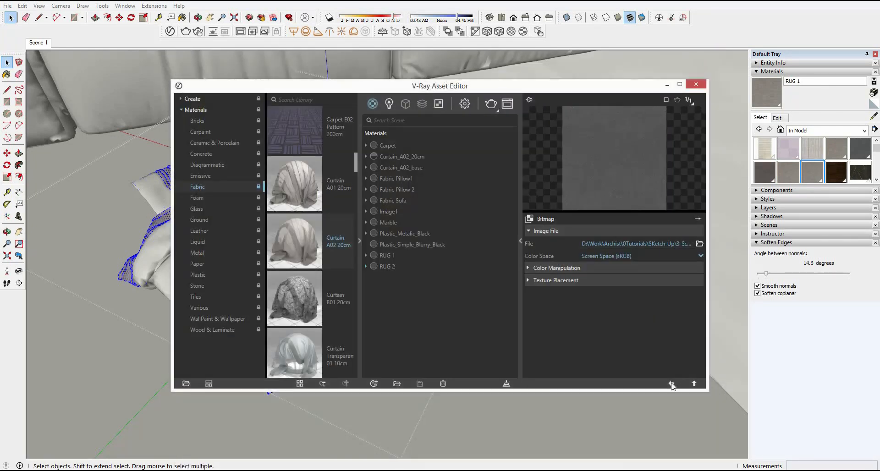
click(672, 384)
click(696, 84)
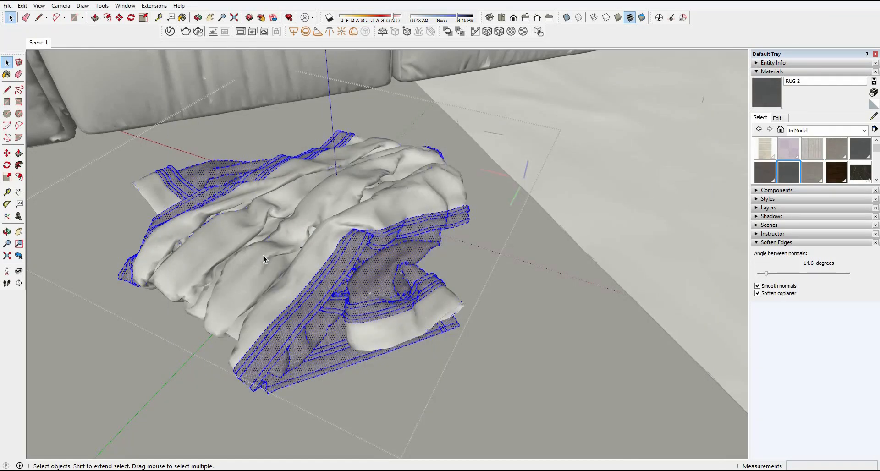
Step: Paint all faces of the throw's main cloth with RUG 2 and close the throw's nested groups
click(259, 260)
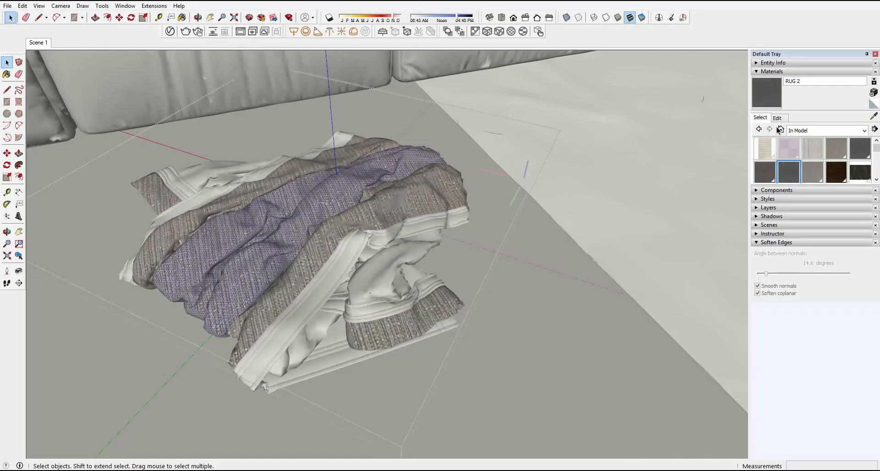
click(763, 107)
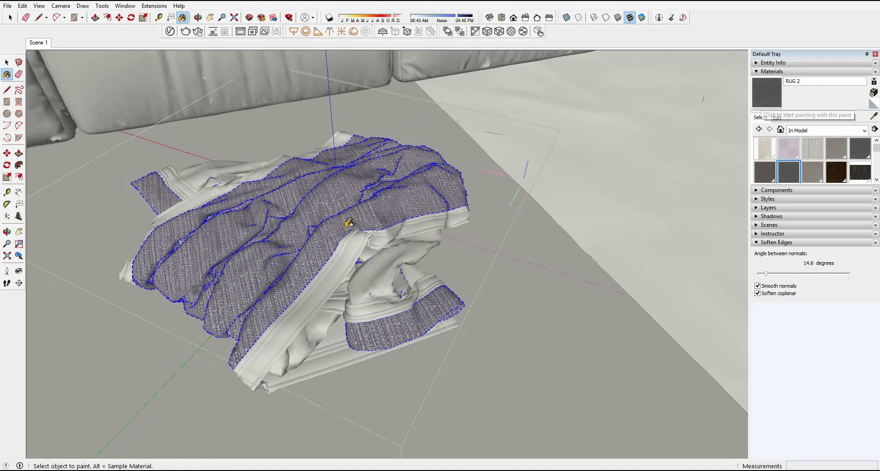
click(348, 224)
key(space)
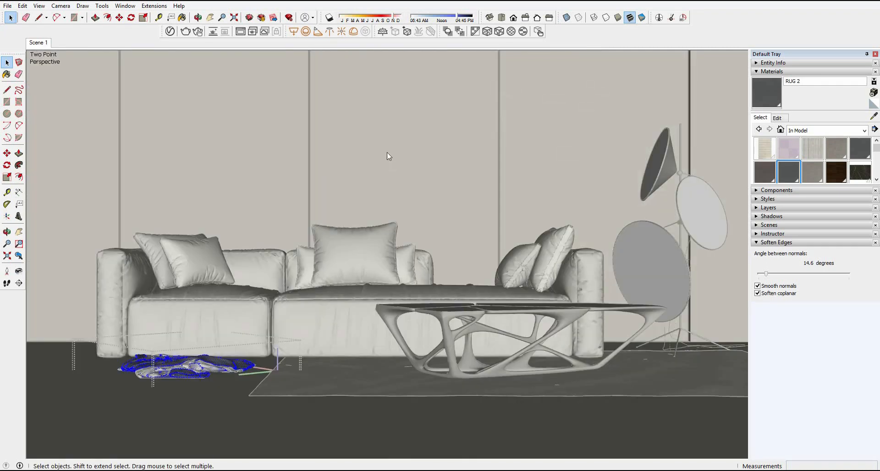
right_click(393, 153)
click(415, 155)
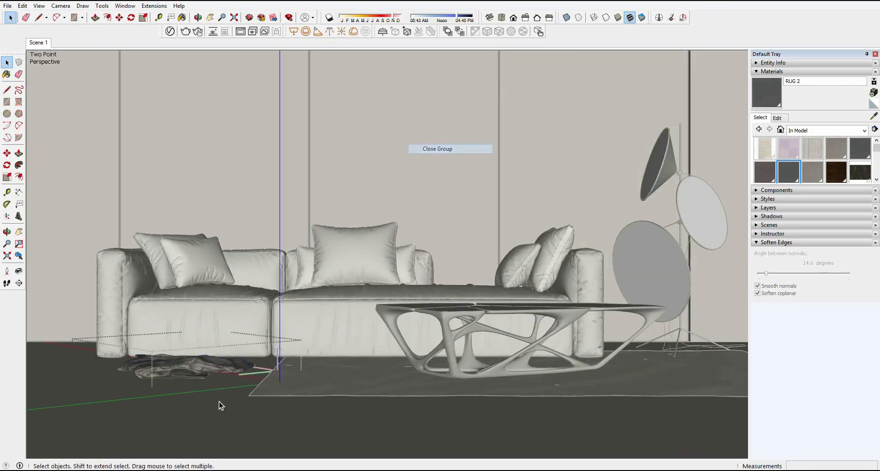
right_click(395, 179)
click(419, 182)
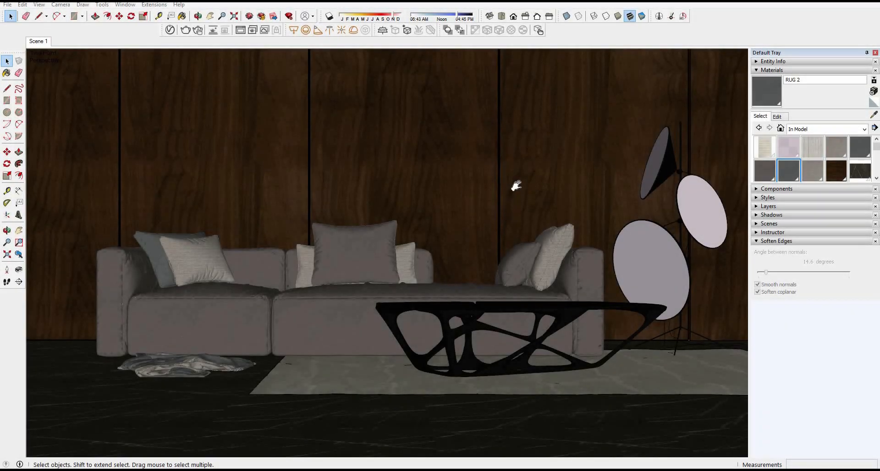
Step: Place a V-Ray sphere light with a size of about 1.11 at the face of the lowest floor-lamp shade
shift+middle_drag(516, 187, 454, 189)
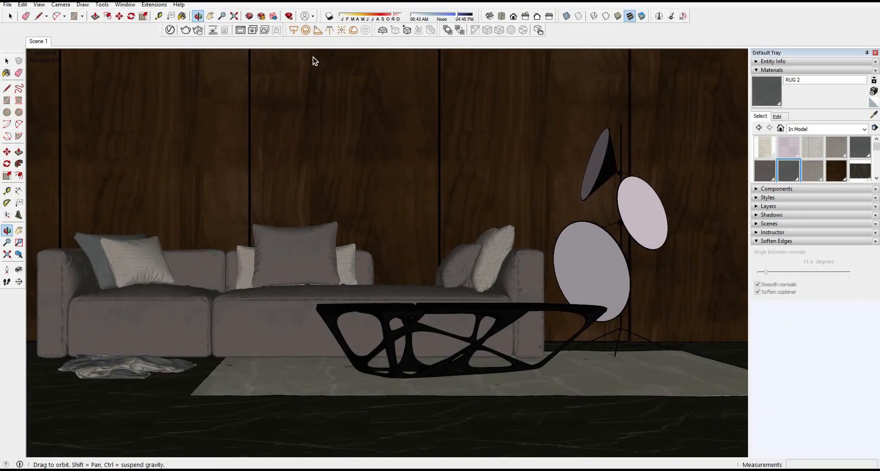
click(305, 34)
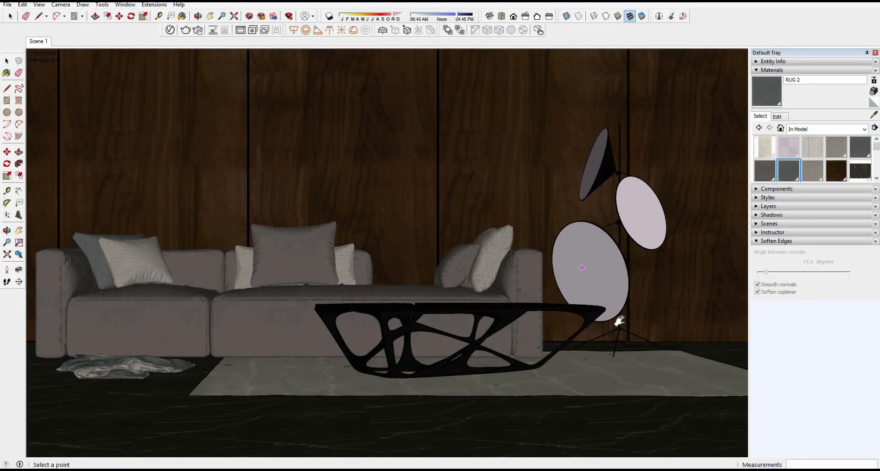
middle_drag(619, 319, 516, 312)
scroll(395, 297, up, 5)
click(424, 140)
click(429, 140)
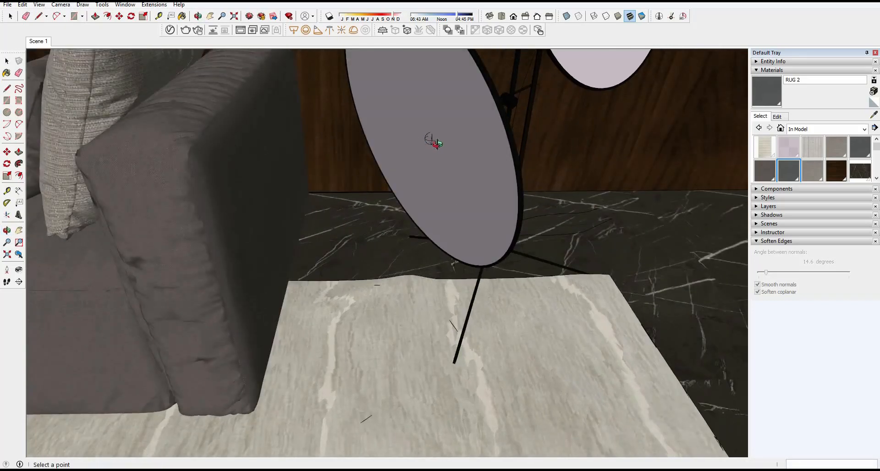
Step: Select the sphere light and set its colour to a warm peach swatch
middle_drag(433, 141, 438, 147)
scroll(438, 146, up, 5)
key(space)
click(438, 146)
click(170, 30)
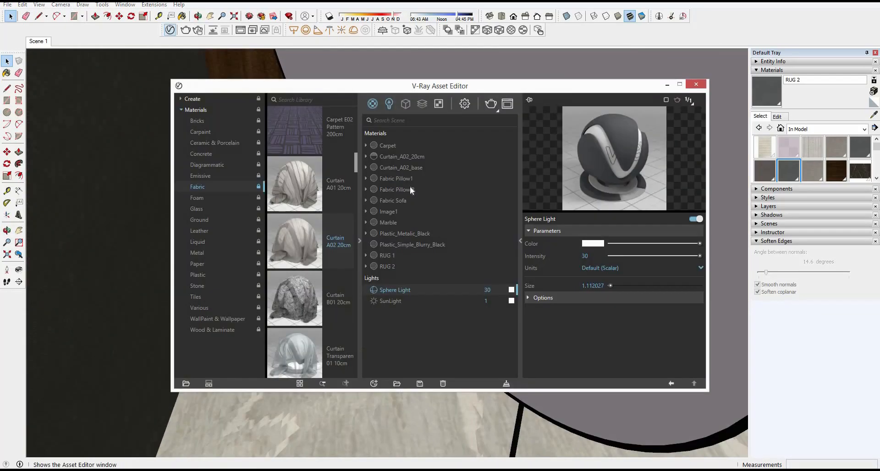
click(593, 245)
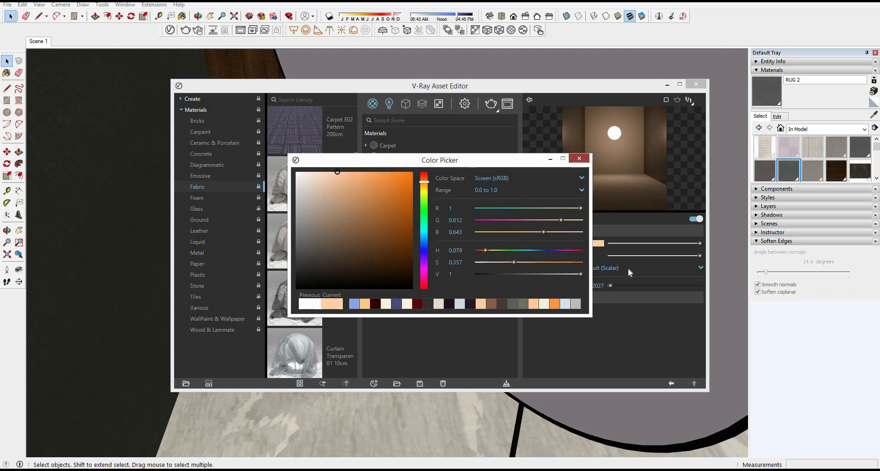
click(628, 268)
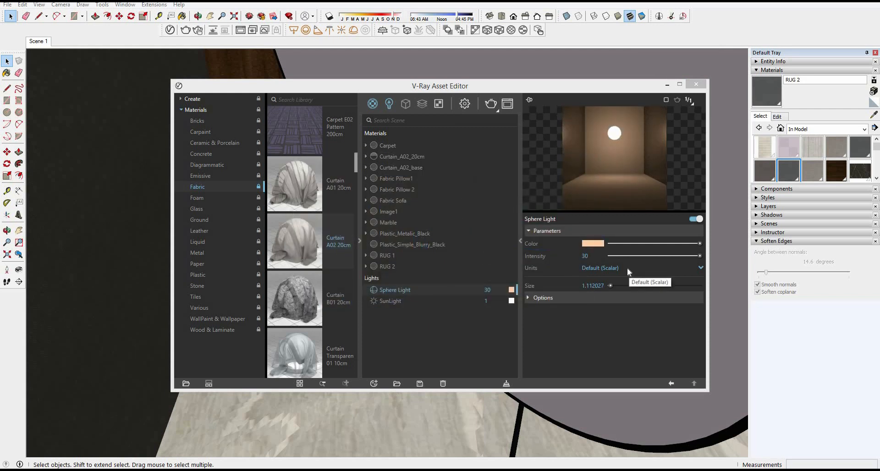
Step: Set the sphere light's units to Radiant power (W) and its intensity to 20, and make it invisible
click(627, 268)
click(618, 316)
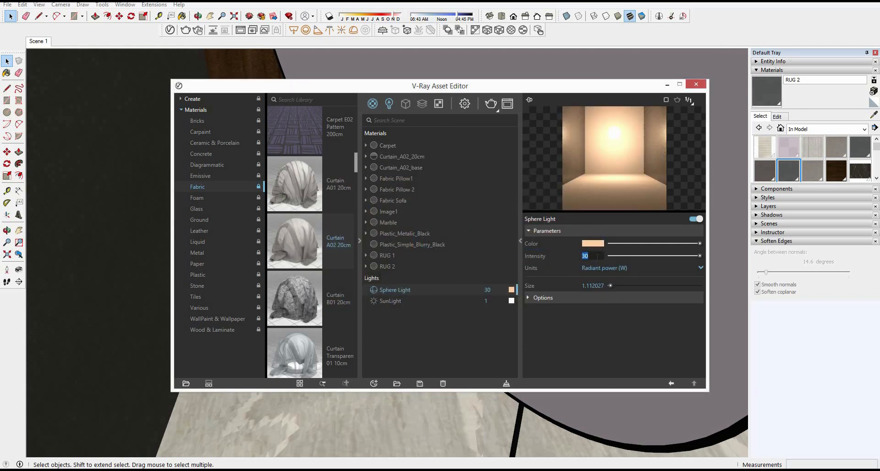
key(Return)
click(565, 295)
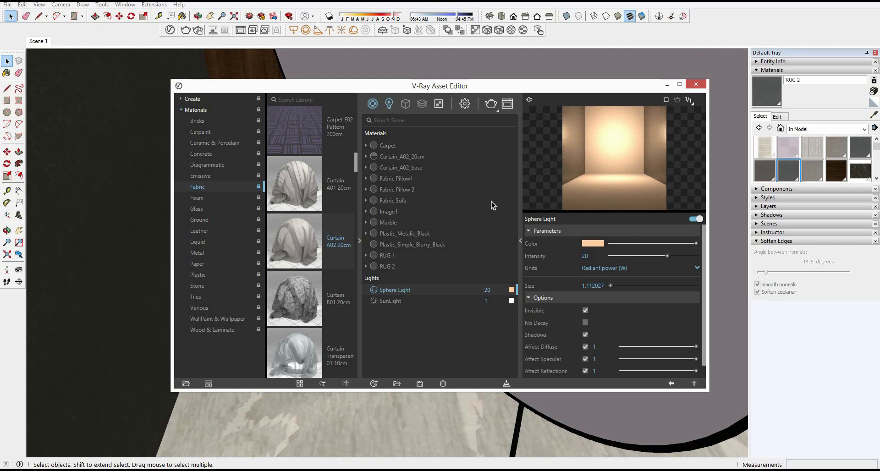
Step: Cut the sphere light and paste it in place inside the nested group of the lowest lamp shade
middle_drag(486, 198, 327, 293)
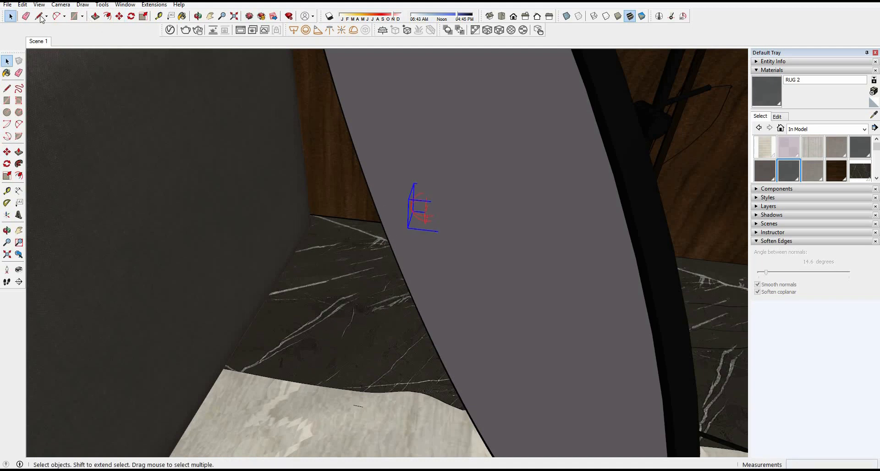
click(22, 5)
click(52, 39)
scroll(525, 191, up, 1)
double_click(525, 191)
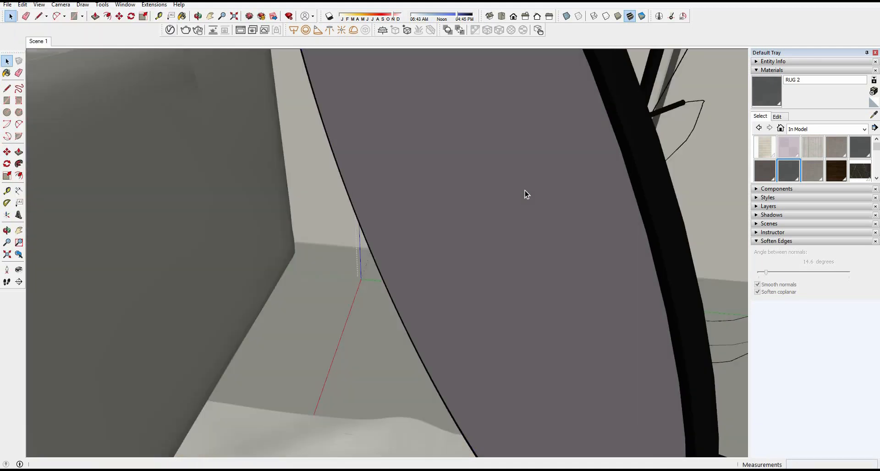
scroll(525, 191, down, 5)
middle_drag(456, 186, 439, 261)
double_click(439, 260)
click(402, 272)
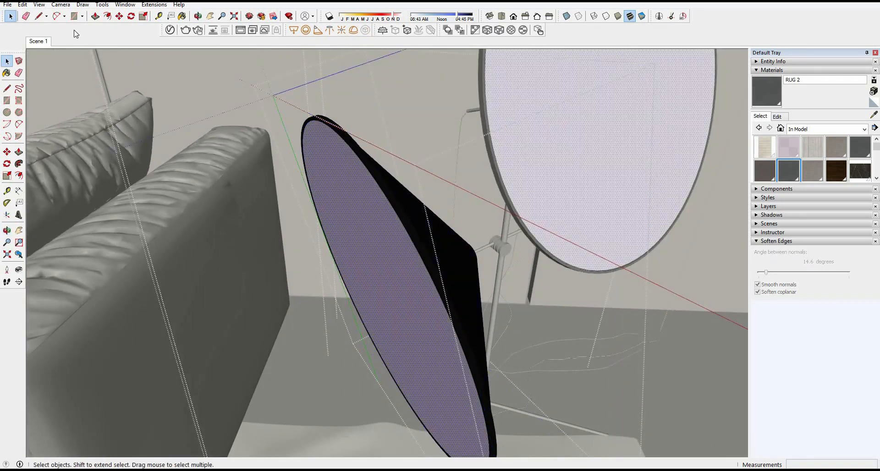
click(22, 4)
click(43, 66)
Step: Move the sphere light off the face of the lowest lamp shade so it sits inside the shade
middle_drag(407, 277, 342, 251)
scroll(376, 237, up, 6)
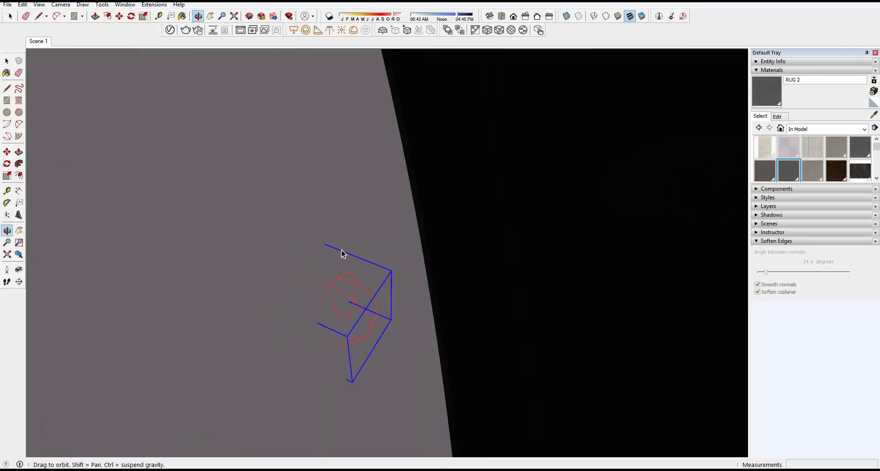
key(m)
click(294, 236)
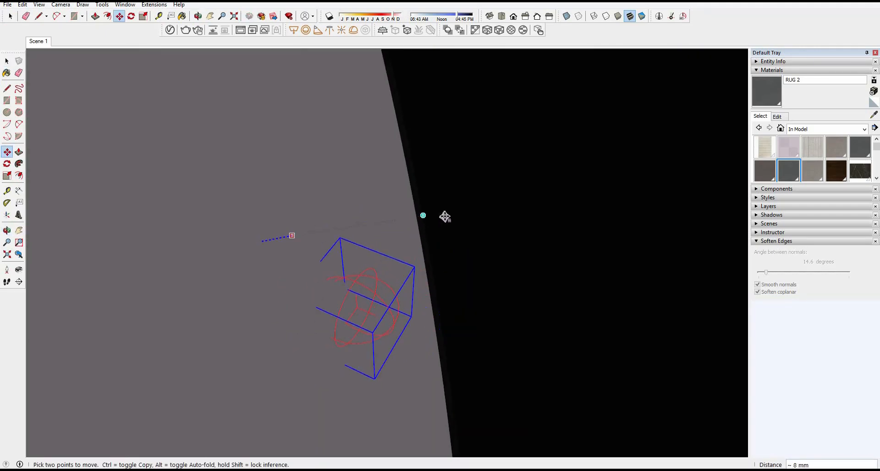
click(370, 222)
click(222, 275)
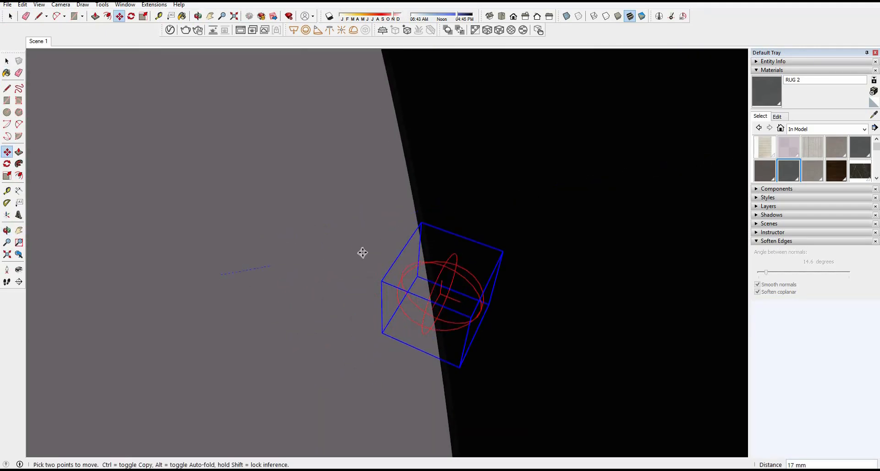
shift+middle_drag(472, 213, 423, 244)
Step: Return to the Scene 1 camera view and close all of the nested floor-lamp groups
key(space)
click(40, 42)
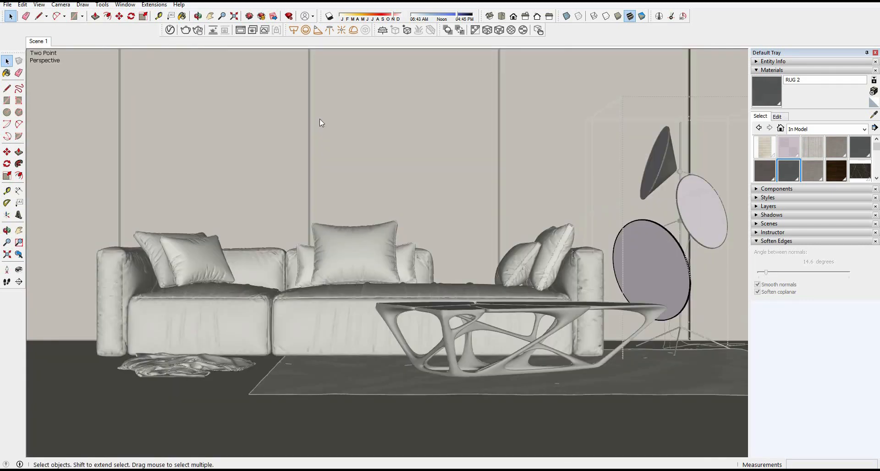
right_click(320, 120)
click(378, 128)
right_click(379, 129)
click(390, 132)
right_click(392, 132)
click(416, 139)
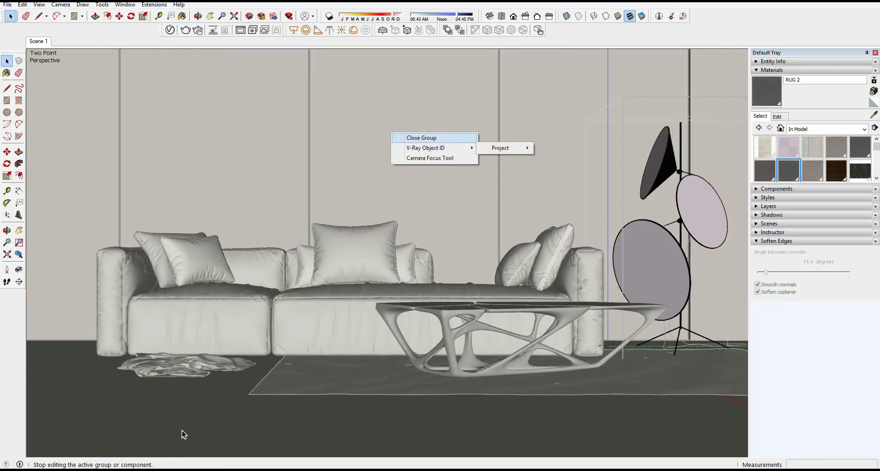
double_click(182, 433)
right_click(315, 183)
click(340, 189)
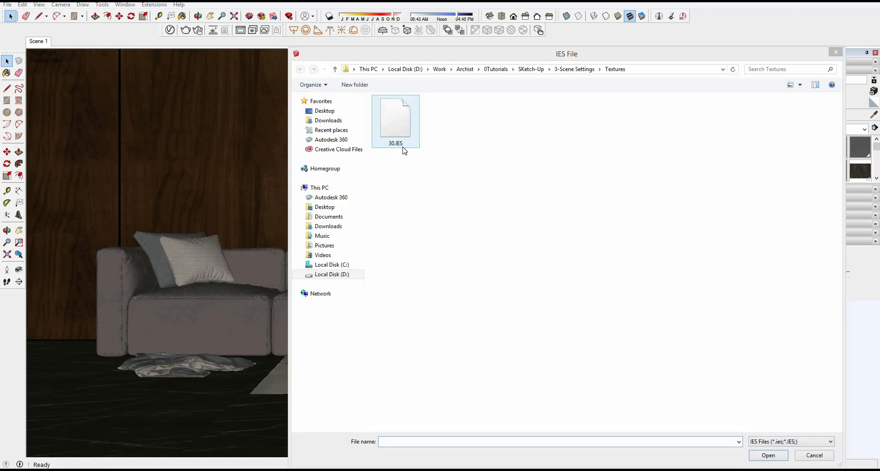
Step: Load the 30.IES profile and place the V-Ray IES light in front of the wood wall behind the sofa
click(402, 145)
click(761, 456)
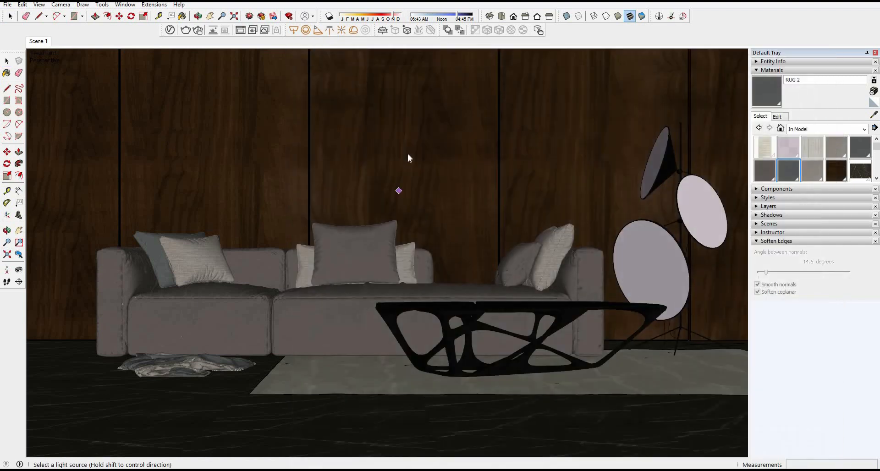
middle_drag(371, 250, 406, 192)
click(213, 331)
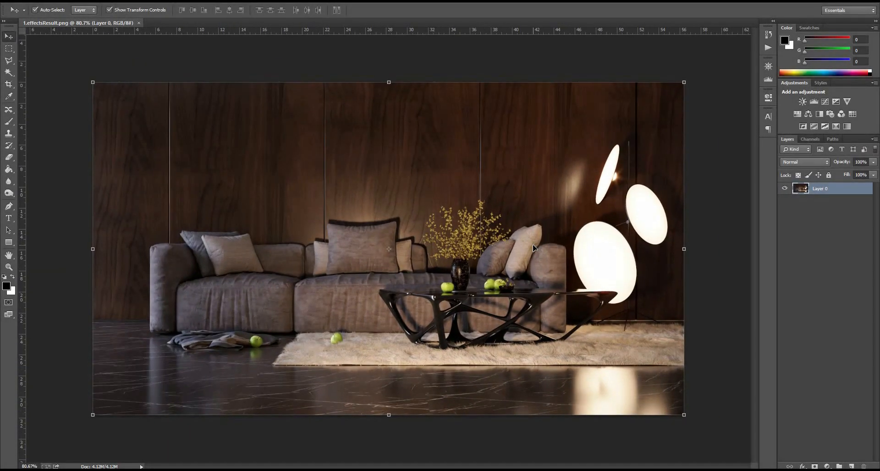
Step: In Photoshop, duplicate the rendered image's layer and set the copy's Camera Raw clarity to +33
key(ctrl+j)
key(ctrl+shift+a)
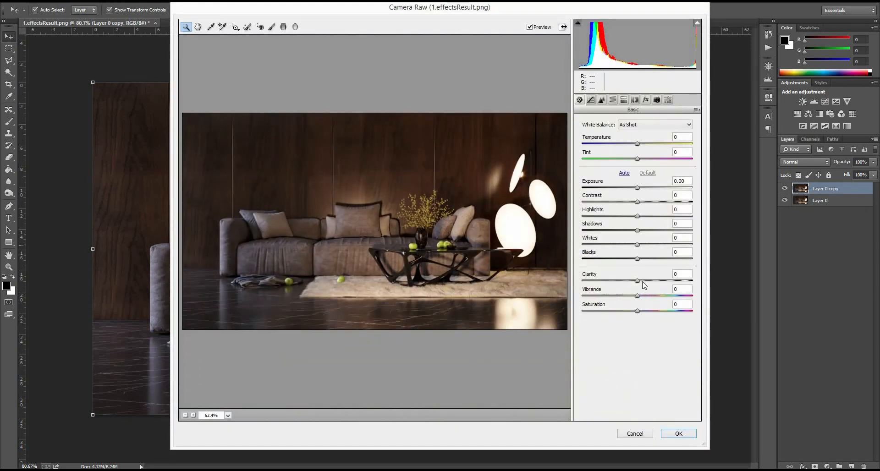
drag(637, 281, 662, 281)
text(33)
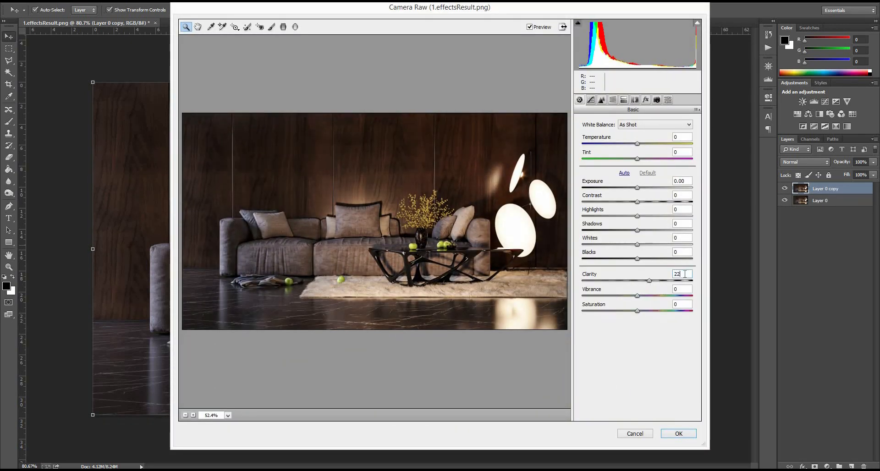
Step: Set the Camera Raw highlights to -33, raise the exposure slightly, apply the filter, and compare the copy with the original layer
drag(639, 188, 619, 215)
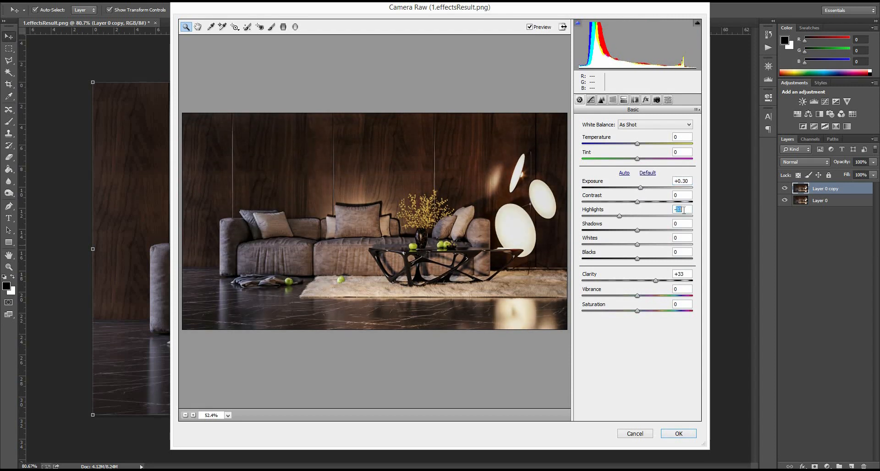
text(-44)
text(3)
drag(641, 188, 643, 188)
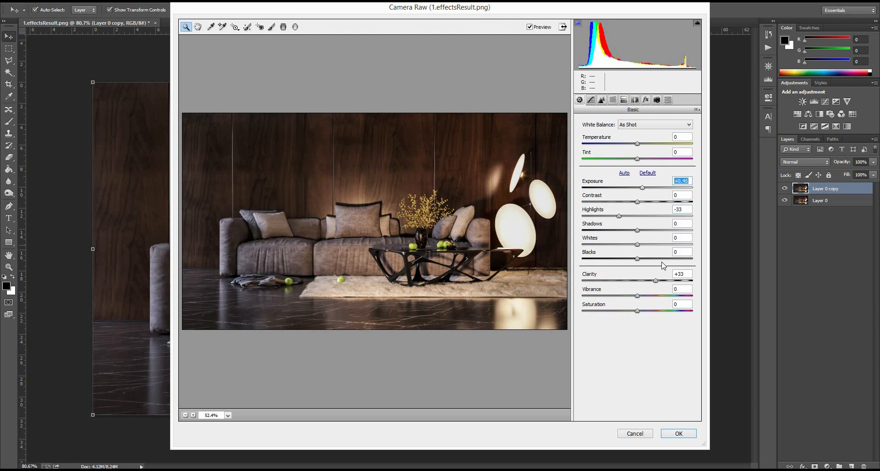
click(679, 433)
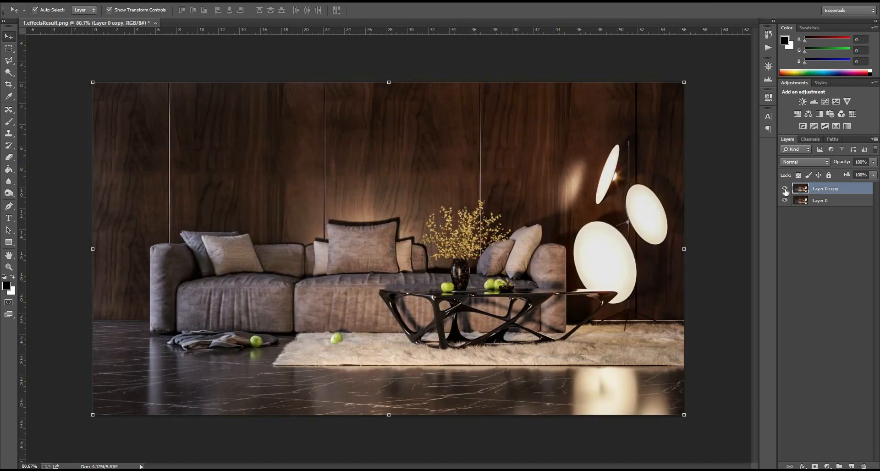
click(785, 189)
click(785, 189)
click(786, 189)
click(786, 189)
Step: Duplicate the retouched layer and use Levels to raise the black input until only the brightest areas remain
key(ctrl+j)
key(ctrl+l)
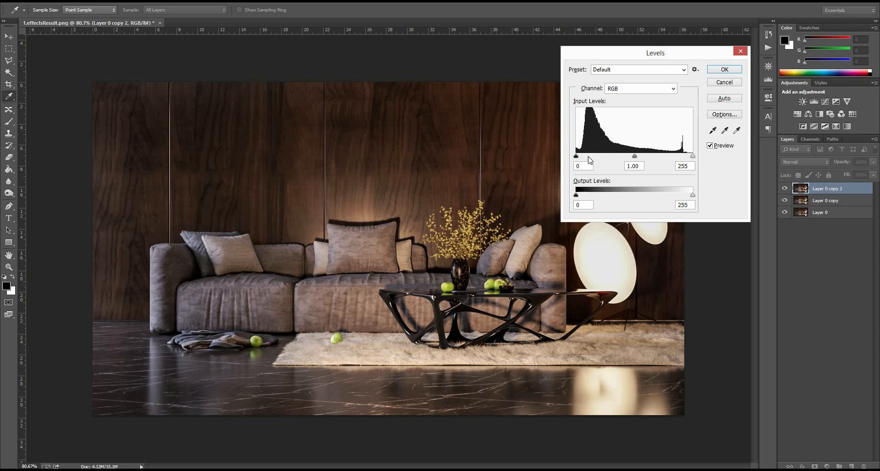
drag(577, 157, 640, 157)
click(717, 71)
Step: Apply a strong Gaussian Blur to the high-contrast duplicate layer
key(v)
key(alt+t)
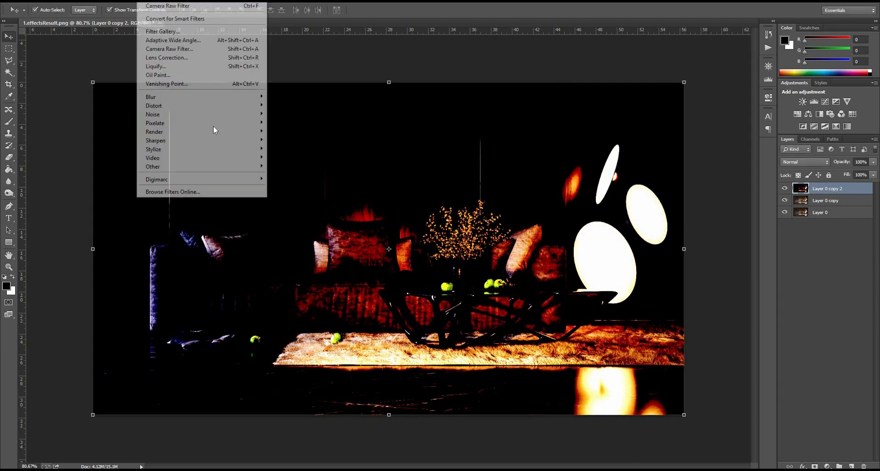
mouse_move(197, 97)
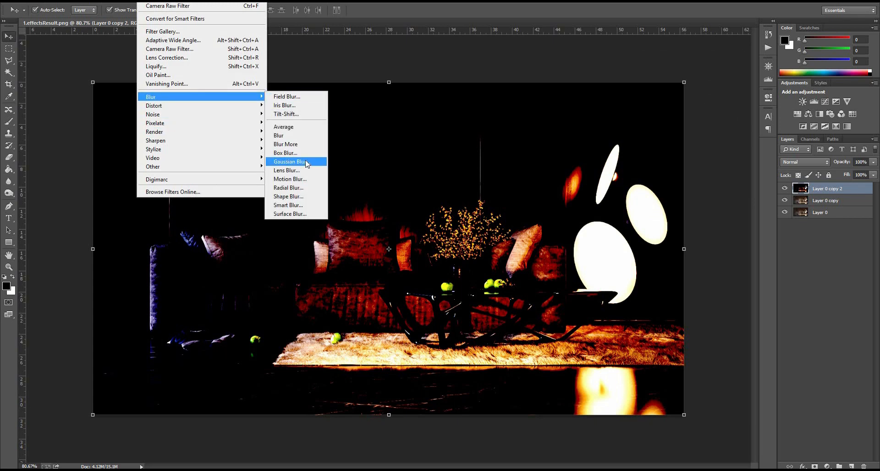
click(692, 106)
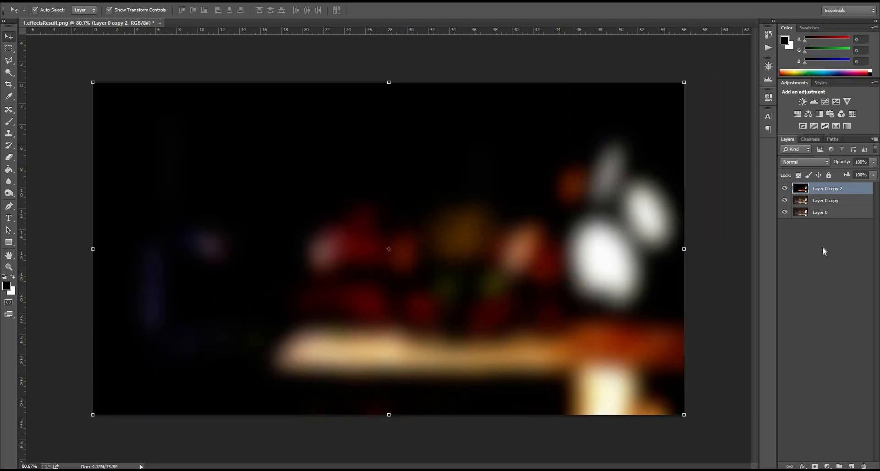
Step: Duplicate the blurred layer and set the new copy's blend mode to Screen
key(ctrl+j)
click(805, 162)
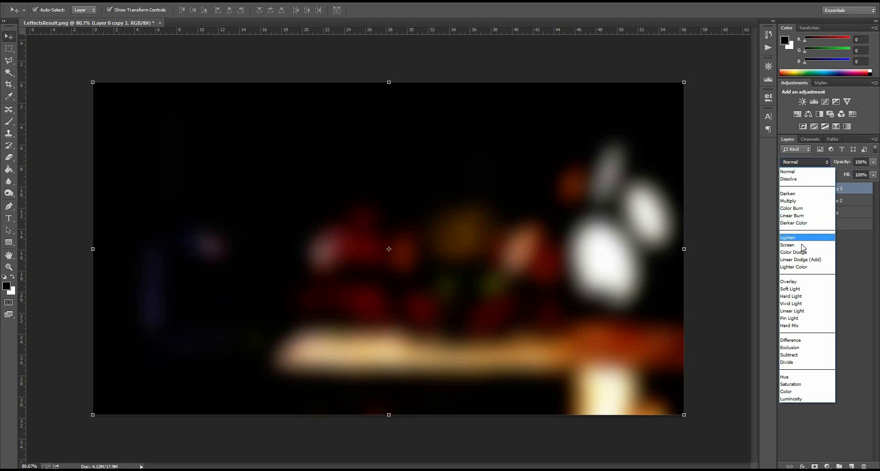
click(812, 245)
Step: Blend the lower blurred layer as Soft Light with reduced opacity, and set the Screen layer's opacity to 22%
click(821, 200)
click(801, 163)
click(794, 289)
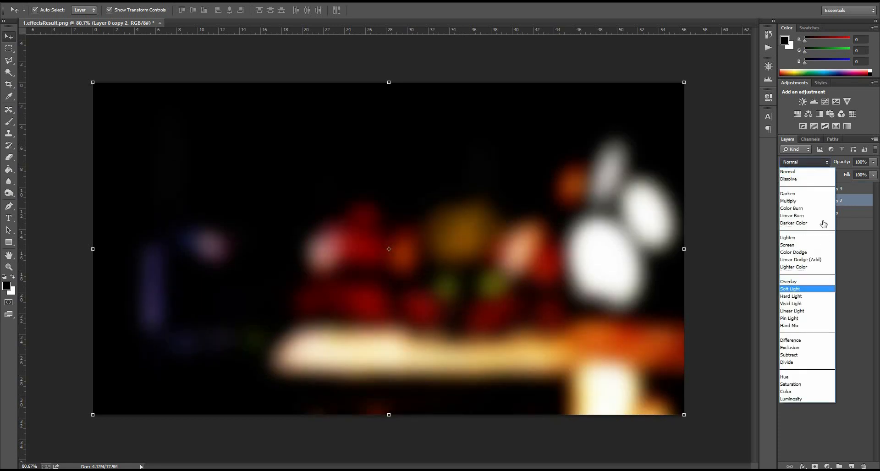
drag(837, 163, 815, 162)
click(827, 188)
text(22)
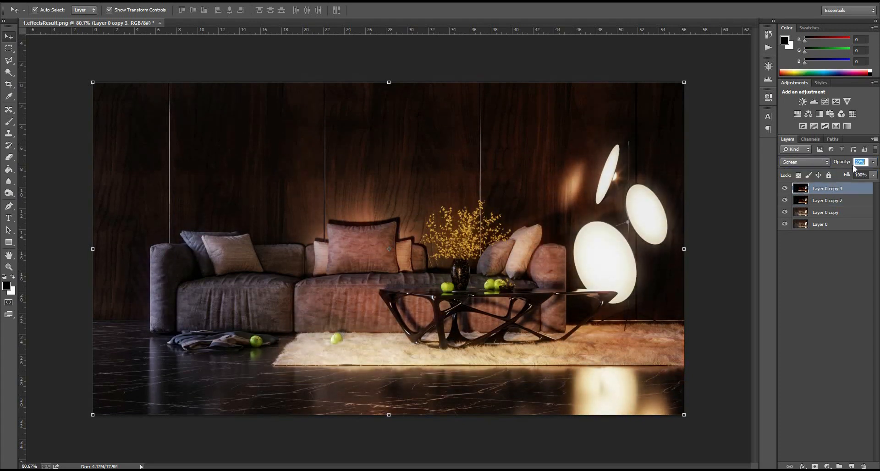
Step: Compare the image with and without the Soft Light layer and fine-tune that layer's opacity for a subtler effect
click(786, 201)
click(786, 201)
click(820, 200)
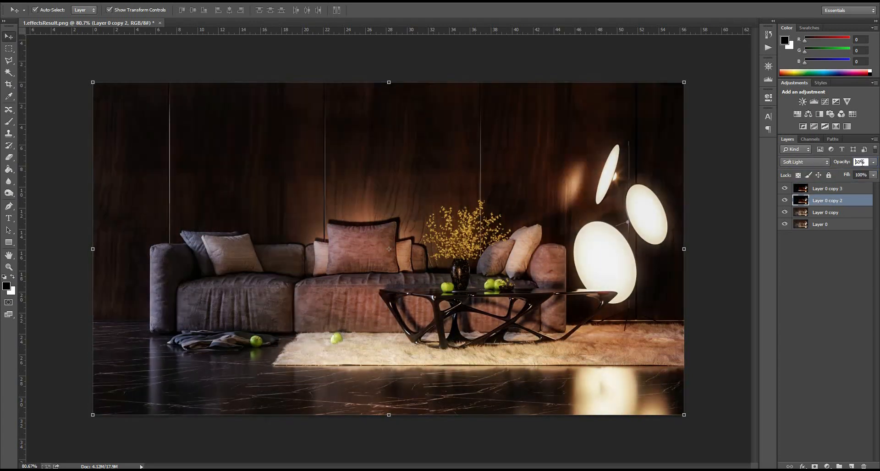
text(11)
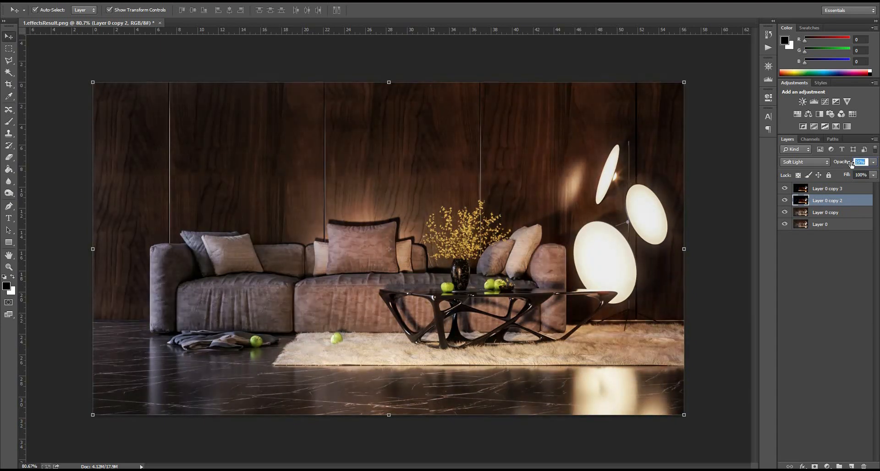
drag(846, 164, 854, 163)
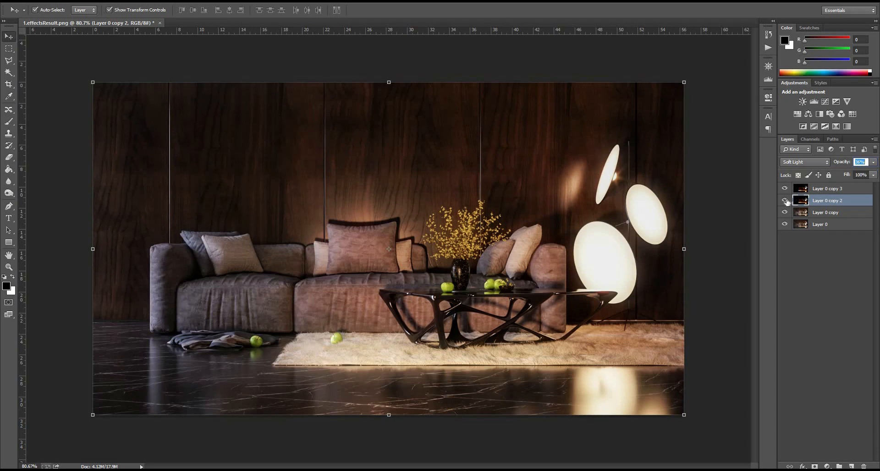
Step: Merge the two blurred glow layers and the retouched copy into one layer above the original
click(824, 307)
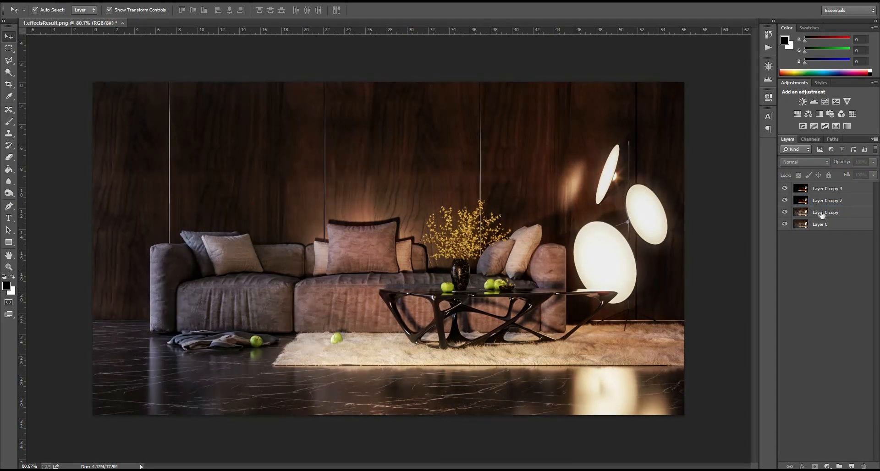
click(822, 213)
shift+click(824, 188)
right_click(824, 187)
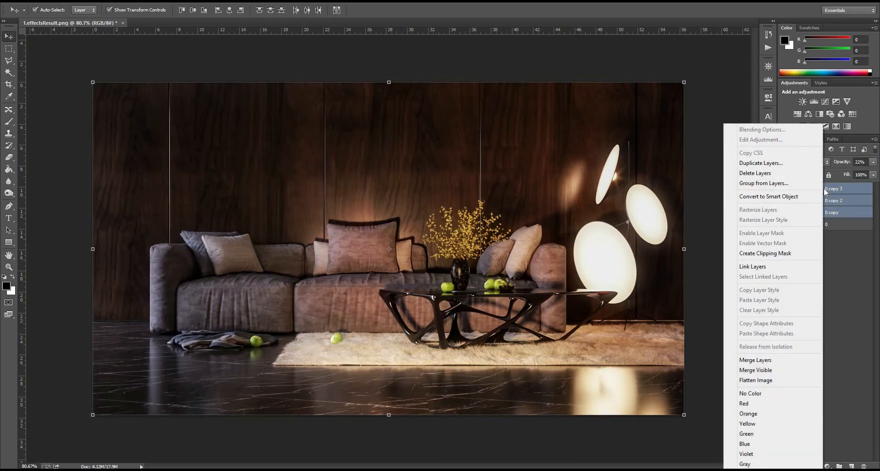
click(768, 361)
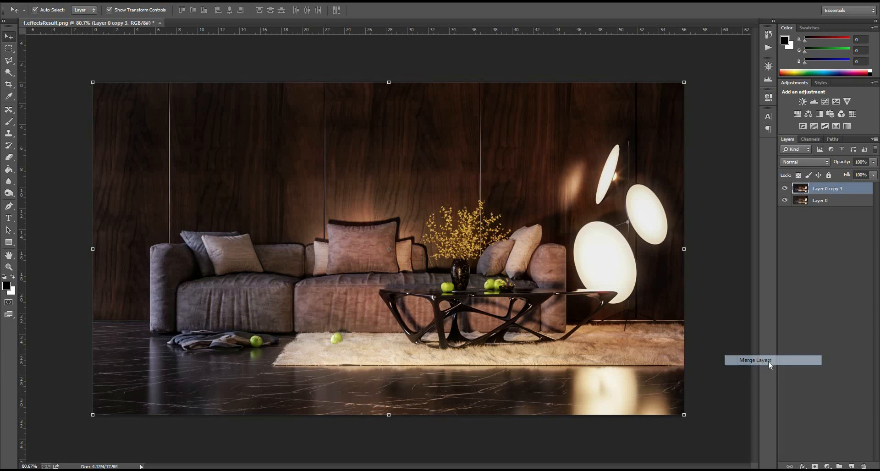
Step: Add a Color Balance adjustment layer and shift its midtones slightly toward cyan, with Yellow/Blue at +6
click(827, 466)
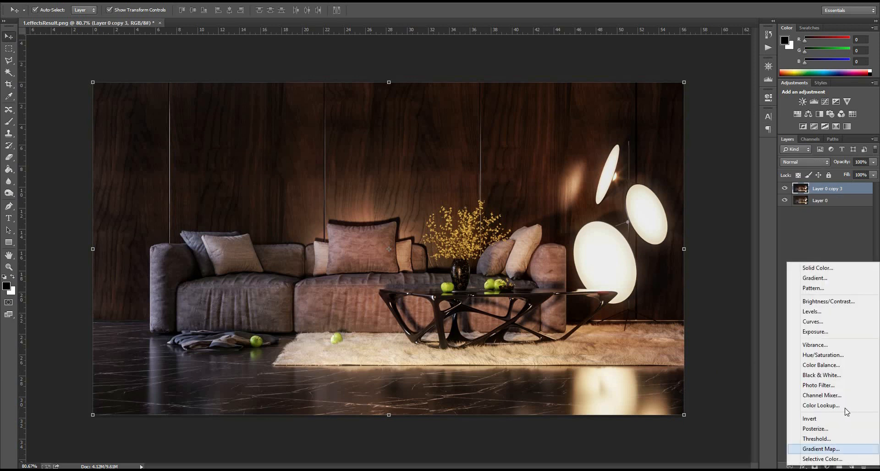
click(841, 368)
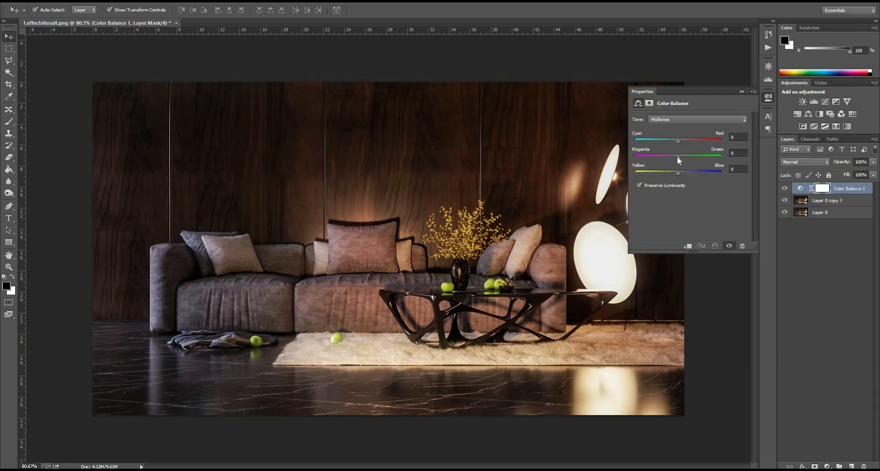
mouse_move(678, 156)
mouse_down()
mouse_move(682, 140)
mouse_move(673, 141)
mouse_up()
click(680, 156)
drag(678, 173, 678, 156)
Step: Set the Color Balance shadows to -8 Cyan/Red, +4 Magenta/Green and +1 Yellow/Blue
click(701, 119)
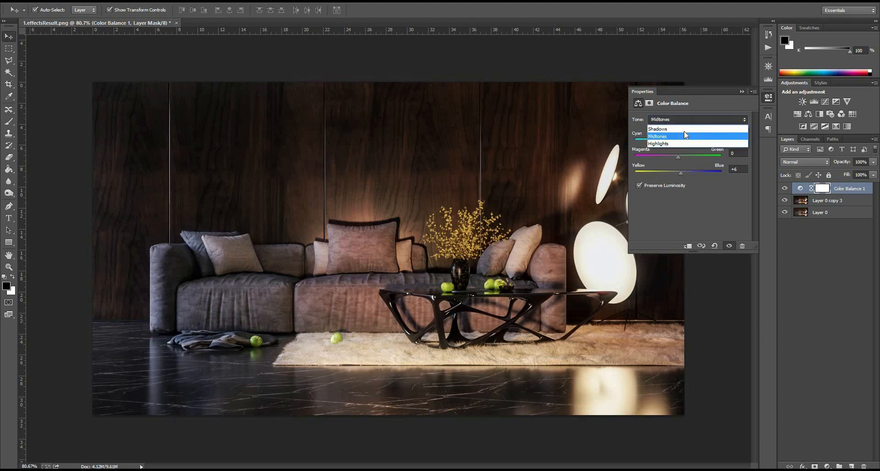
click(683, 128)
drag(678, 156, 674, 141)
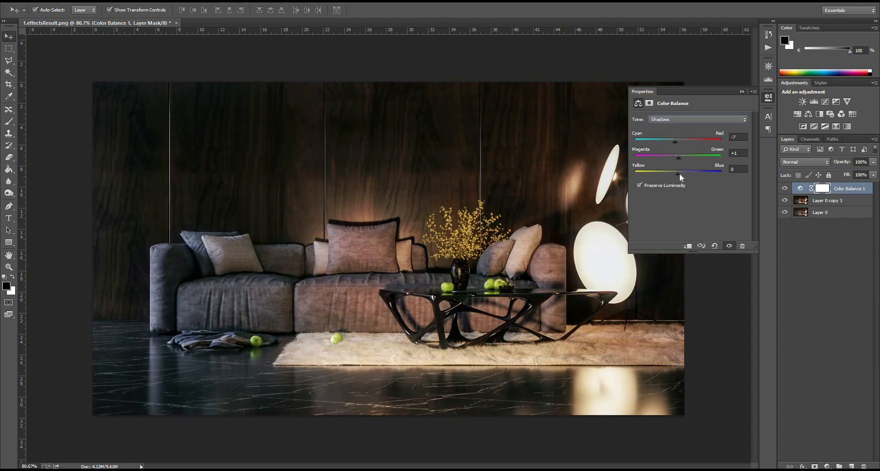
drag(679, 173, 676, 174)
Step: Reduce the Color Balance layer's opacity to 77%
click(827, 467)
click(840, 166)
drag(835, 165, 825, 164)
Step: Add a Photo Filter adjustment layer using Warming Filter (85) with a density of 12%
click(827, 466)
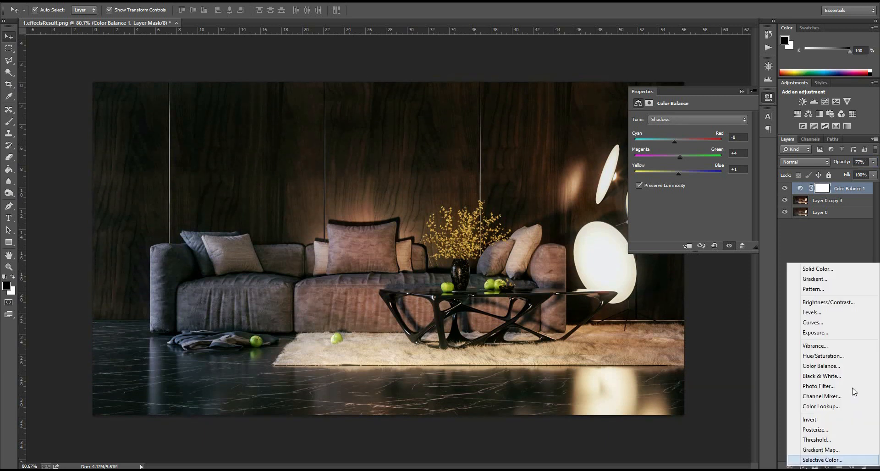
click(843, 388)
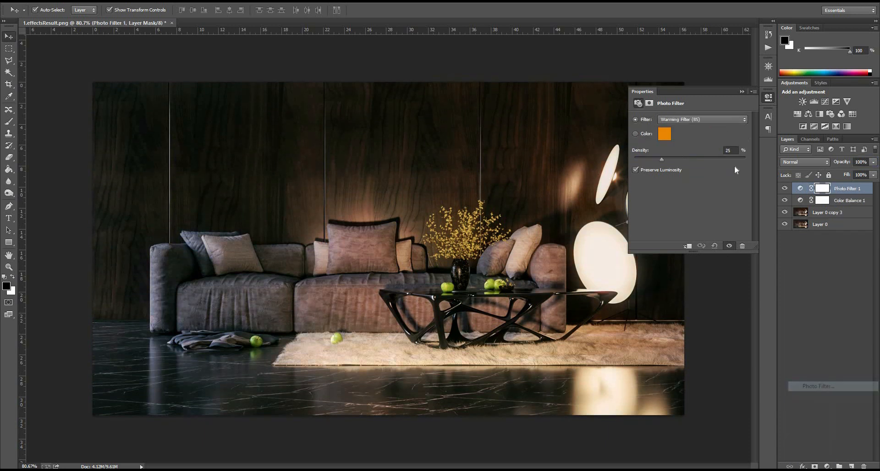
mouse_move(651, 158)
mouse_down()
mouse_move(660, 158)
mouse_move(642, 158)
mouse_up()
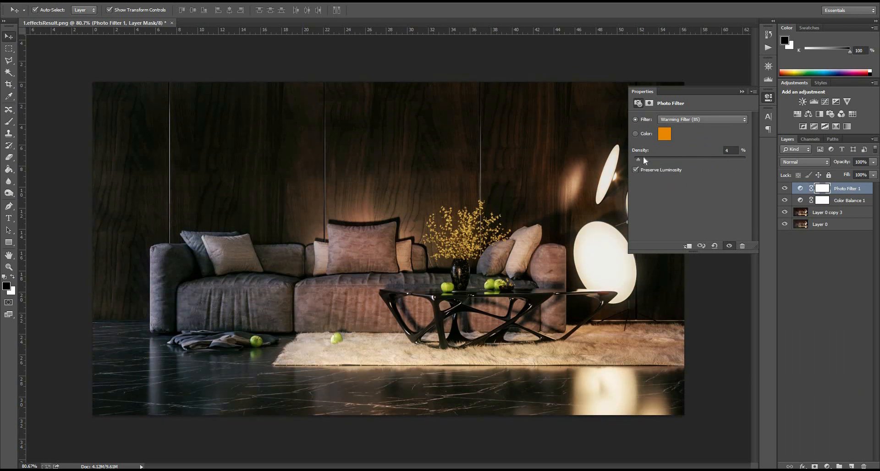
Step: Add a Hue/Saturation adjustment layer above the Photo Filter, lower its saturation to -9 and fine-tune the master hue
click(828, 466)
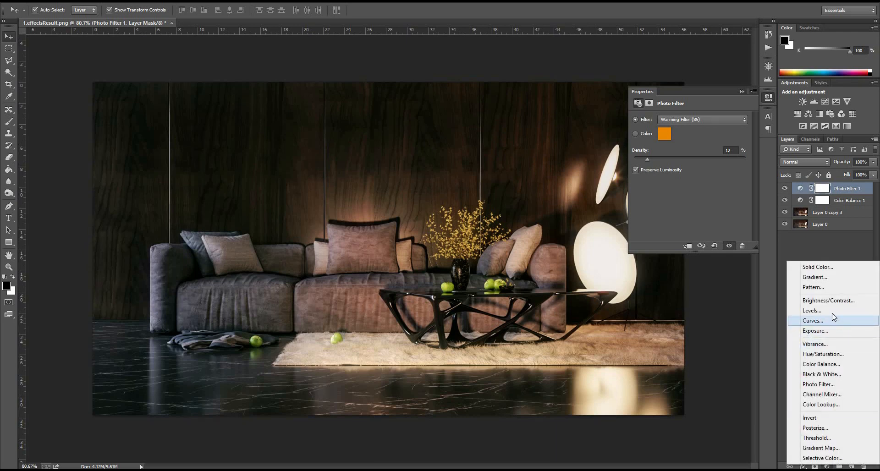
click(821, 354)
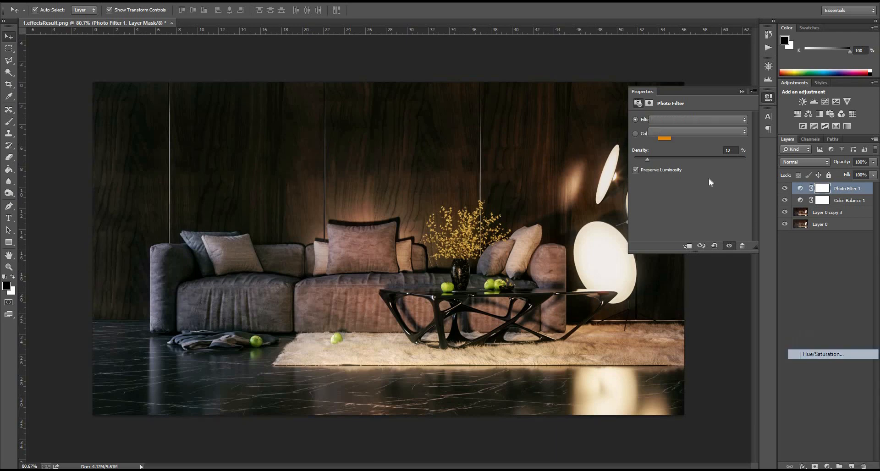
drag(690, 174, 700, 152)
click(691, 153)
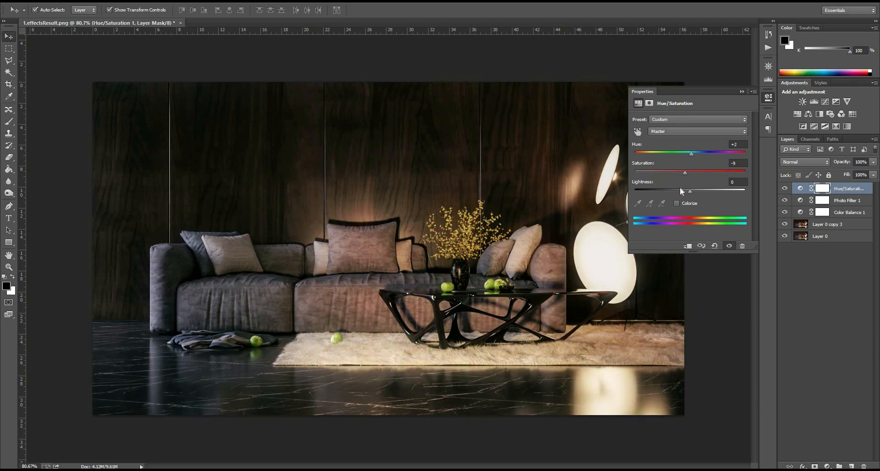
drag(687, 152, 690, 153)
Step: Raise the density of the Photo Filter adjustment layer to 24%
click(824, 200)
click(801, 201)
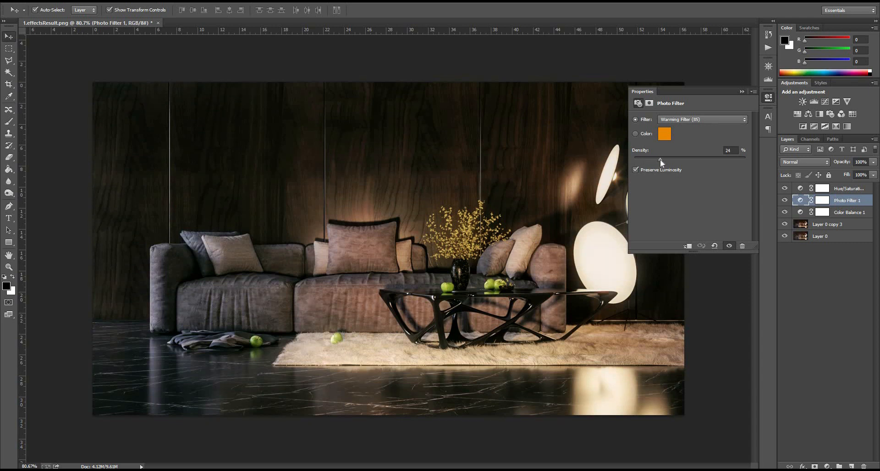
click(812, 249)
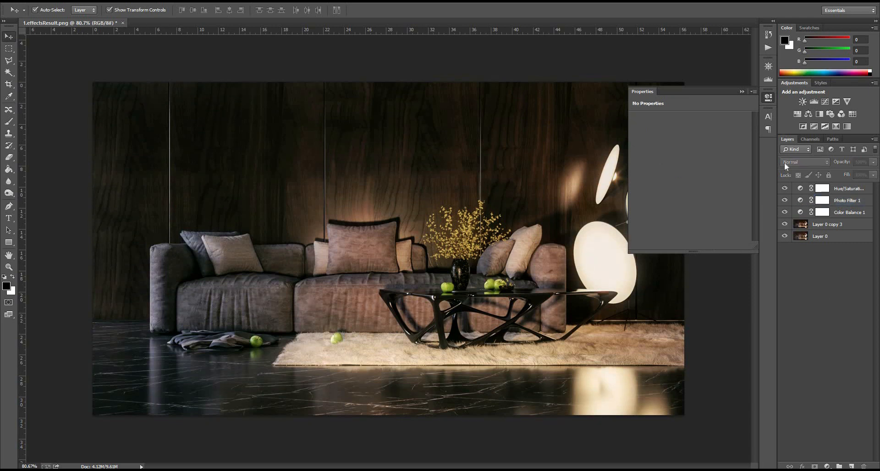
Step: Compare the image with and without the Photo Filter layer, leaving that layer hidden
click(785, 201)
click(785, 201)
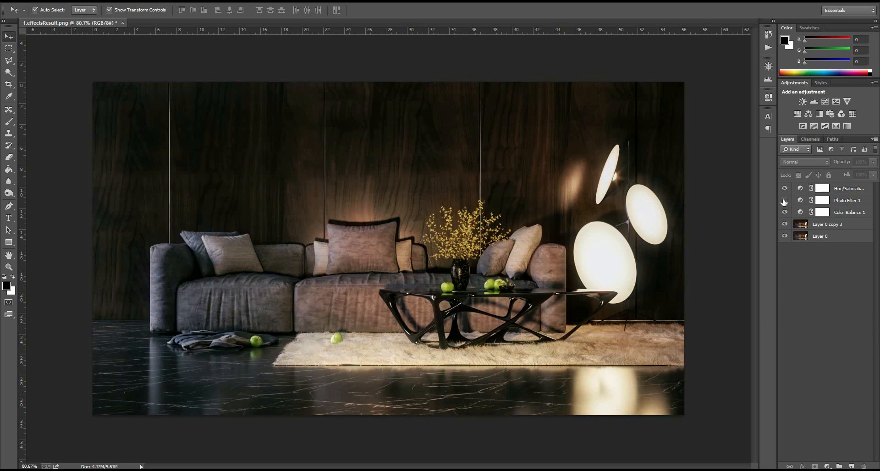
click(785, 202)
Step: Merge all layers from Layer 0 copy 3 up to the Hue/Saturation adjustment into one layer, keeping Layer 0 separate
click(823, 227)
shift+click(835, 192)
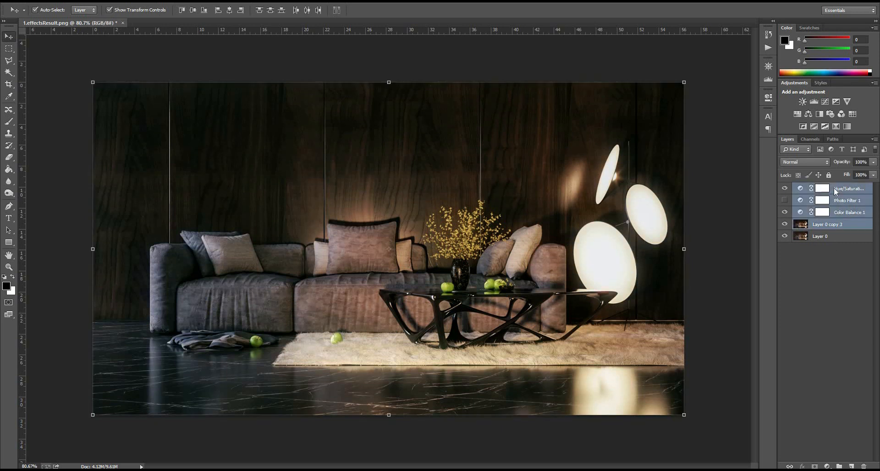
right_click(835, 192)
click(795, 360)
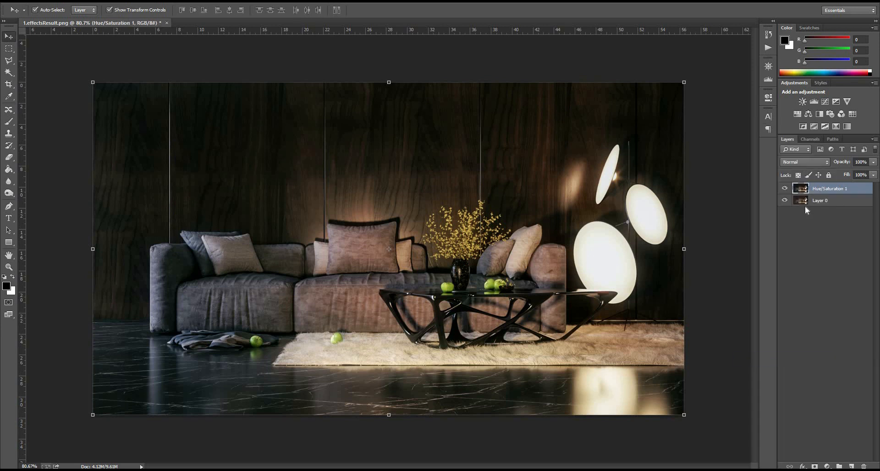
Step: Toggle the merged layer's visibility to compare the graded image with the original render in Layer 0
click(785, 189)
click(785, 188)
click(821, 244)
Step: Fit the whole image on screen to review the finished render
right_click(602, 173)
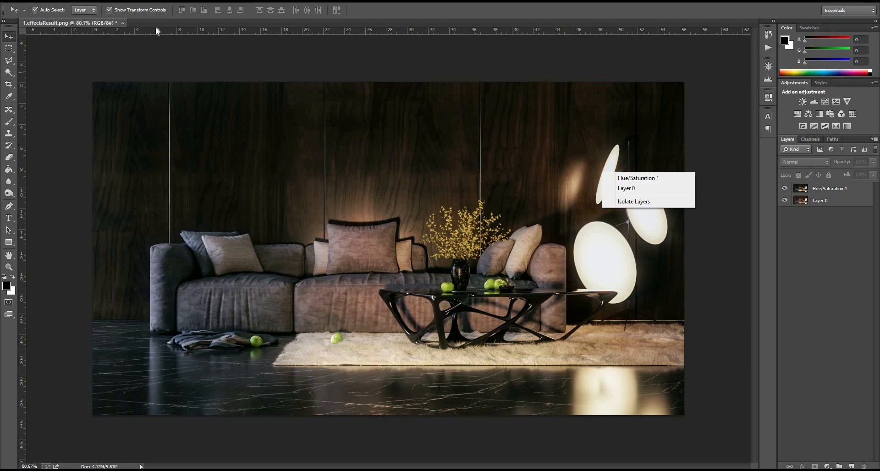
right_click(171, 65)
click(108, 37)
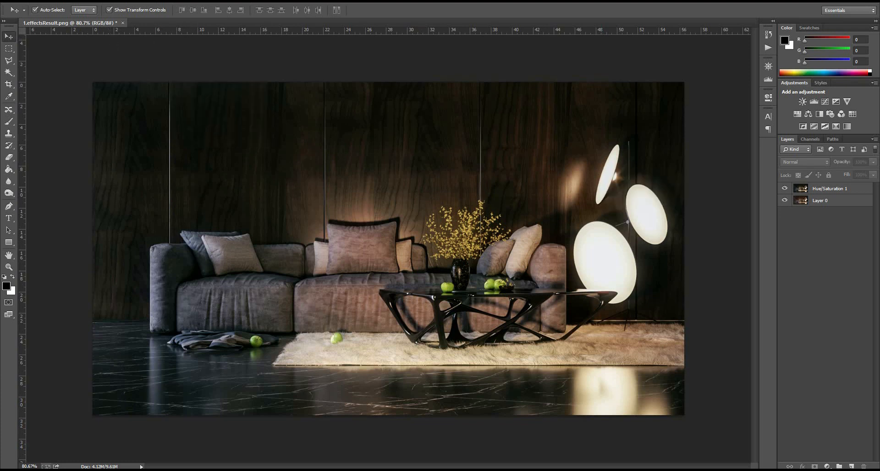
click(164, 1)
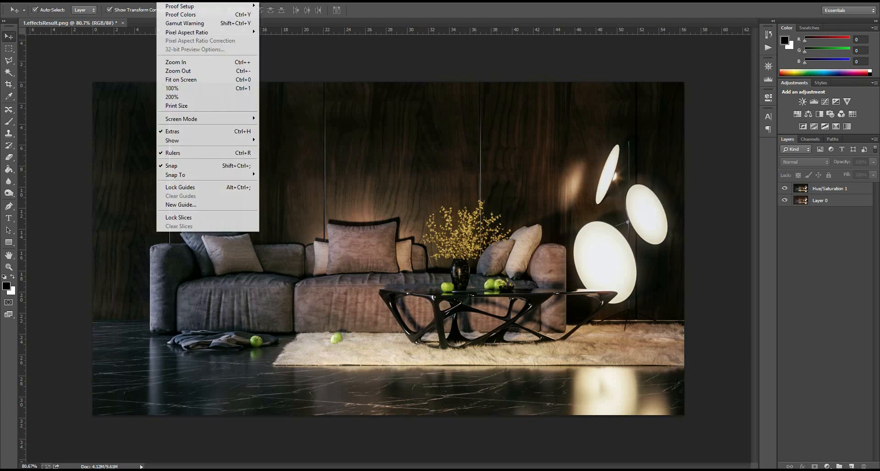
click(217, 80)
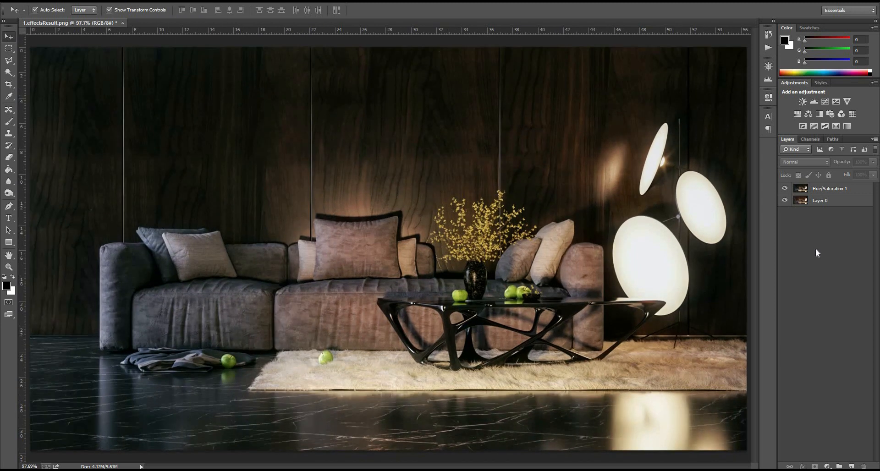